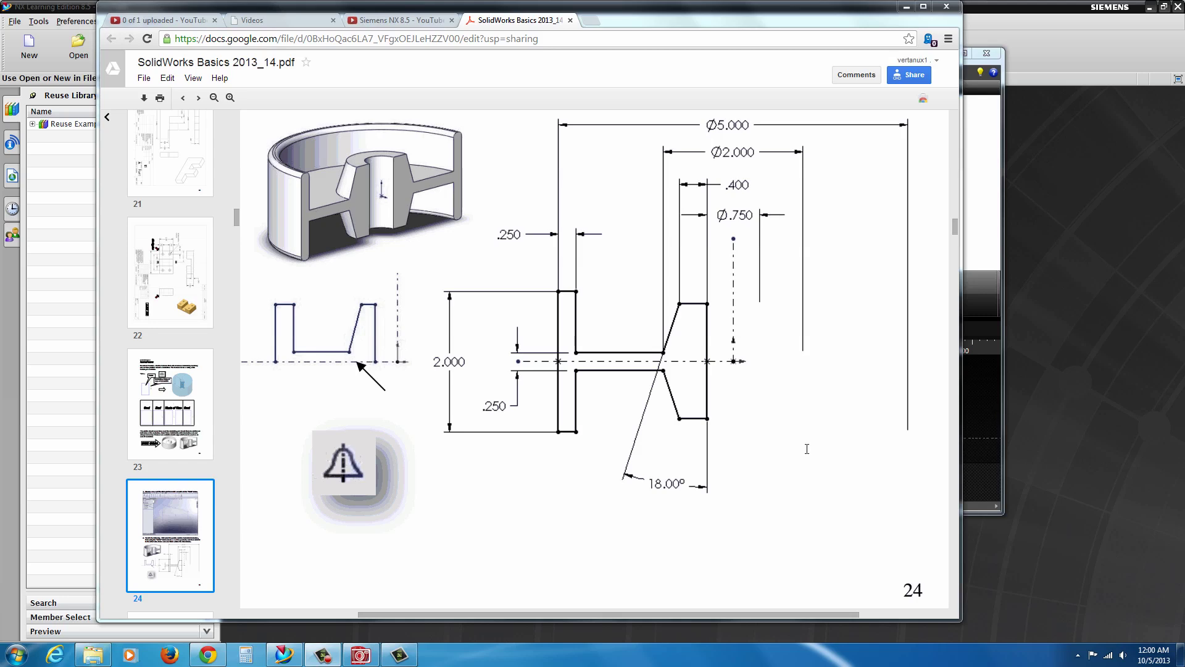
# - Bring the Siemens NX window to the front over the reference drawing
pyautogui.click(1027, 72)
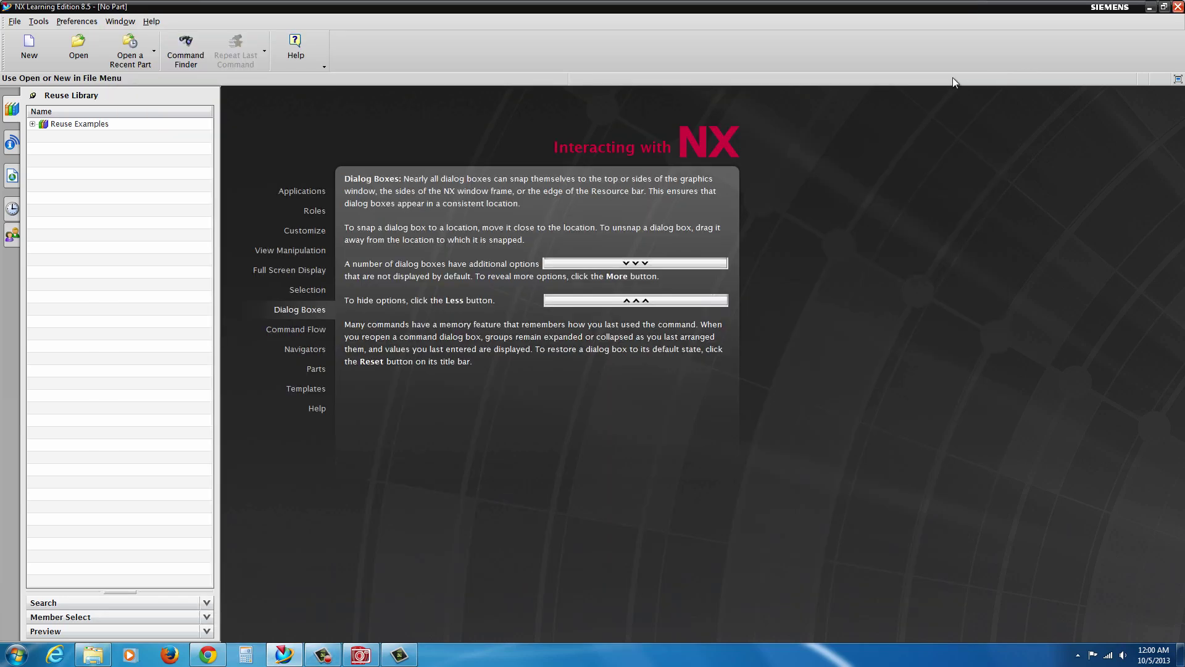
# - Create the new inch Model part as E2b.prt after E2.prt is rejected as already existing
pyautogui.click(29, 46)
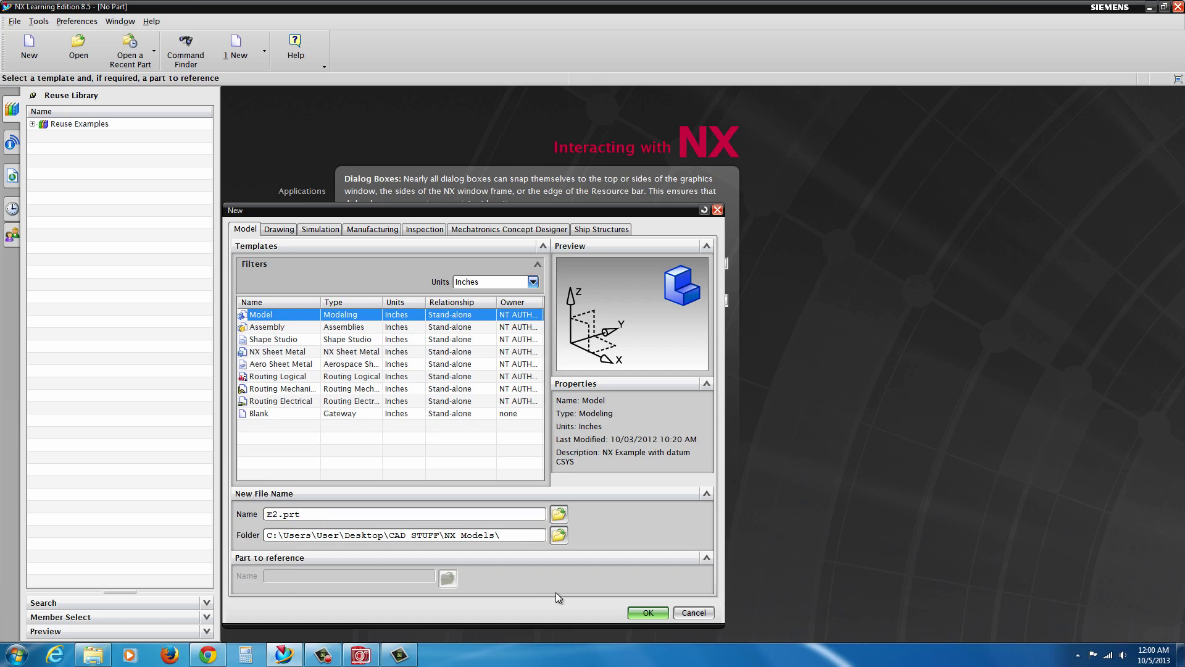
pyautogui.click(648, 613)
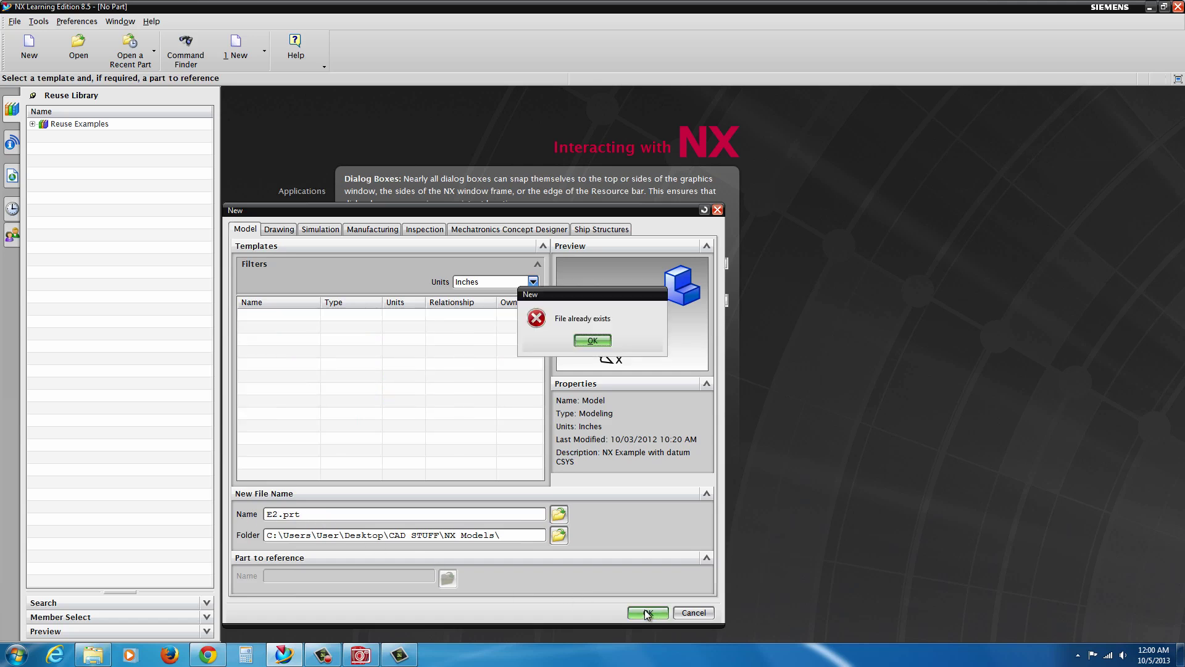
pyautogui.click(593, 341)
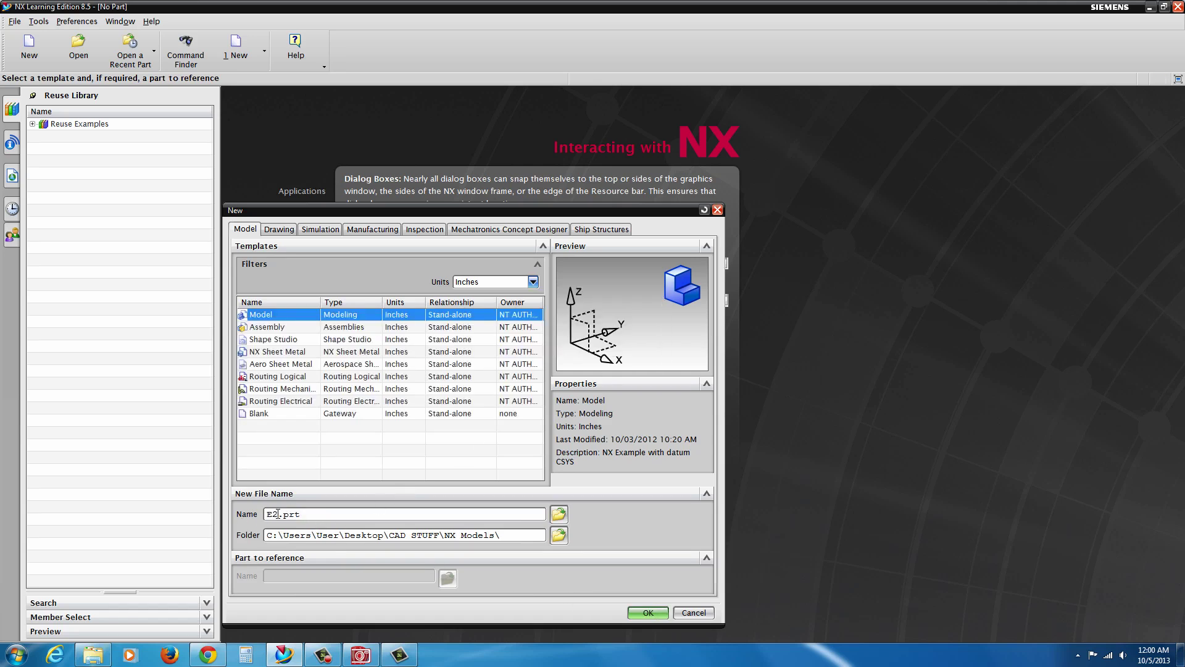
pyautogui.click(634, 614)
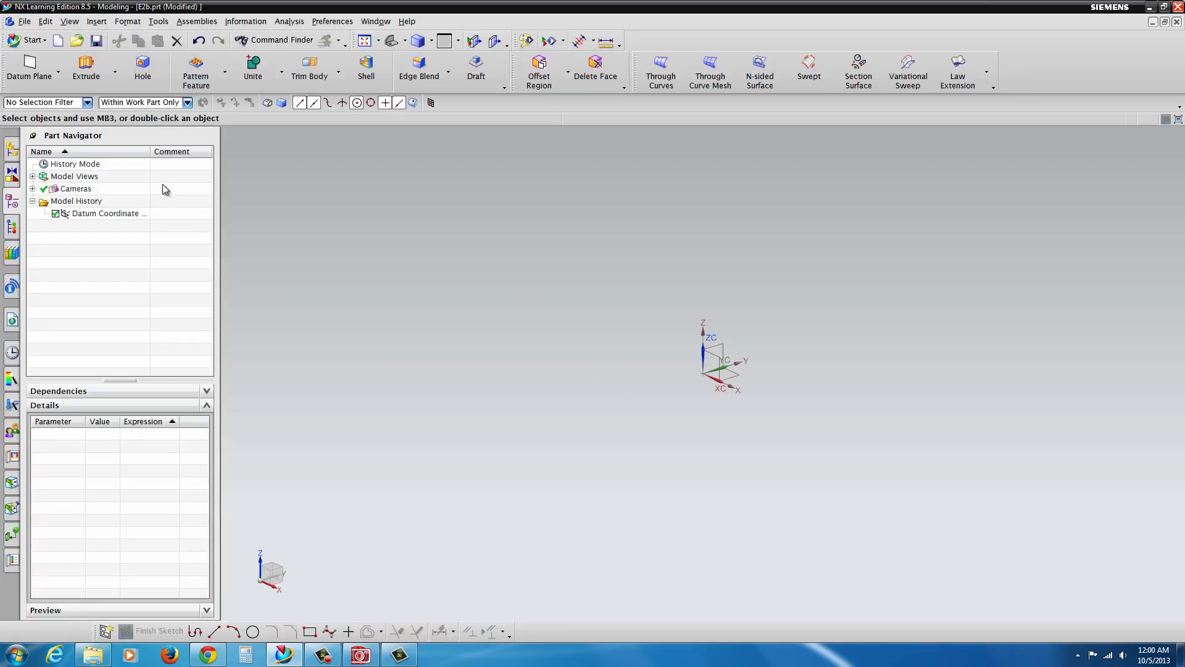
# - Create Sketch (1) on the datum coordinate system's XZ plane
pyautogui.click(107, 631)
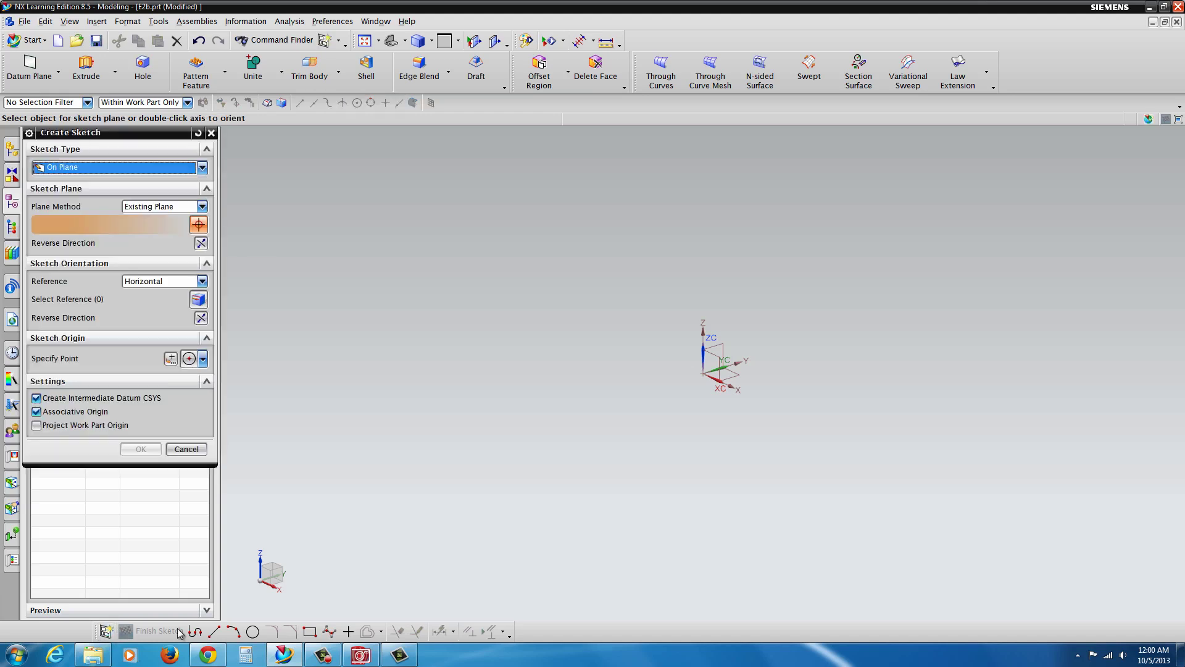
pyautogui.click(719, 362)
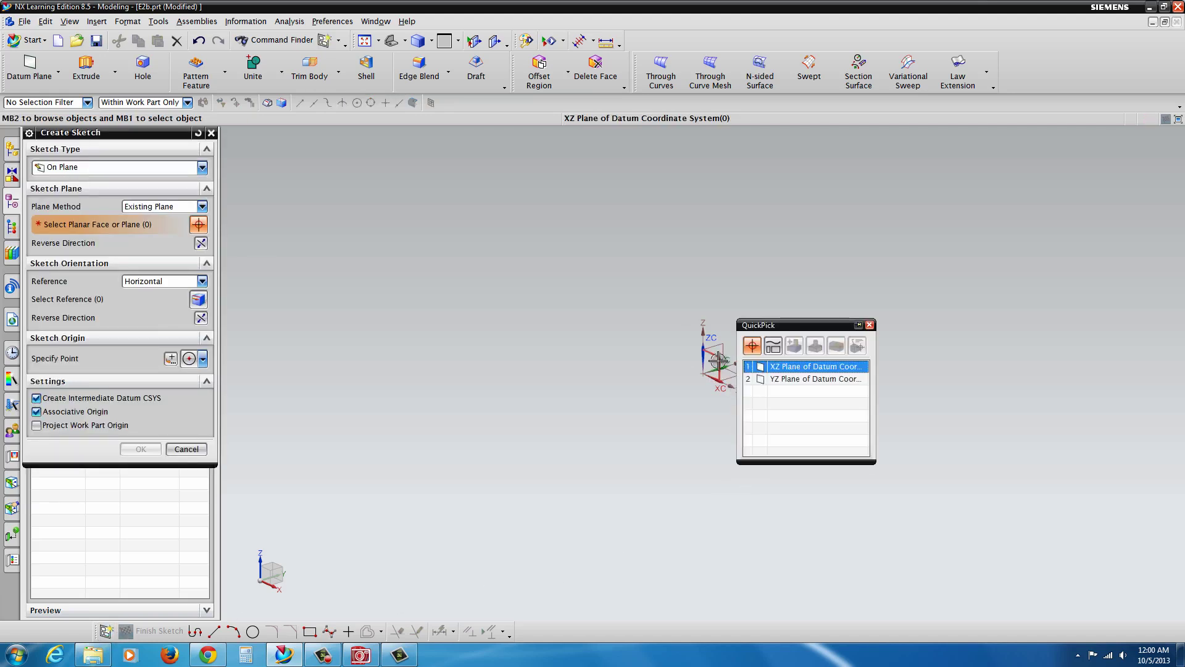
pyautogui.click(791, 368)
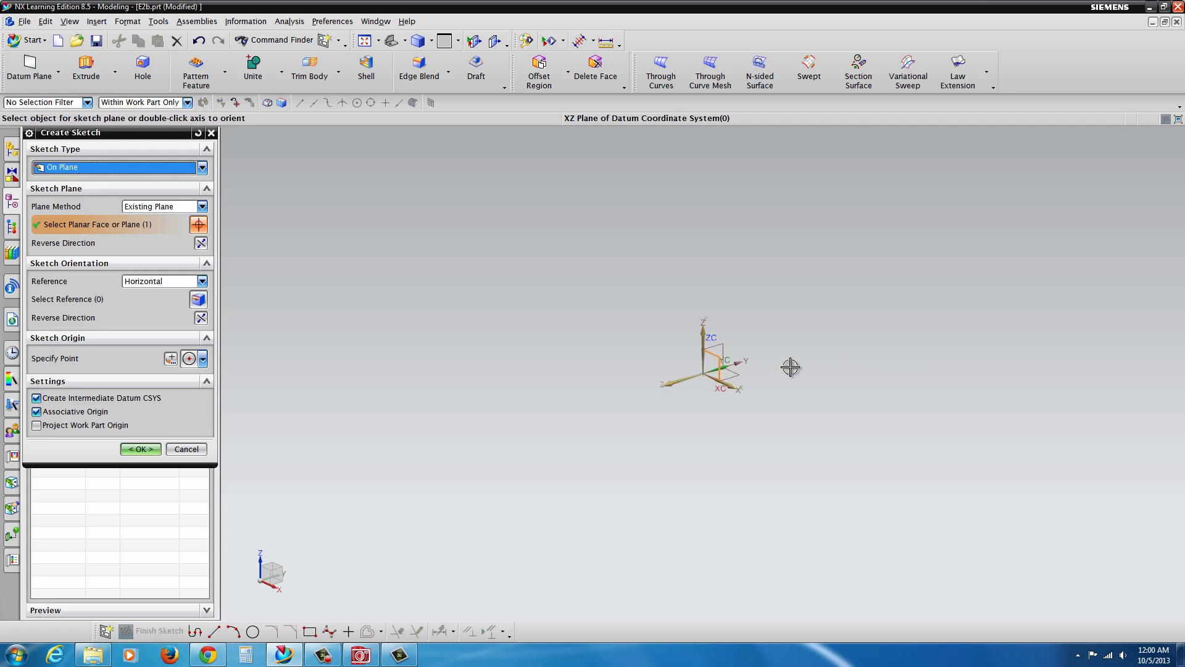
pyautogui.click(141, 449)
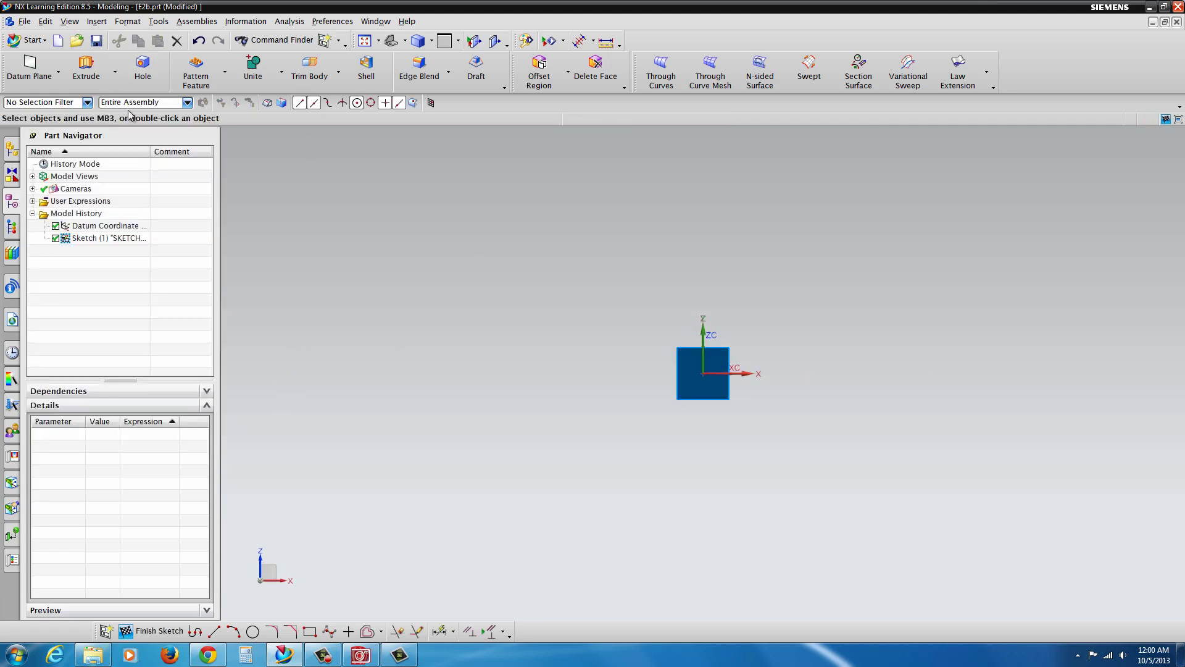
# - Draw a 5.7 vertical line up and an 8.1 horizontal line left from the origin
pyautogui.click(214, 631)
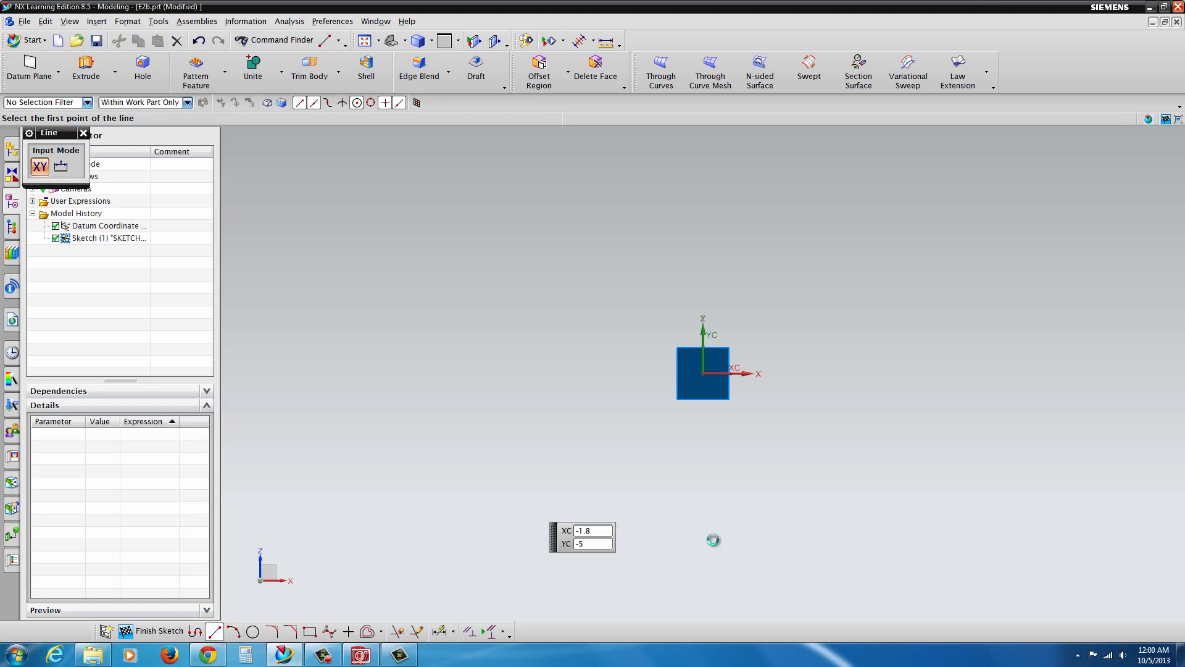
pyautogui.click(703, 373)
pyautogui.press('Return')
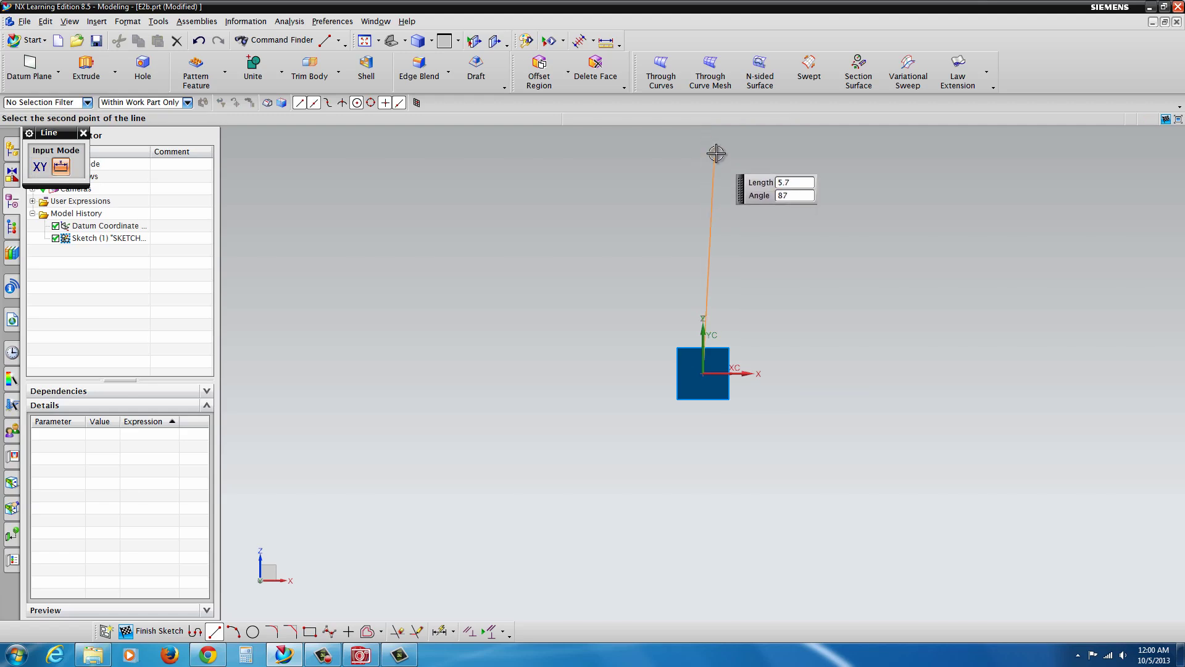
pyautogui.click(700, 152)
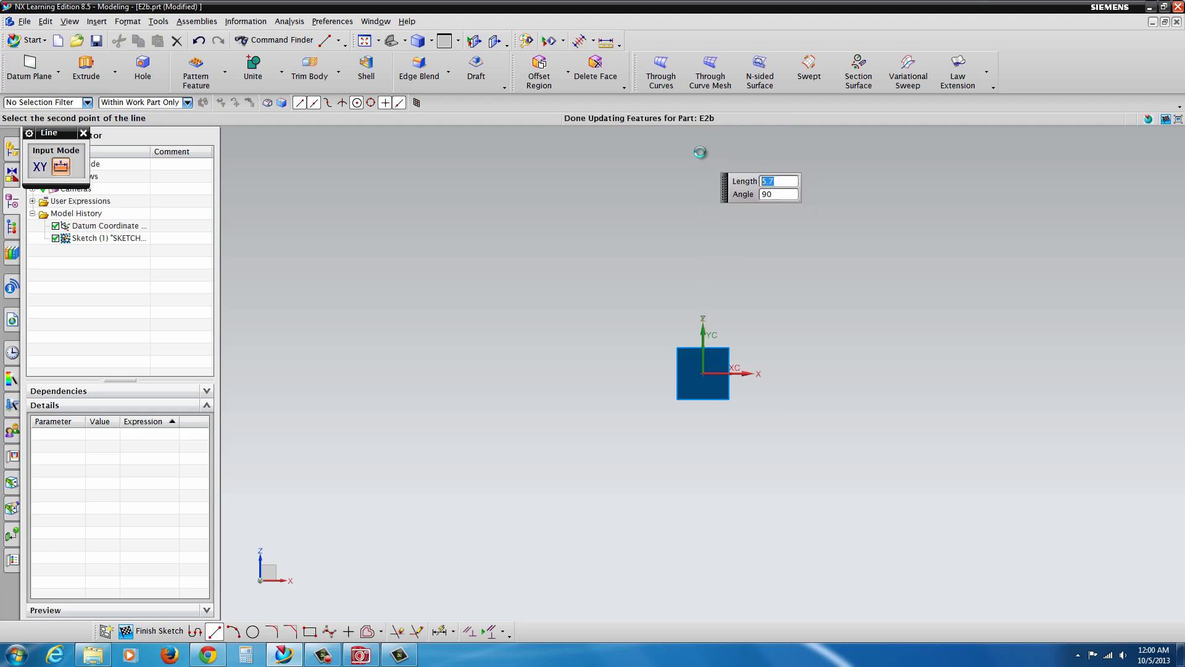
pyautogui.click(703, 374)
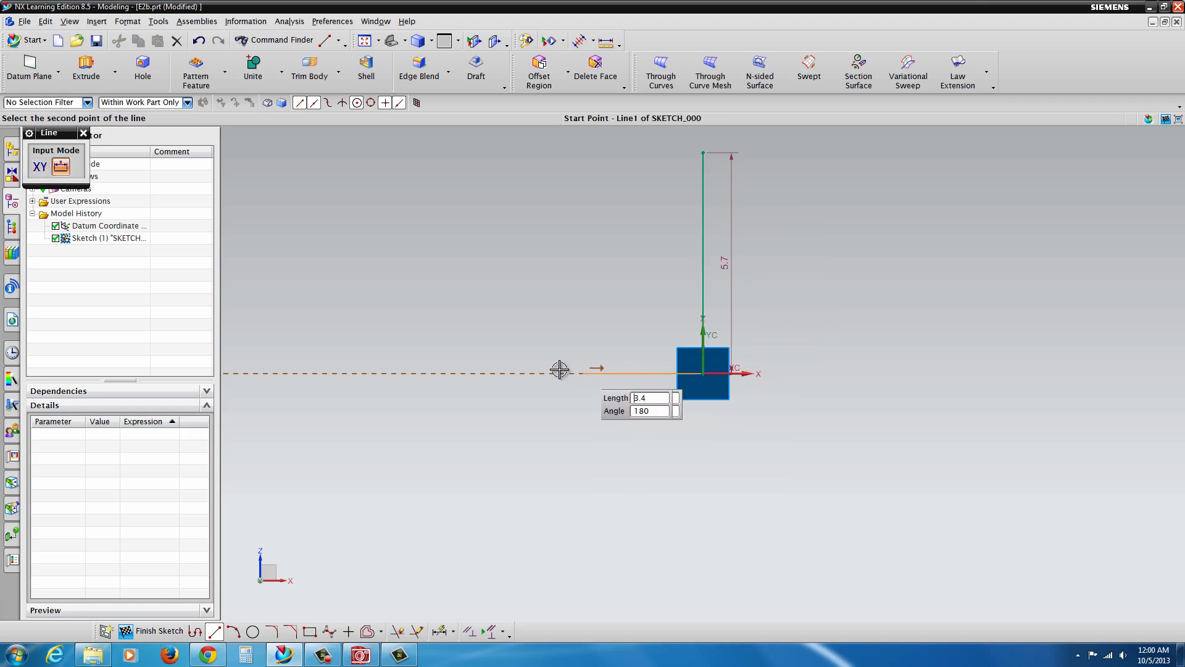
pyautogui.click(390, 374)
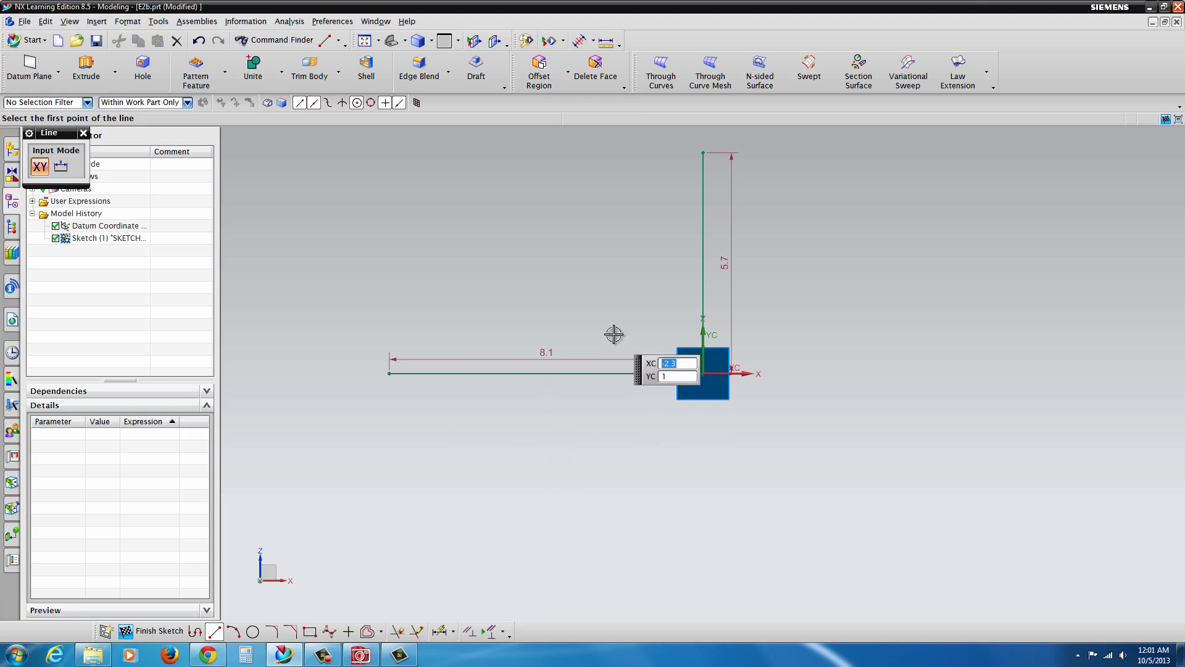
pyautogui.press('Escape')
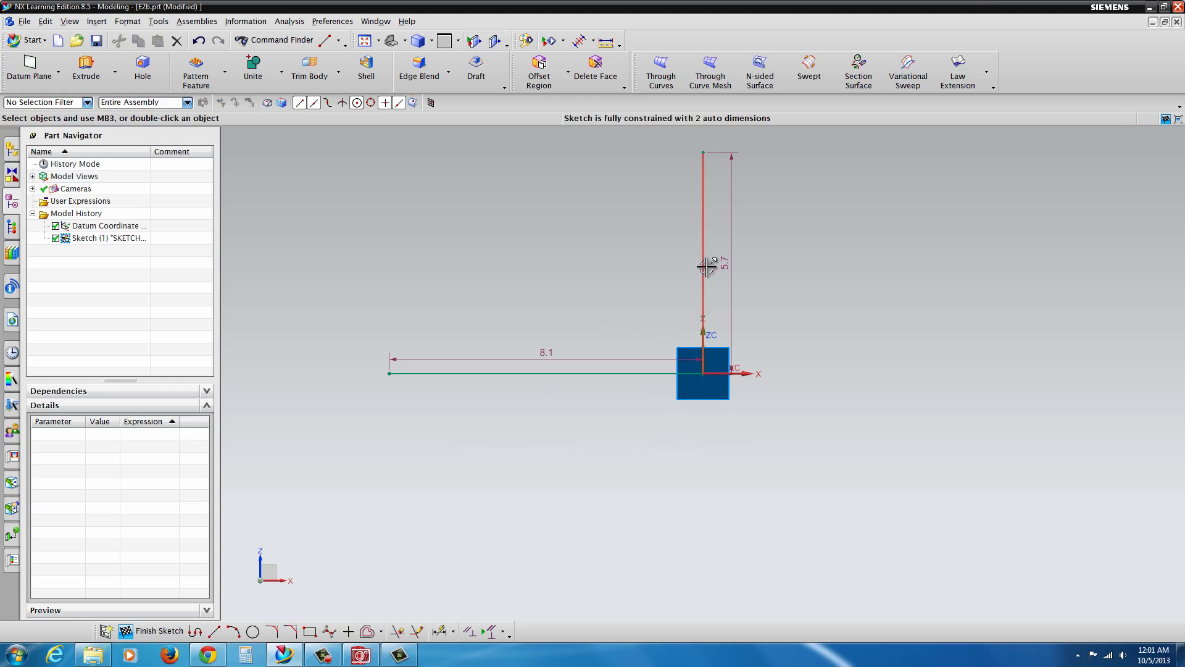
# - Convert both lines to reference geometry and move the 8.1 and 5.7 dimensions clear
pyautogui.click(705, 267)
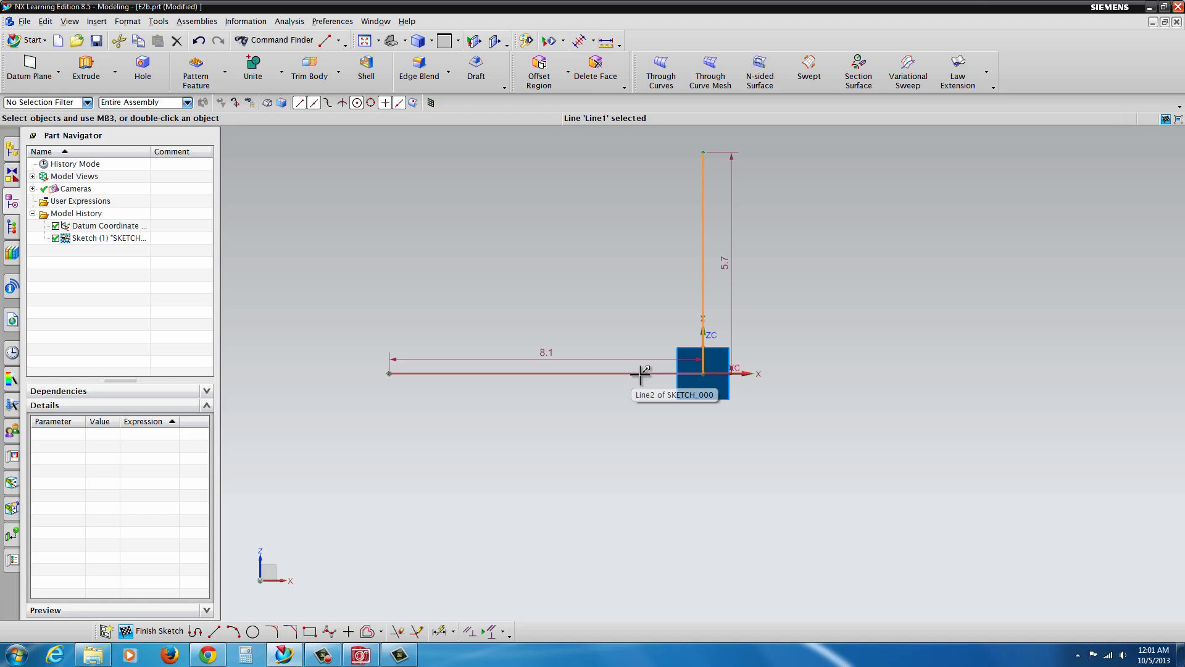
pyautogui.click(639, 374)
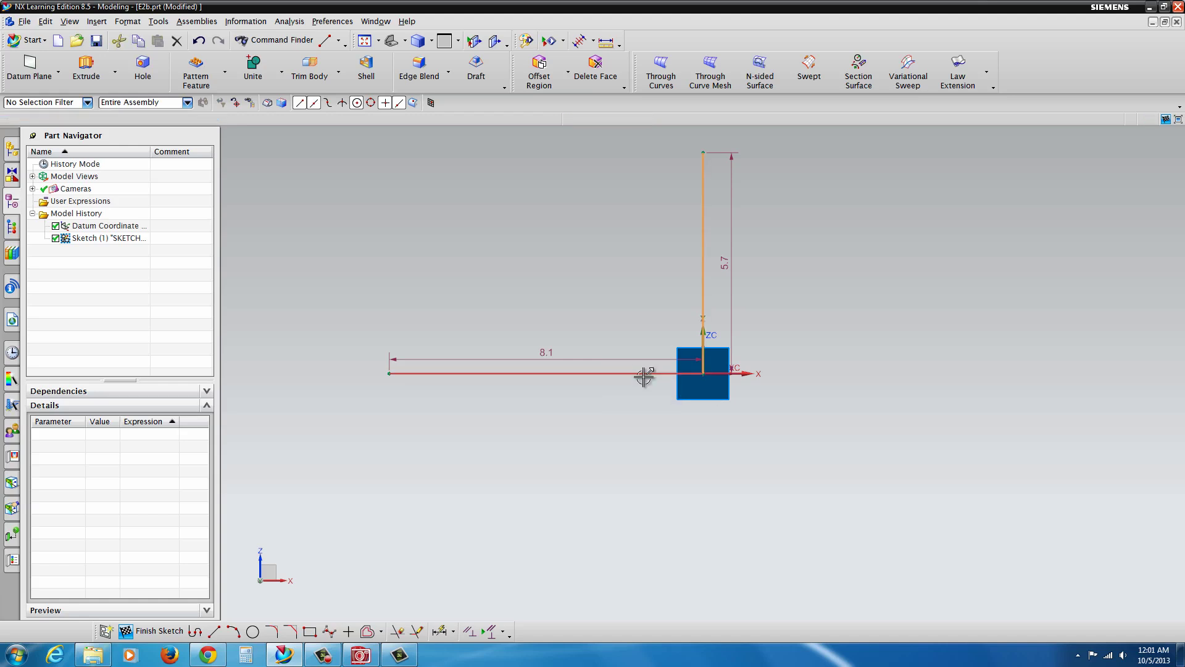
pyautogui.click(643, 375)
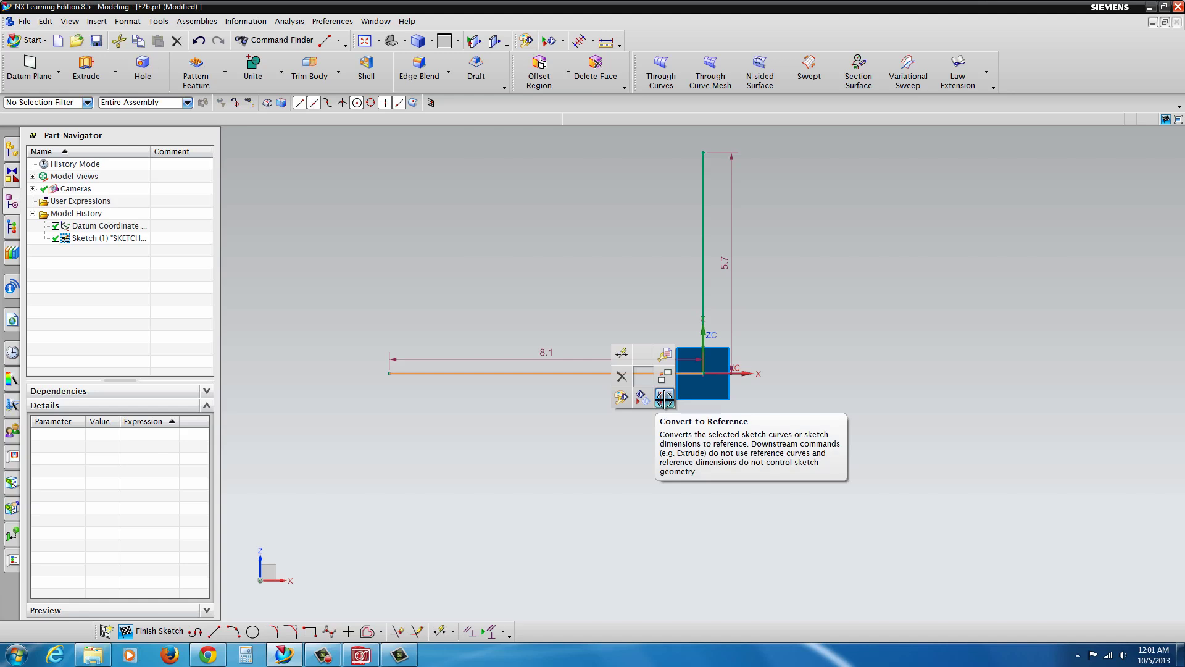
pyautogui.click(664, 398)
pyautogui.click(704, 300)
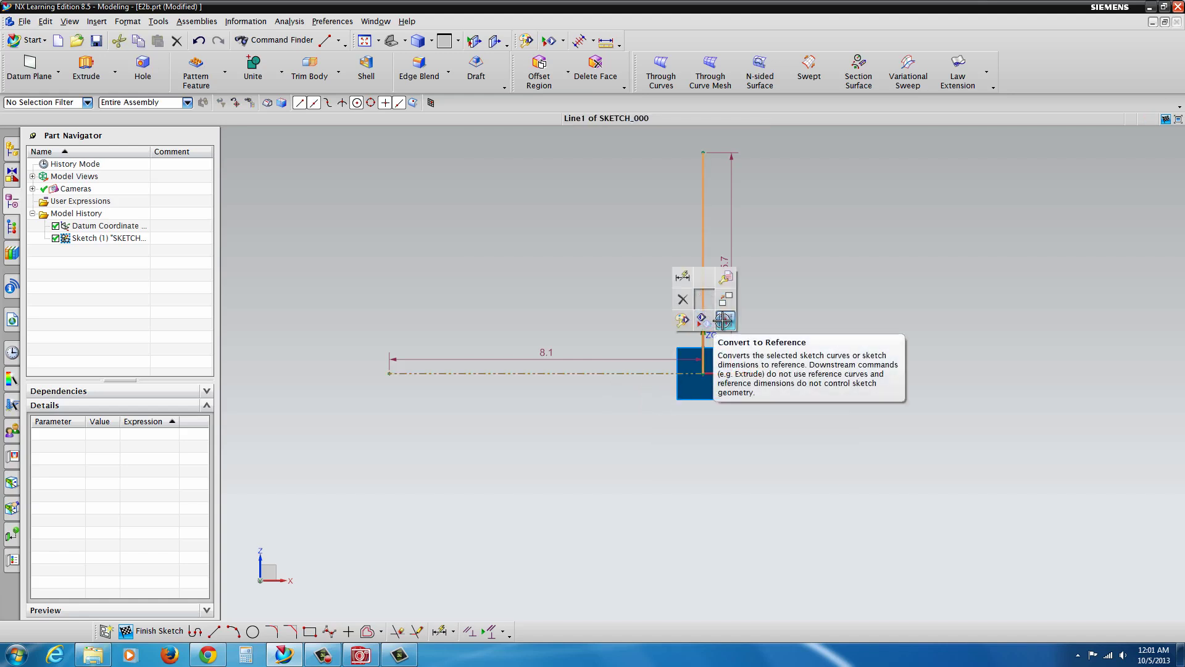
pyautogui.click(723, 320)
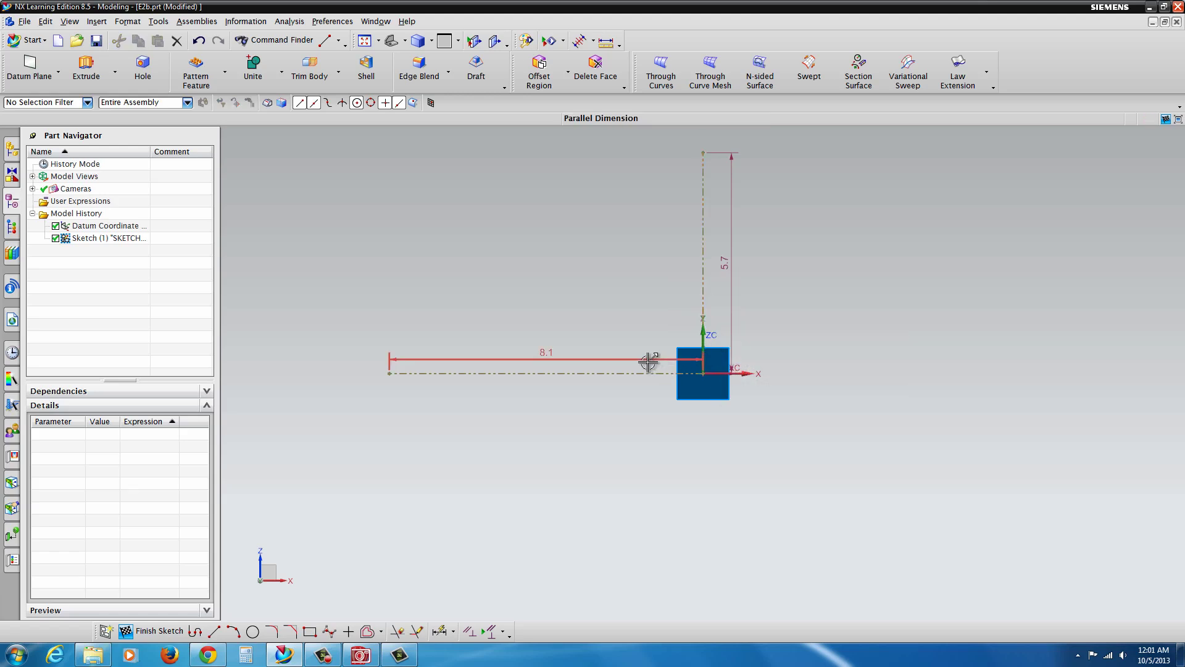
pyautogui.moveTo(548, 349); pyautogui.dragTo(550, 441)
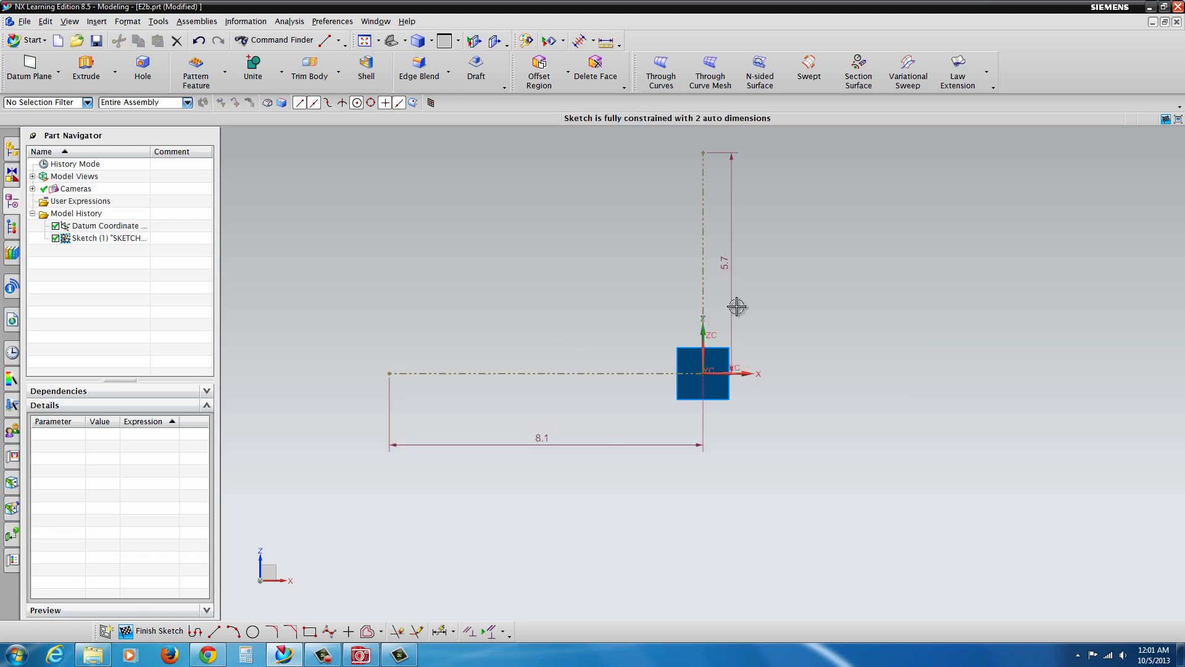
pyautogui.moveTo(725, 265); pyautogui.dragTo(783, 262)
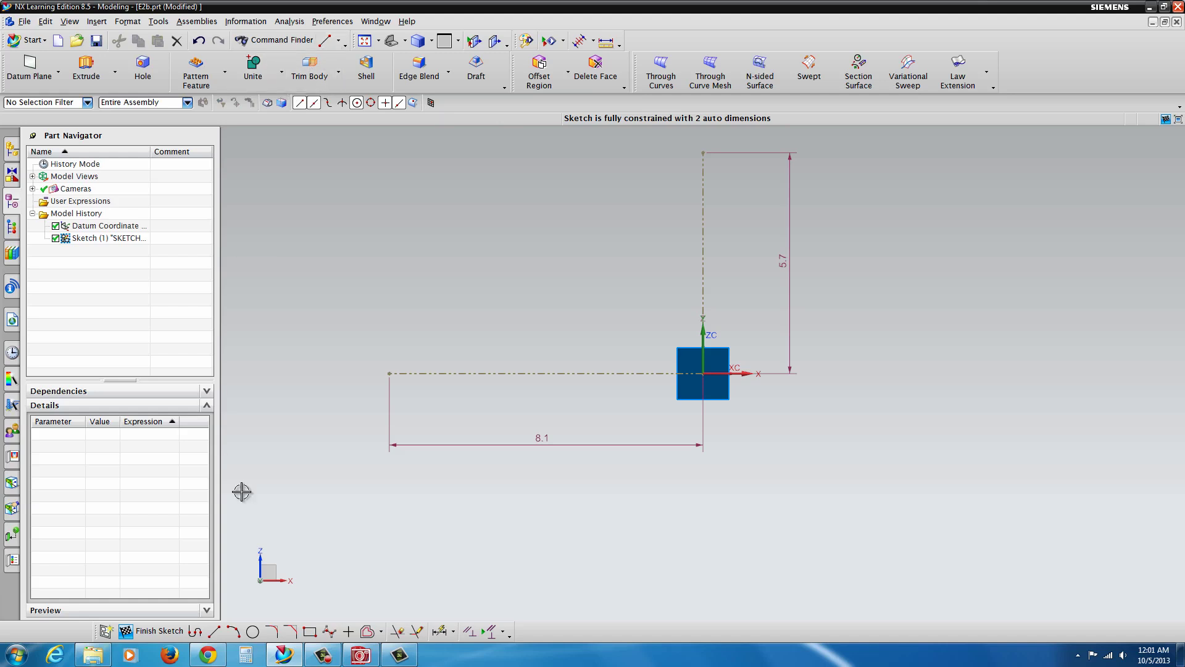
# - Draw a short vertical line above the horizontal reference and a 0.35 segment leftward
pyautogui.click(213, 632)
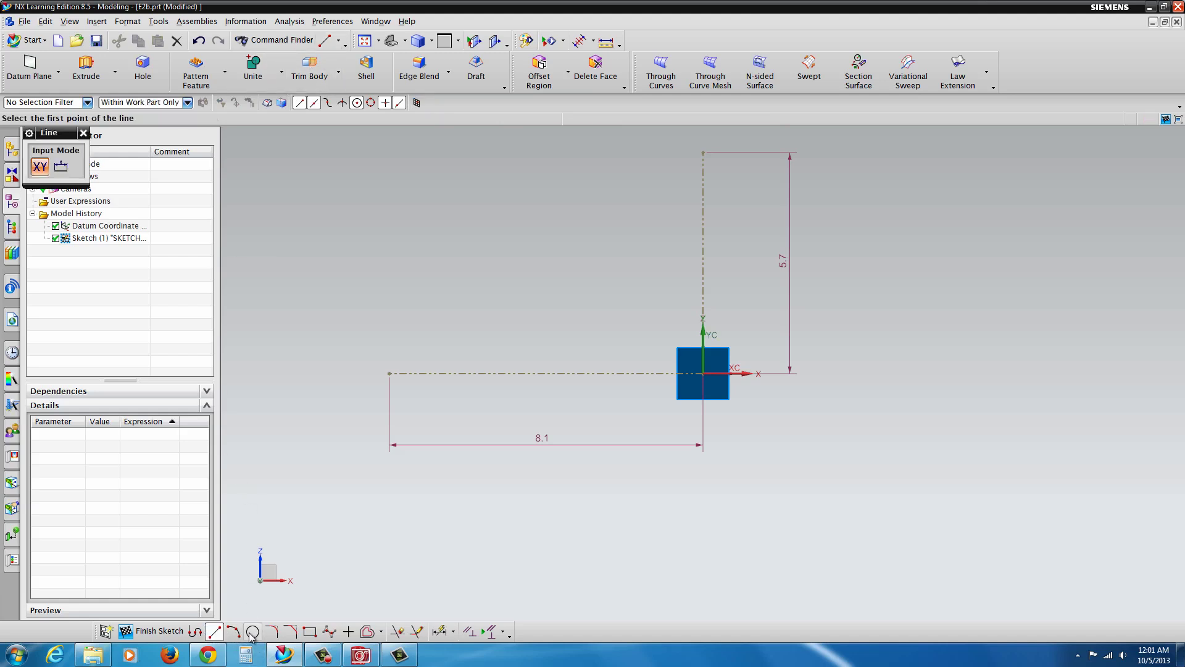
pyautogui.click(679, 372)
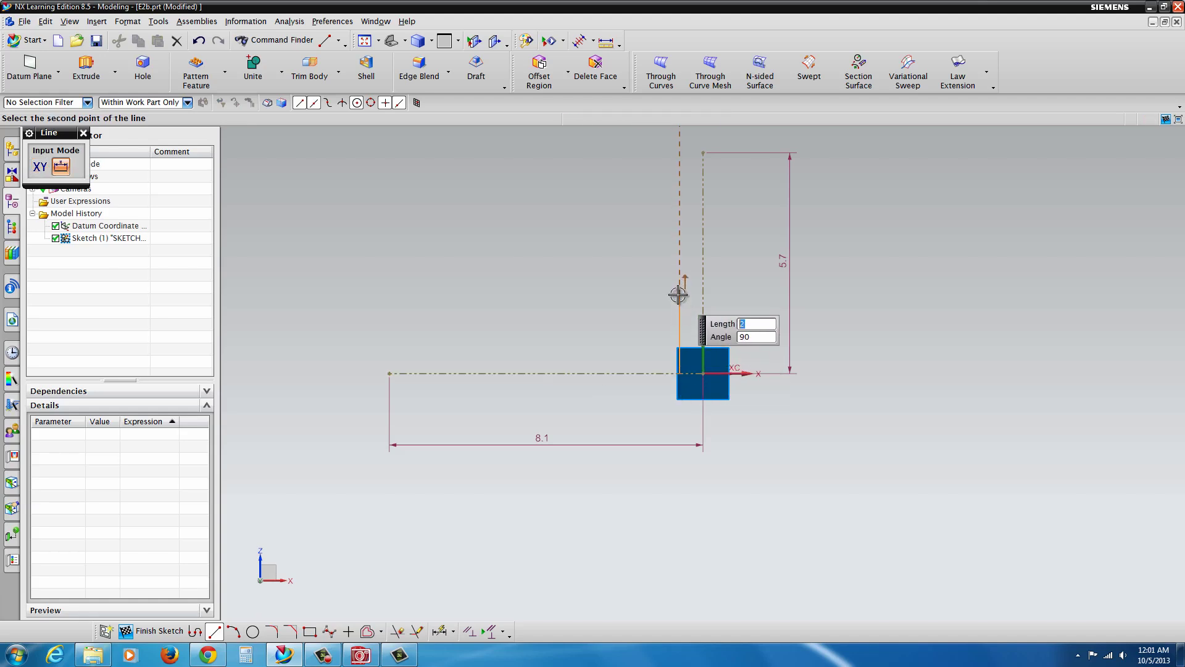
pyautogui.click(679, 326)
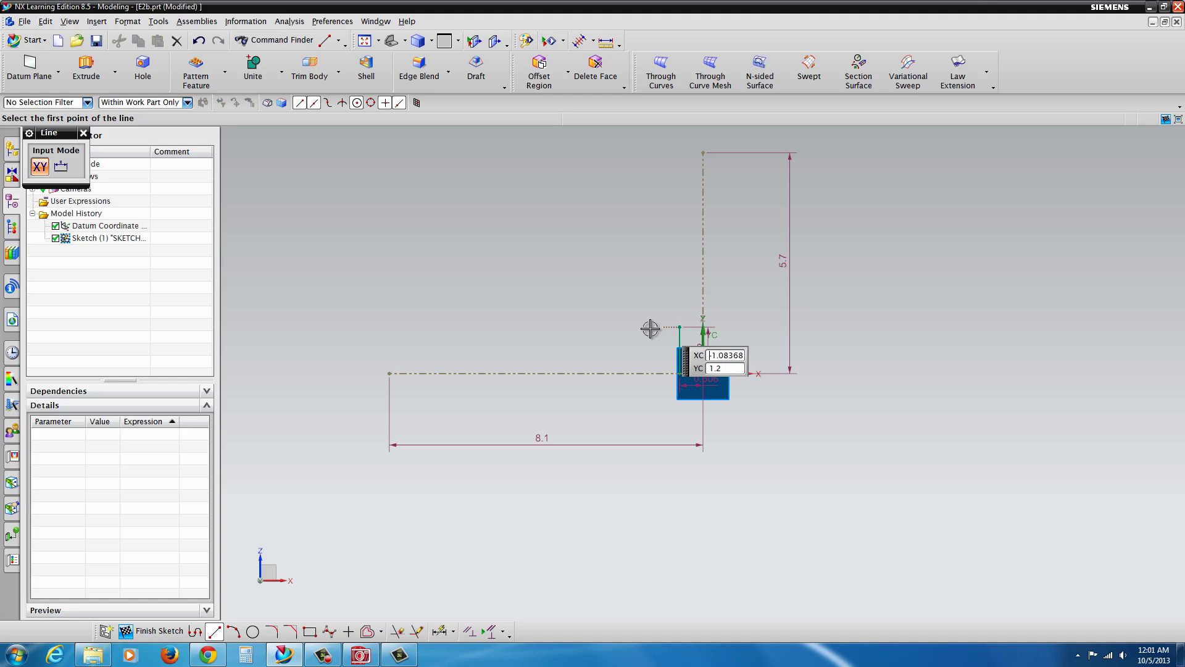
pyautogui.scroll(2, 689, 331)
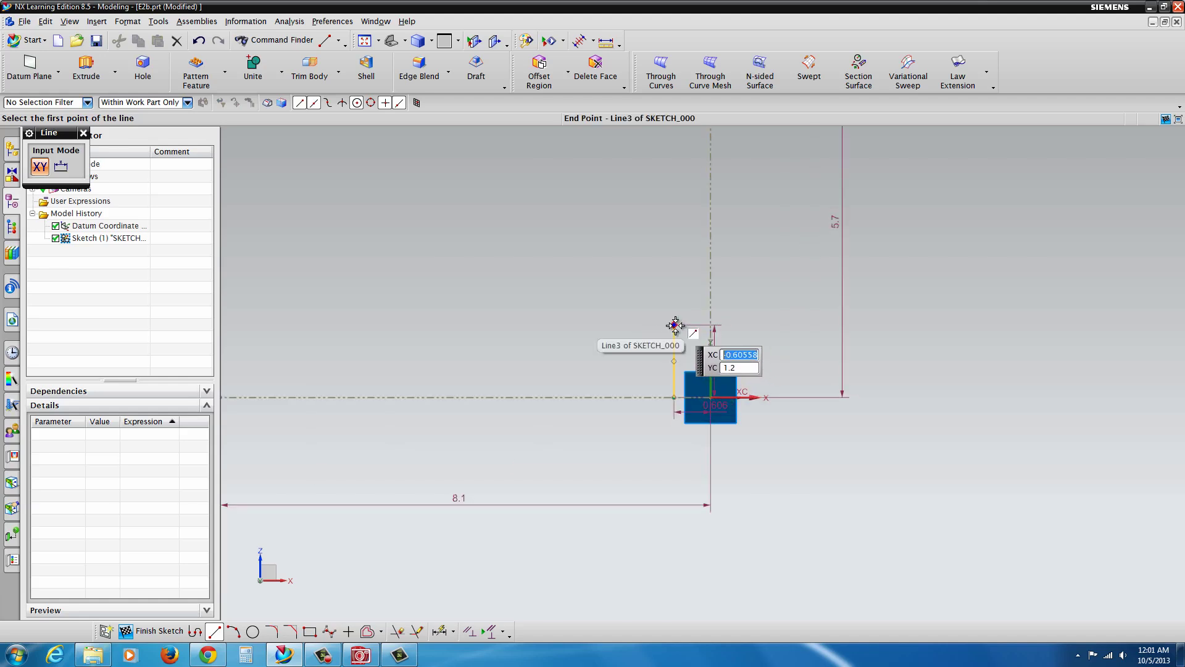
pyautogui.click(675, 325)
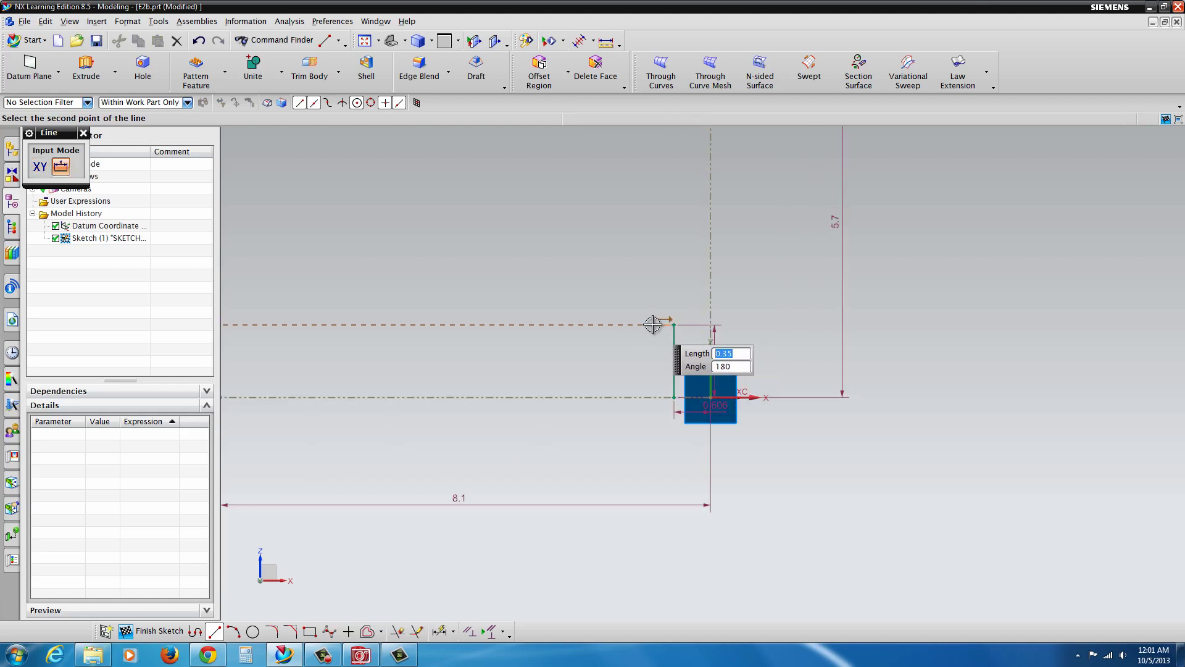
pyautogui.click(652, 324)
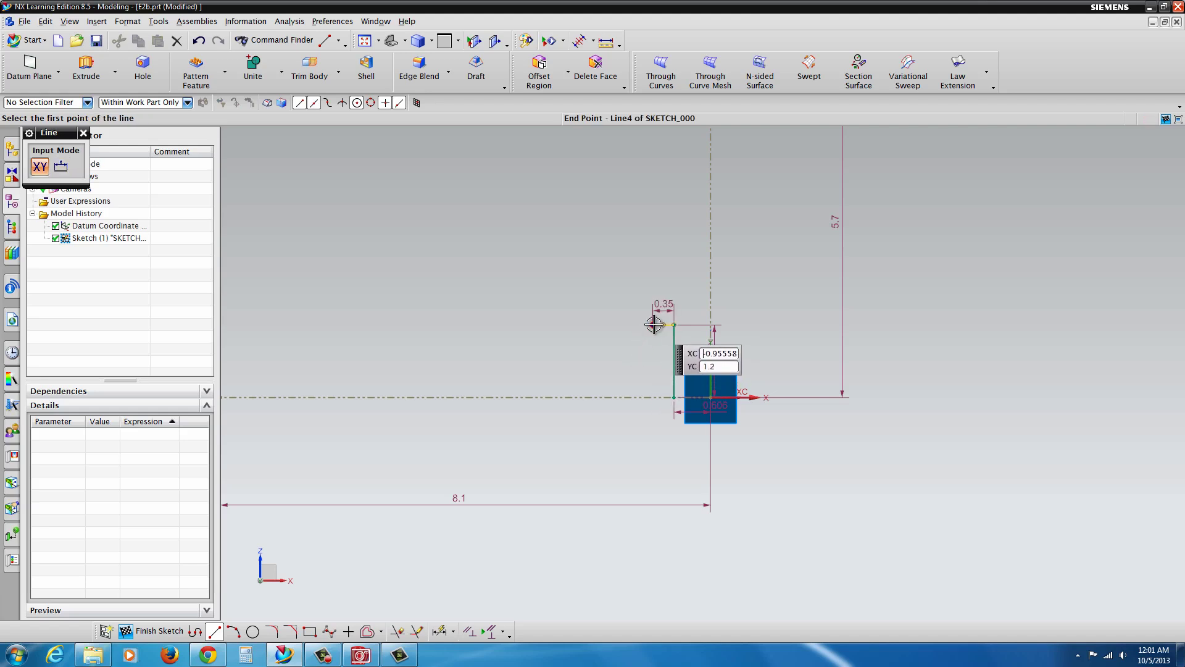
# - Add the slanted line, 1.05 horizontal segment, flange side, 0.3 top edge and closing line to the axis
pyautogui.click(653, 324)
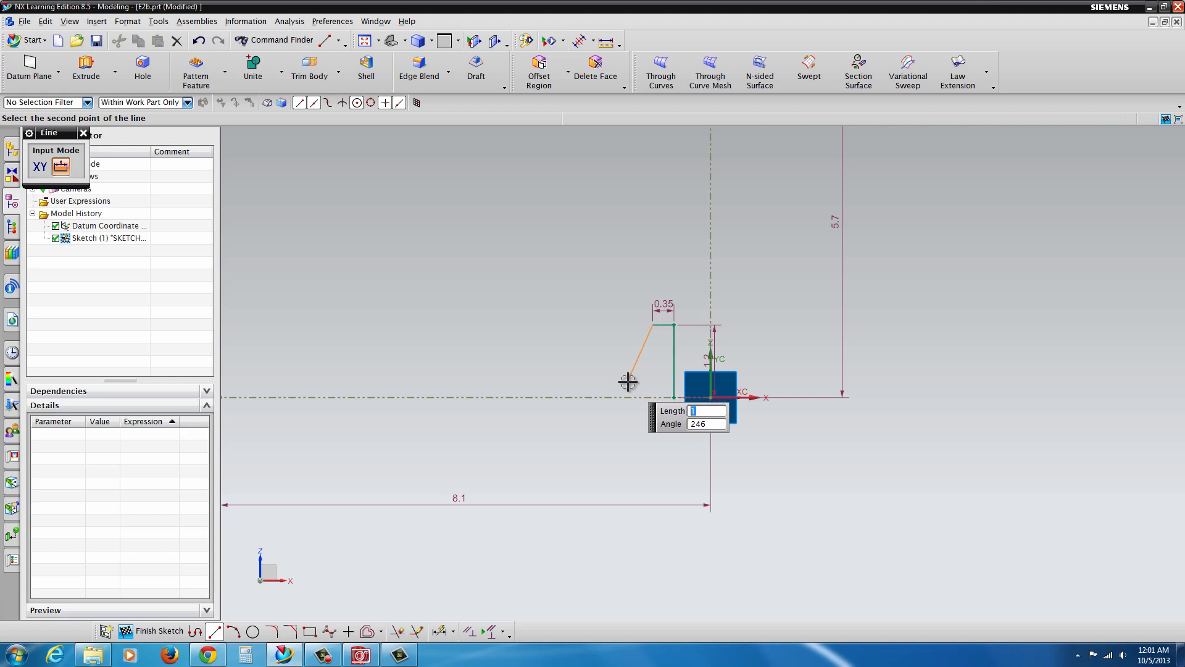
pyautogui.click(628, 379)
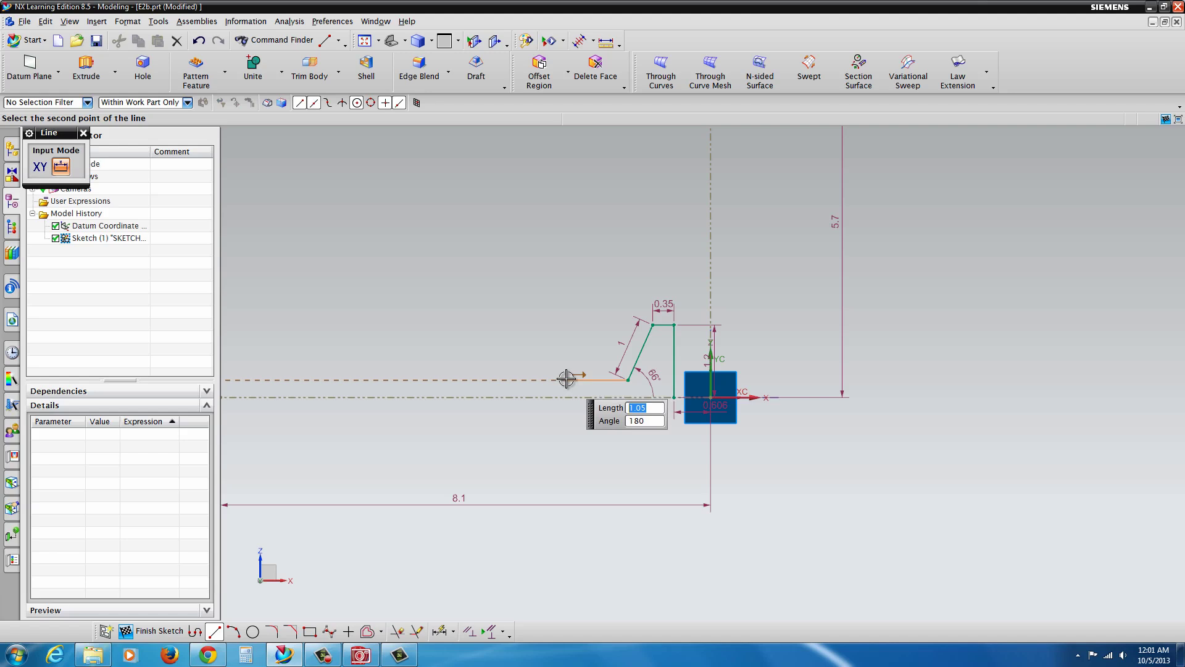
pyautogui.click(566, 379)
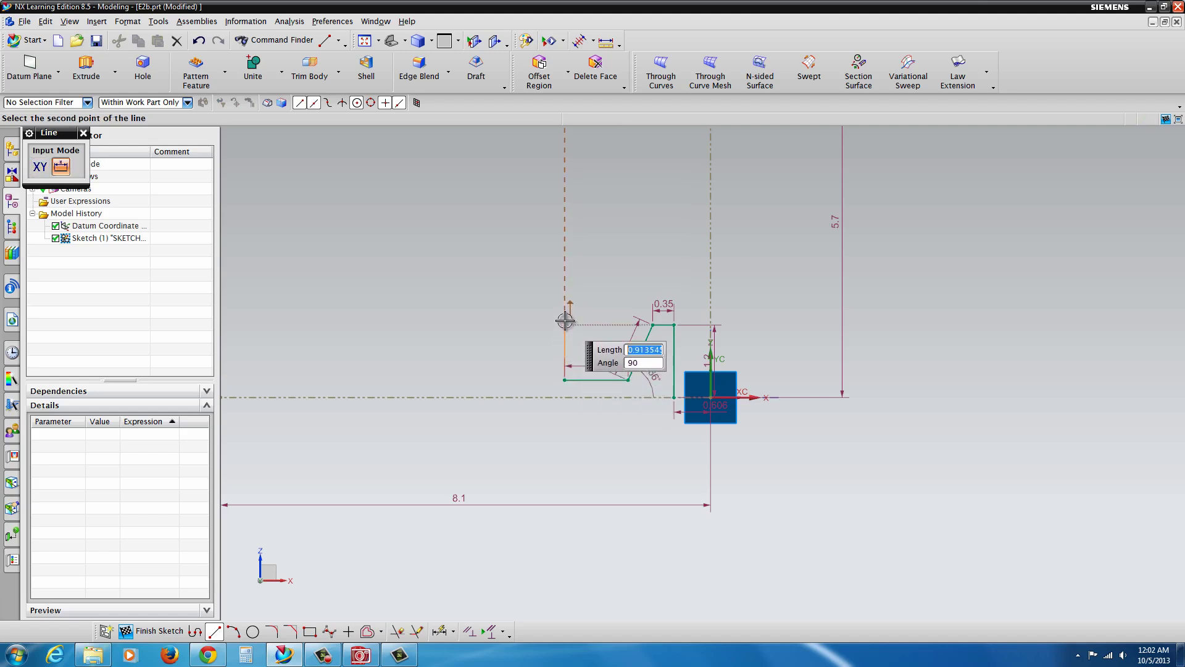
pyautogui.click(565, 322)
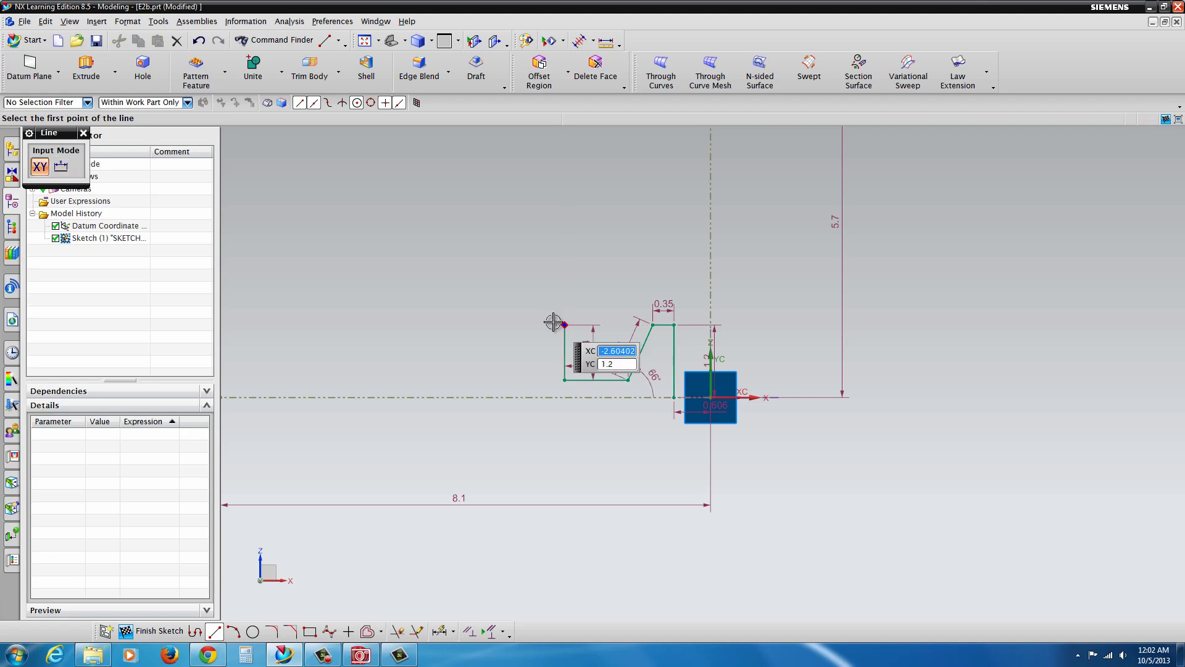
pyautogui.click(564, 324)
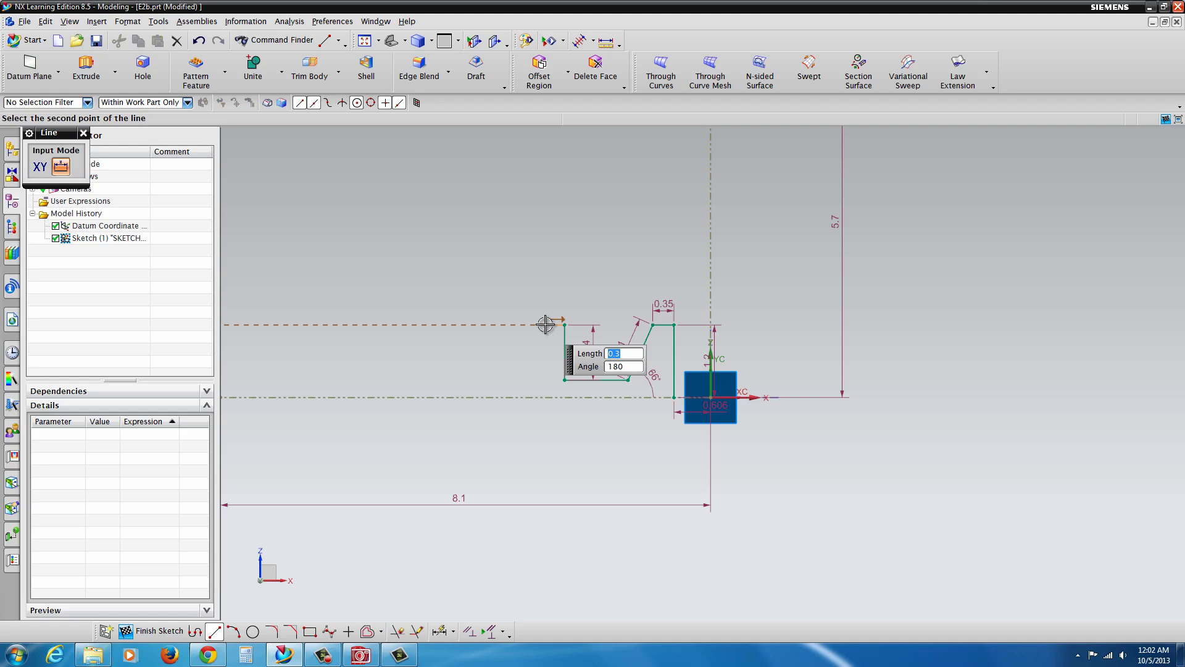
pyautogui.click(546, 324)
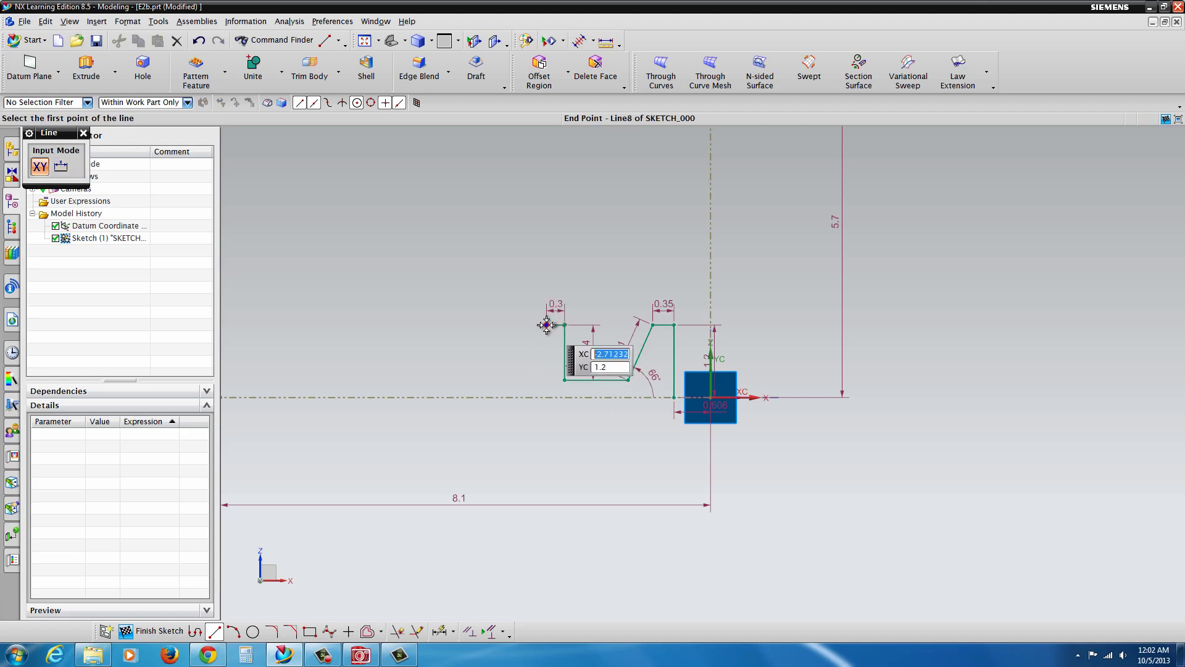
pyautogui.click(546, 324)
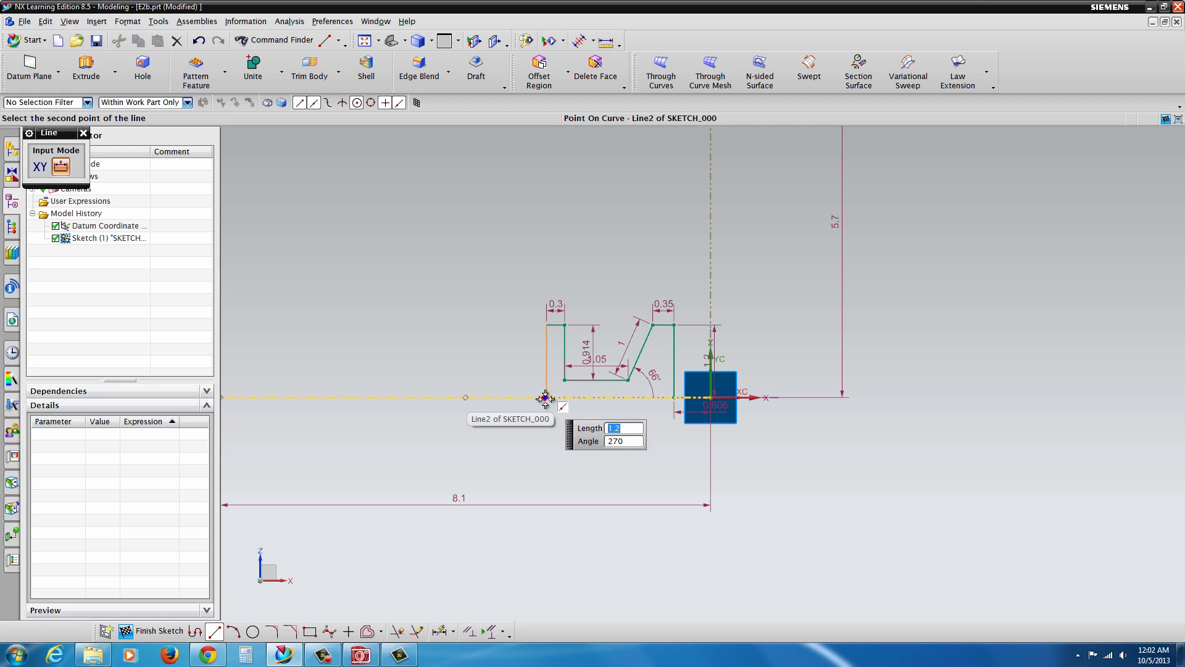
pyautogui.click(545, 398)
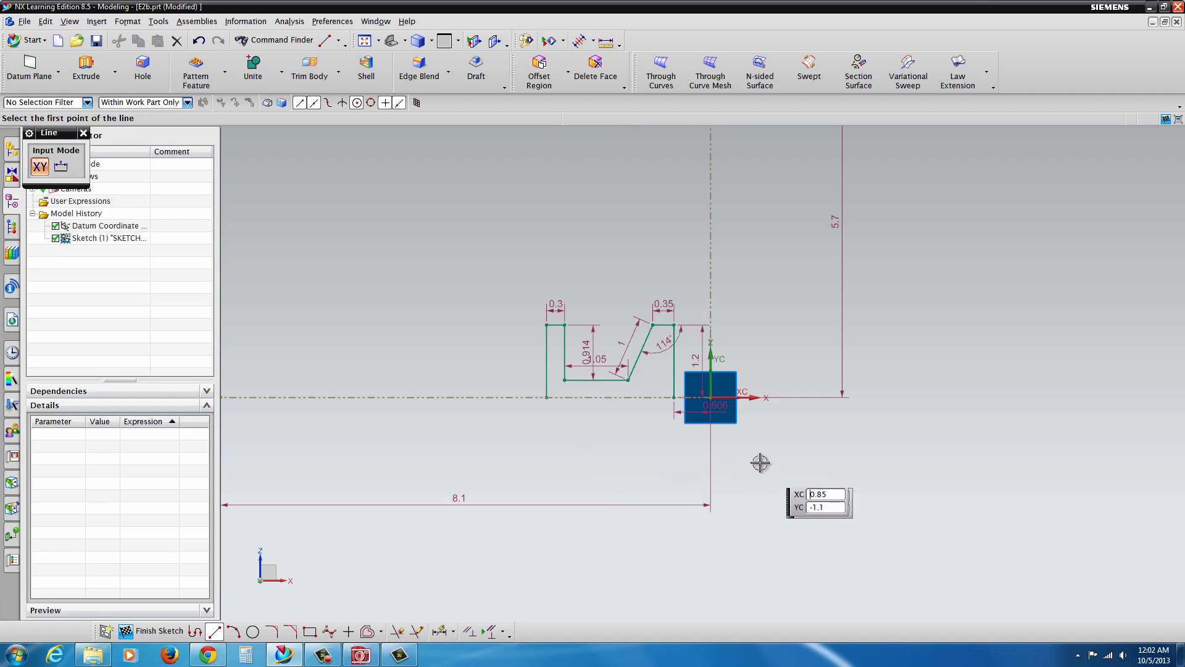
pyautogui.press('Escape')
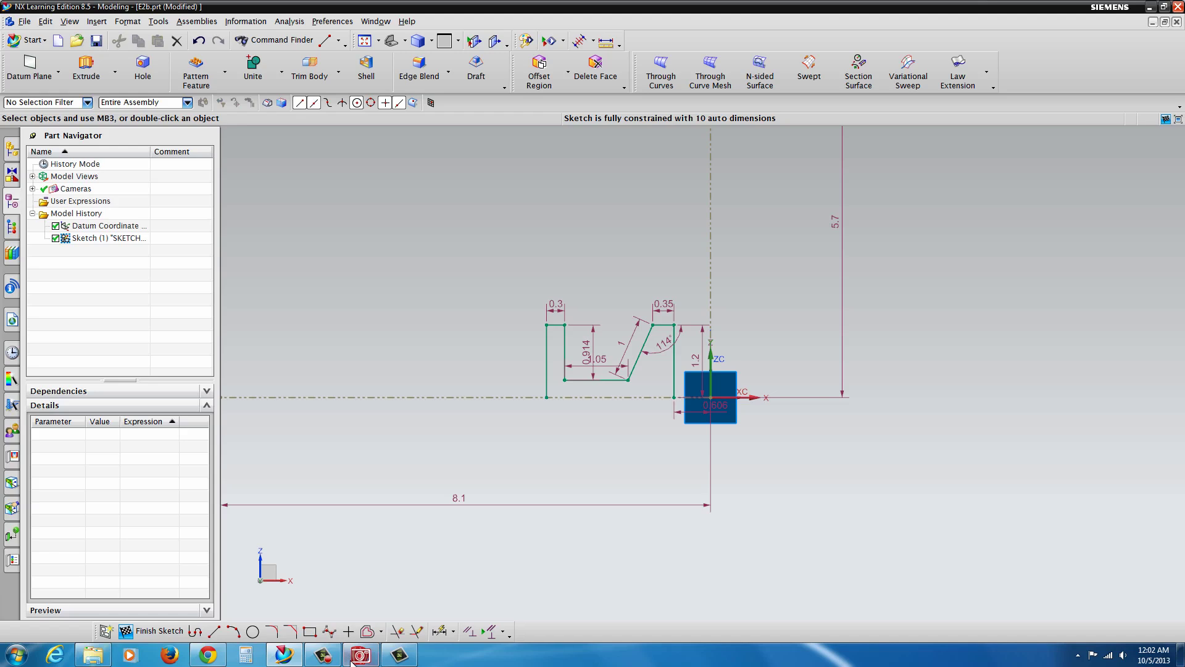
pyautogui.click(213, 658)
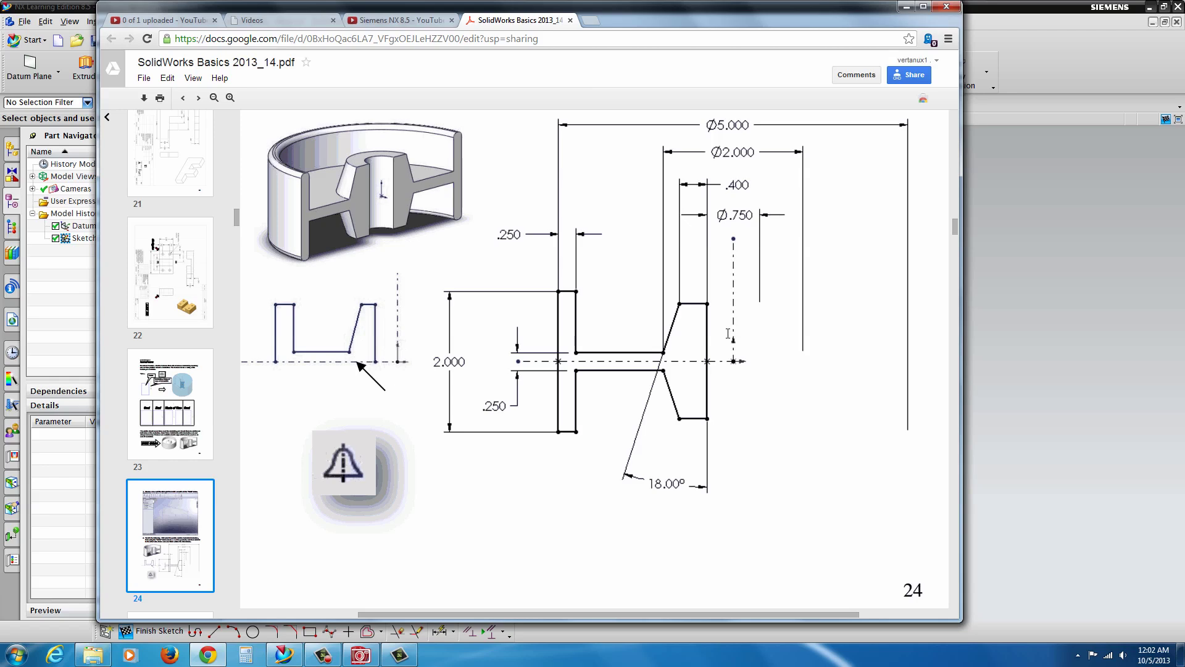
pyautogui.click(1035, 58)
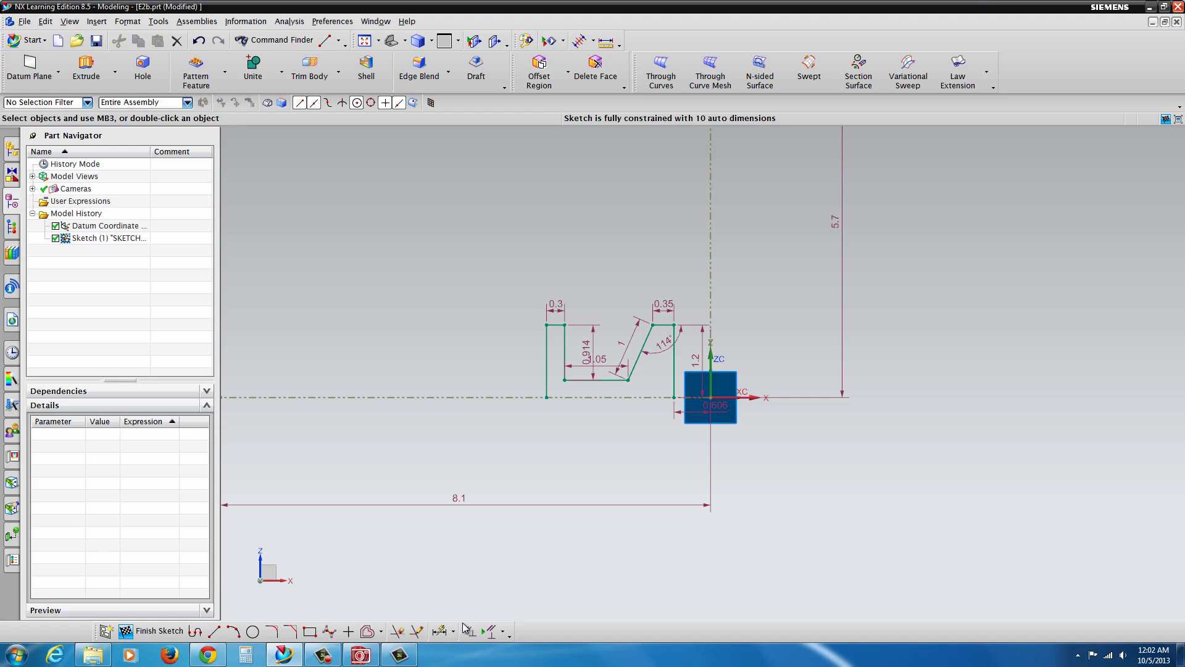
# - Dimension the 0.375 offset from the vertical axis and the 0.400 top line width
pyautogui.click(440, 632)
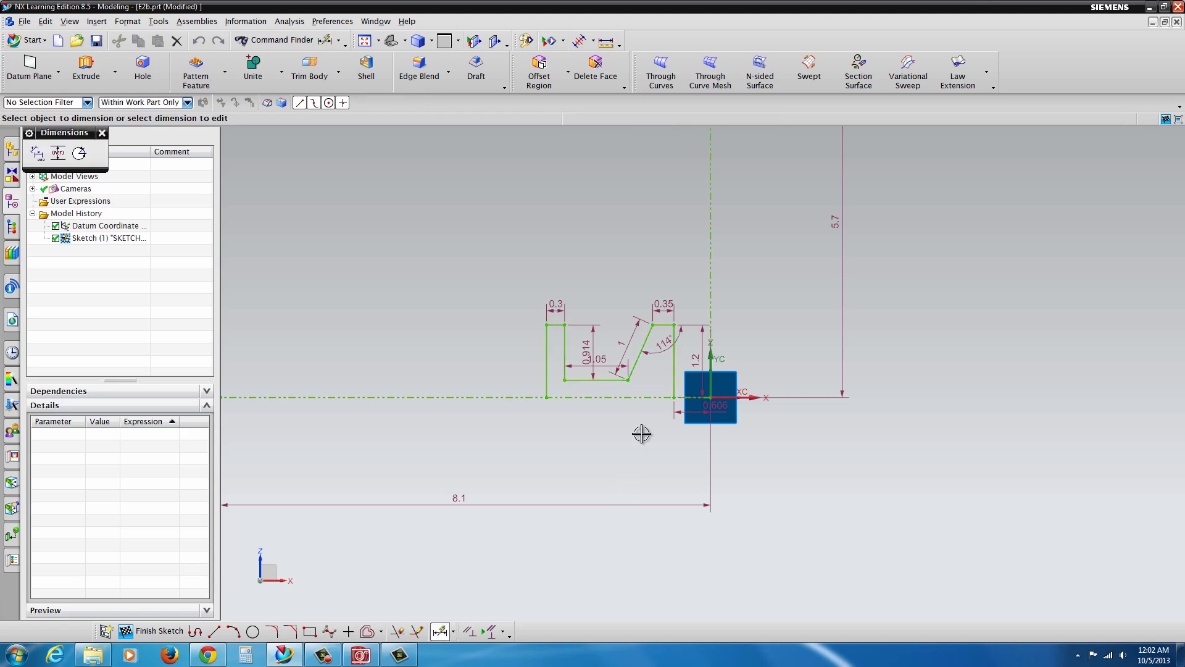
pyautogui.click(674, 346)
pyautogui.click(710, 302)
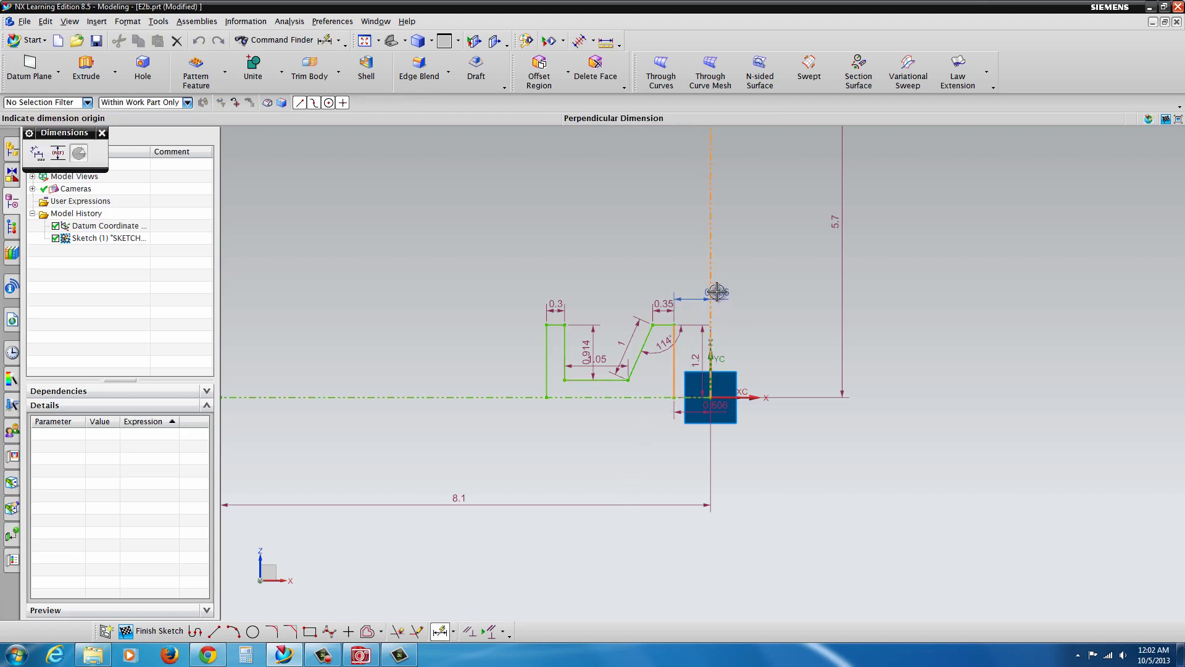
pyautogui.click(716, 276)
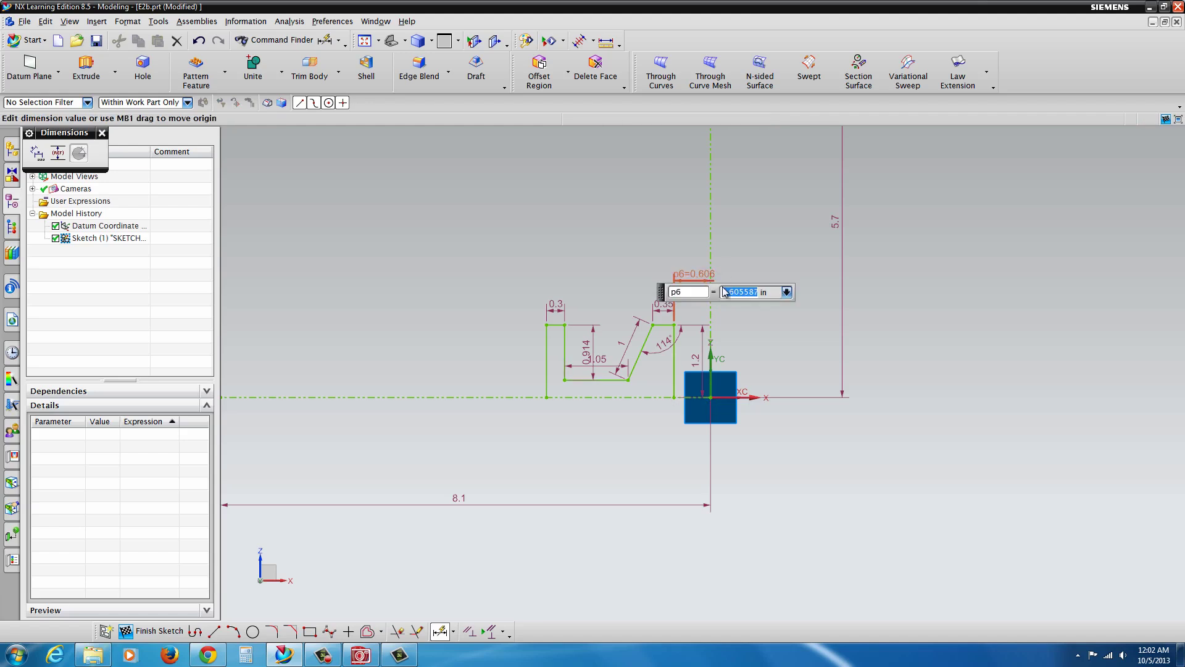
pyautogui.write('.37')
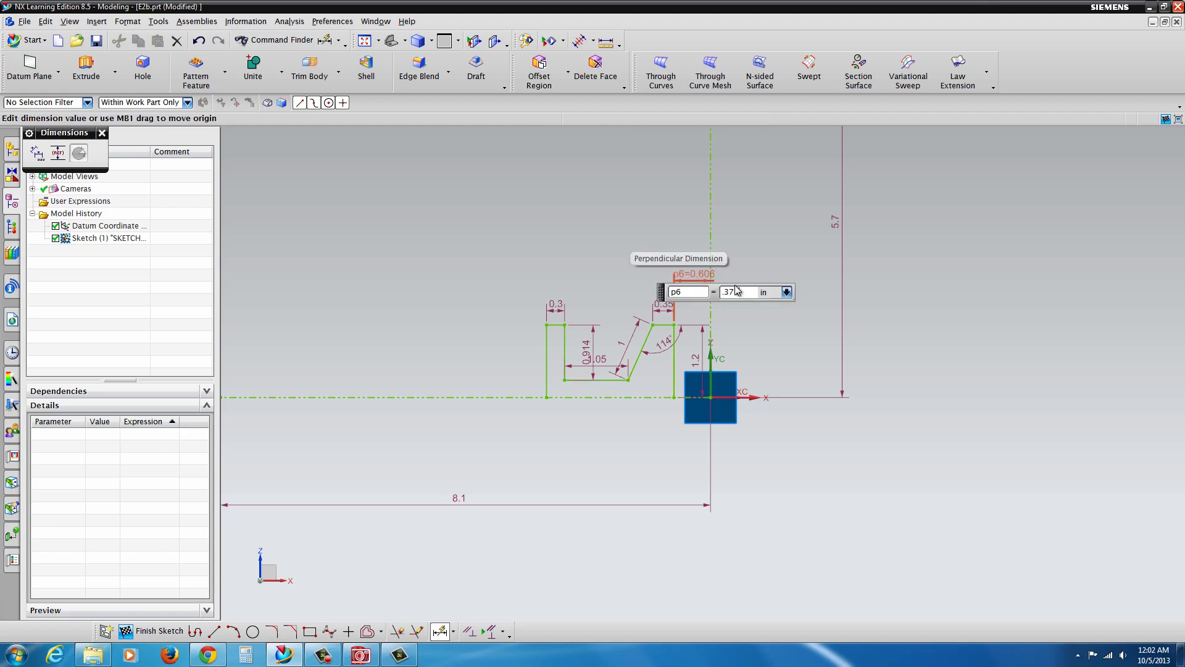
pyautogui.write('5')
pyautogui.press('Return')
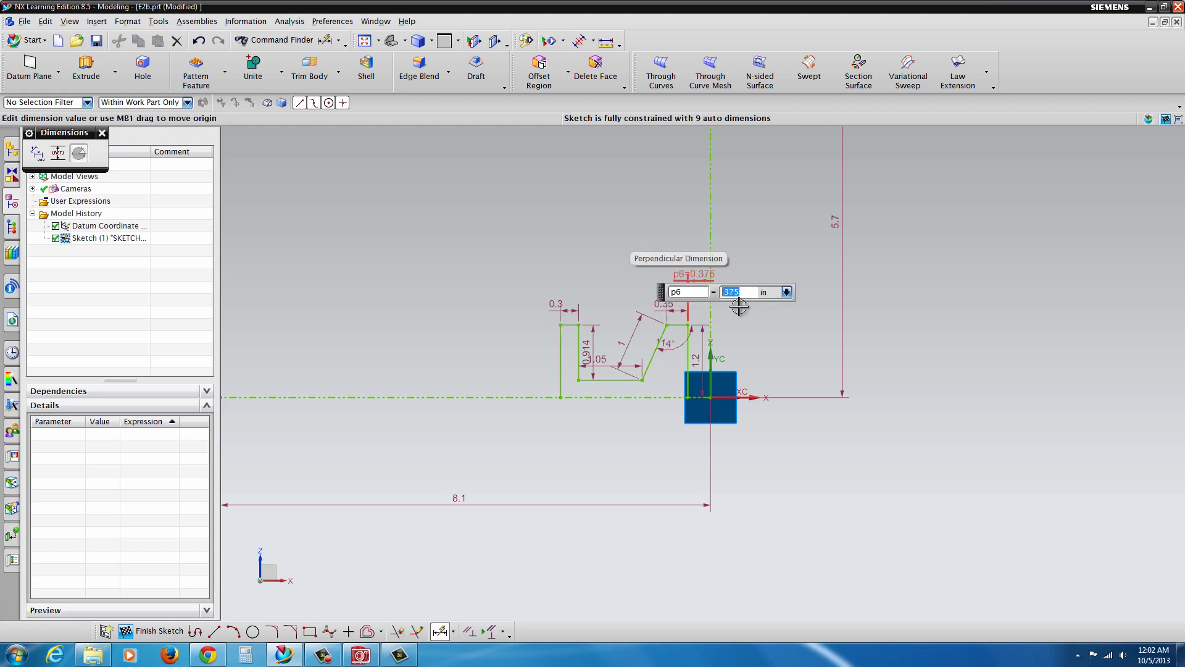
pyautogui.click(679, 324)
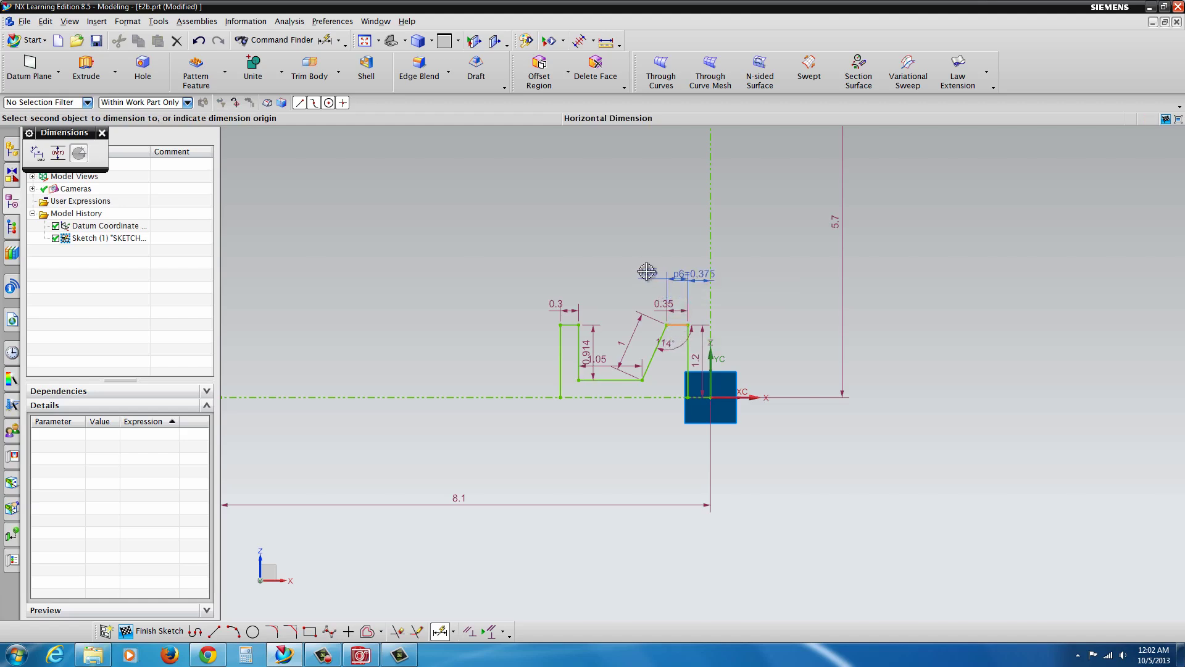
pyautogui.click(646, 250)
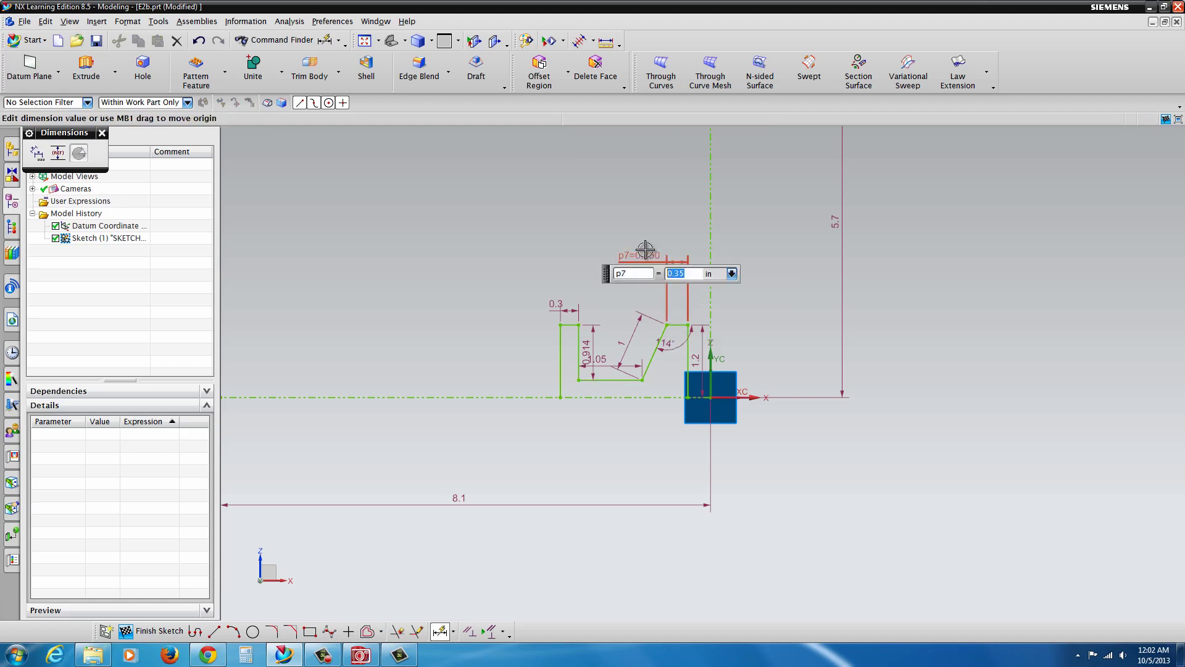
pyautogui.press('Return')
# - Set the slanted line's angle to 18°
pyautogui.scroll(4, 642, 315)
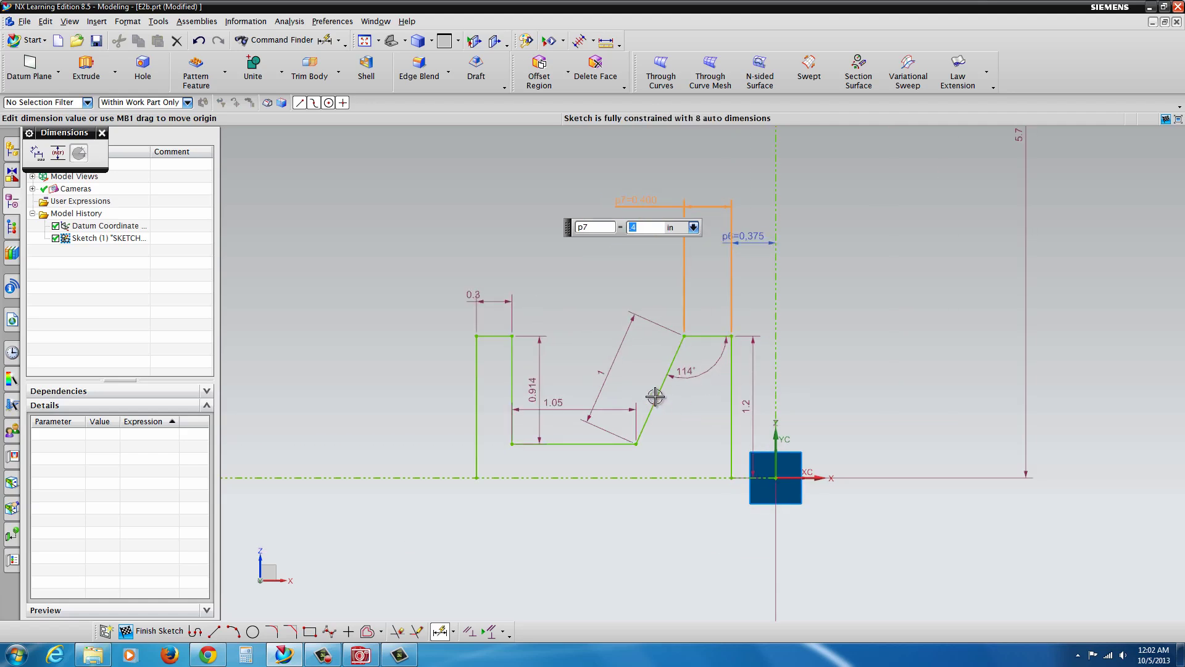
pyautogui.click(657, 399)
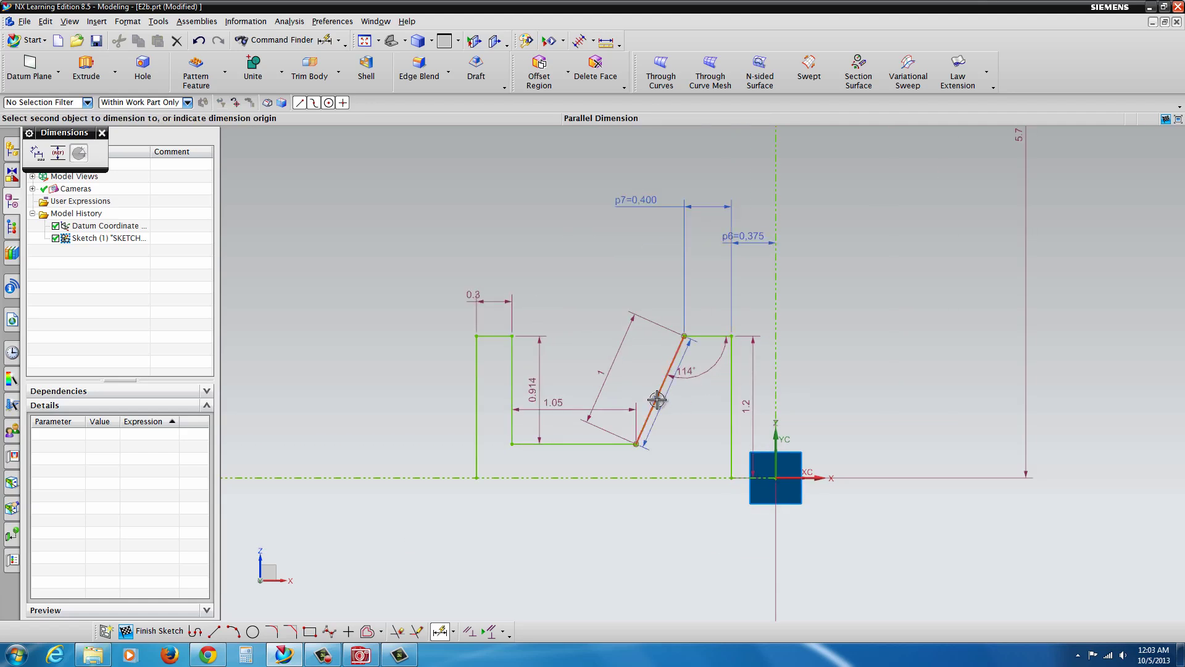
pyautogui.click(731, 405)
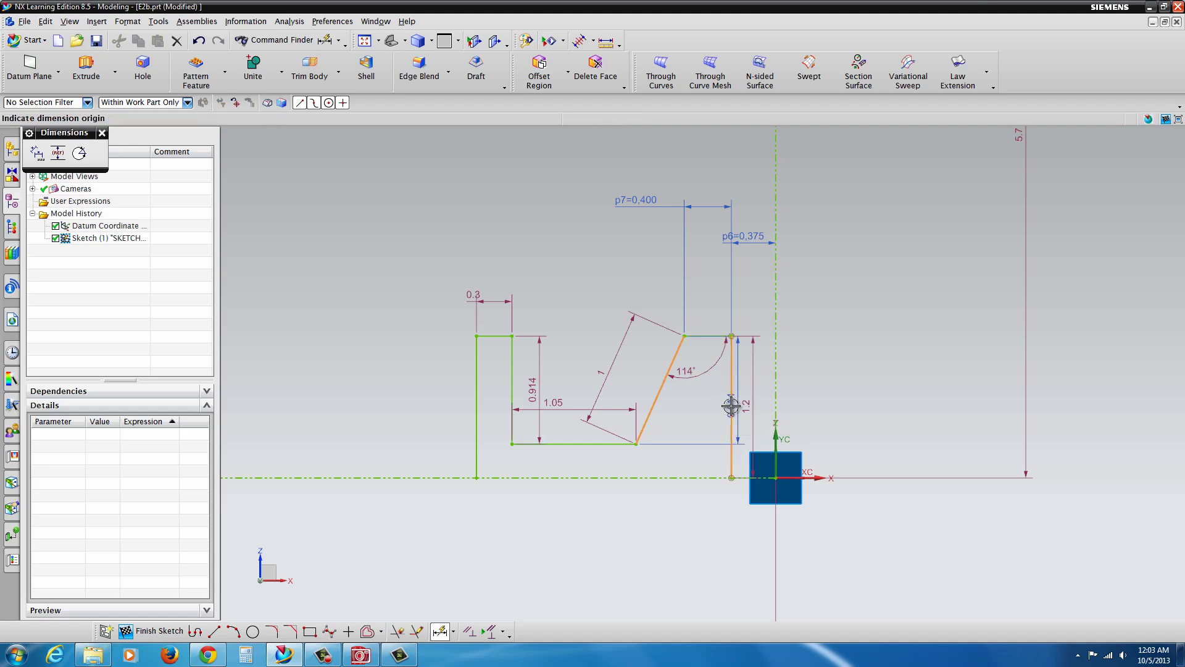
pyautogui.click(690, 431)
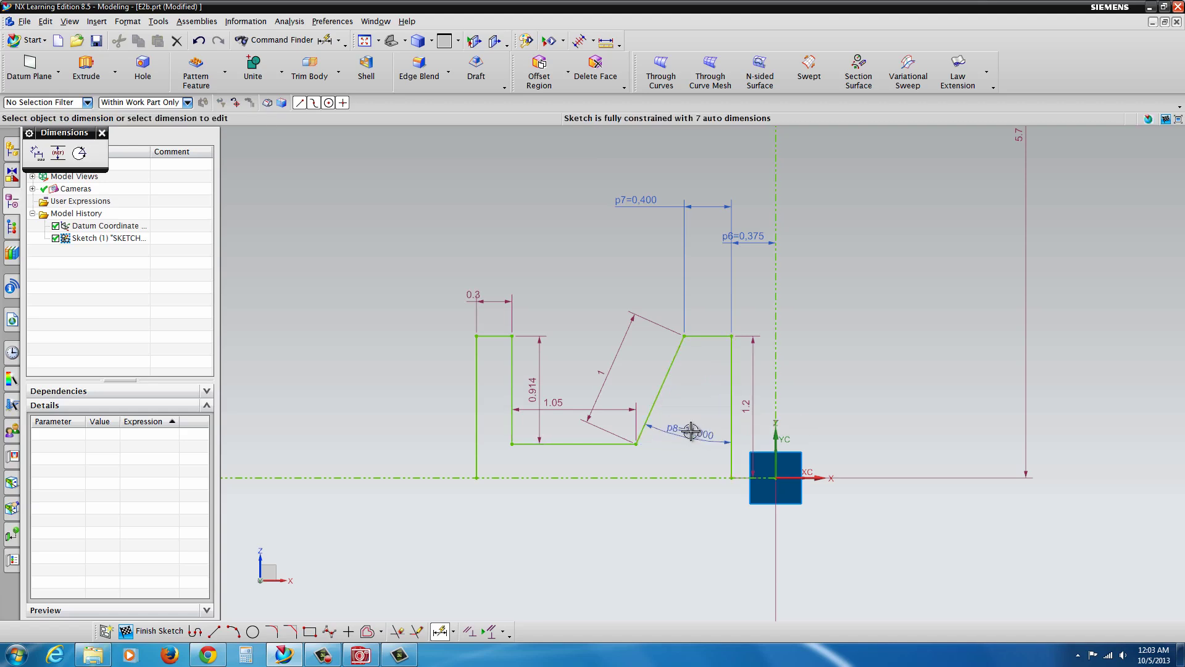
pyautogui.write('18')
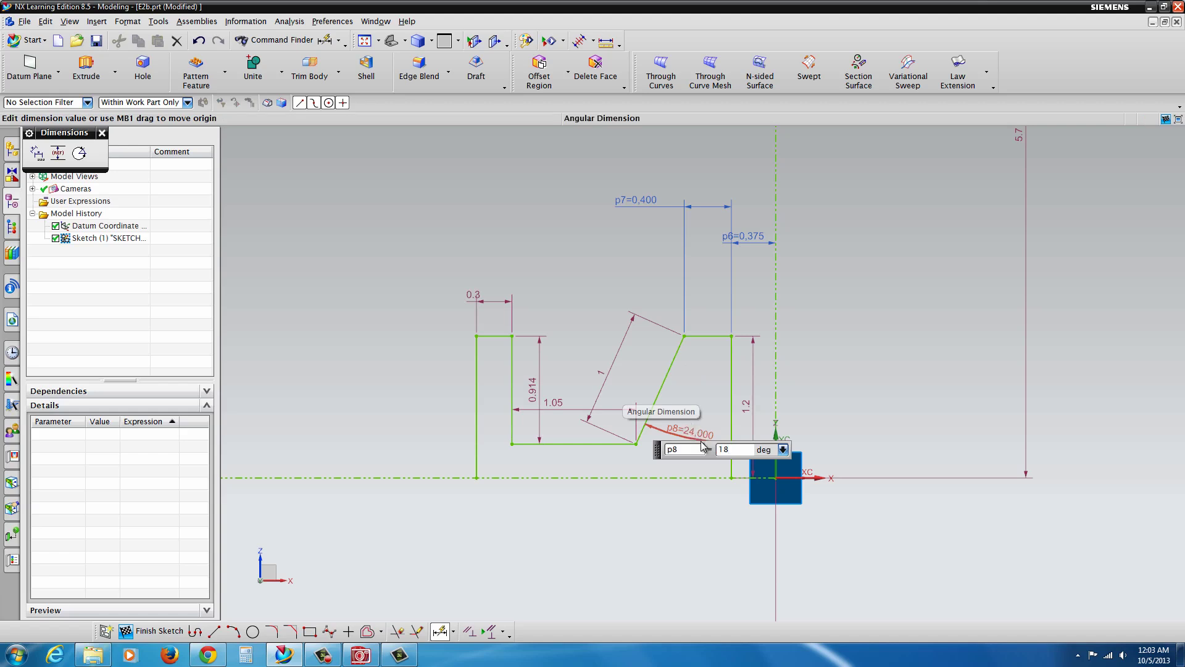
pyautogui.press('Return')
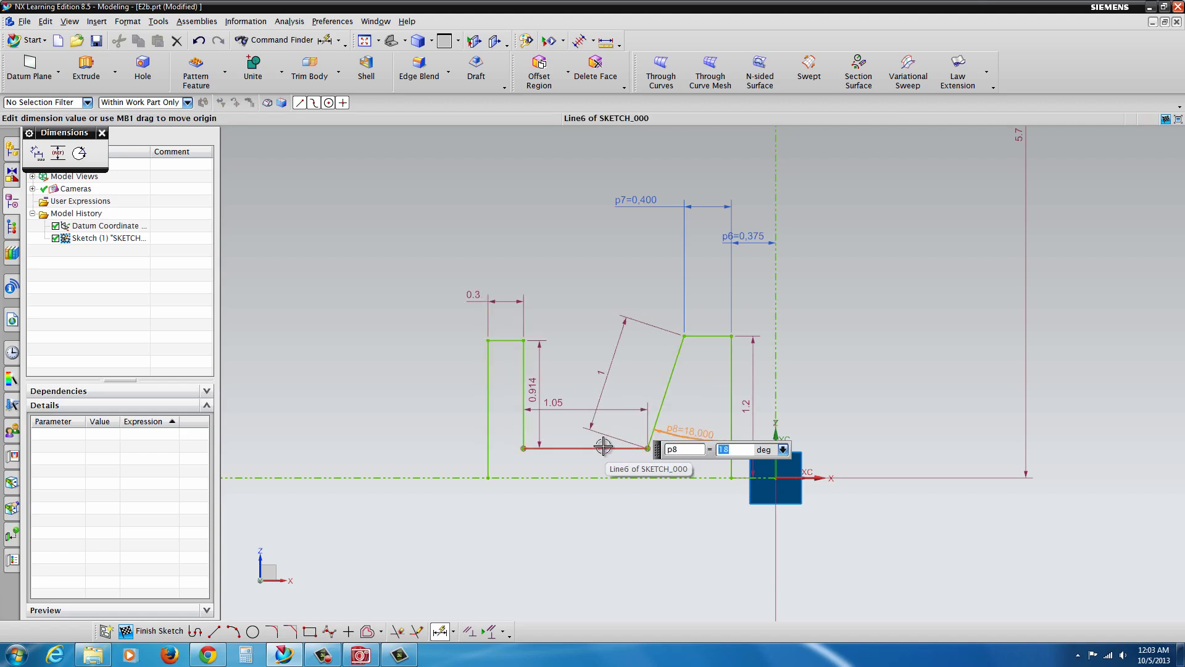
# - Dimension the left flange width to 0.250 and the slant's distance to the axis to 1.000
pyautogui.click(505, 341)
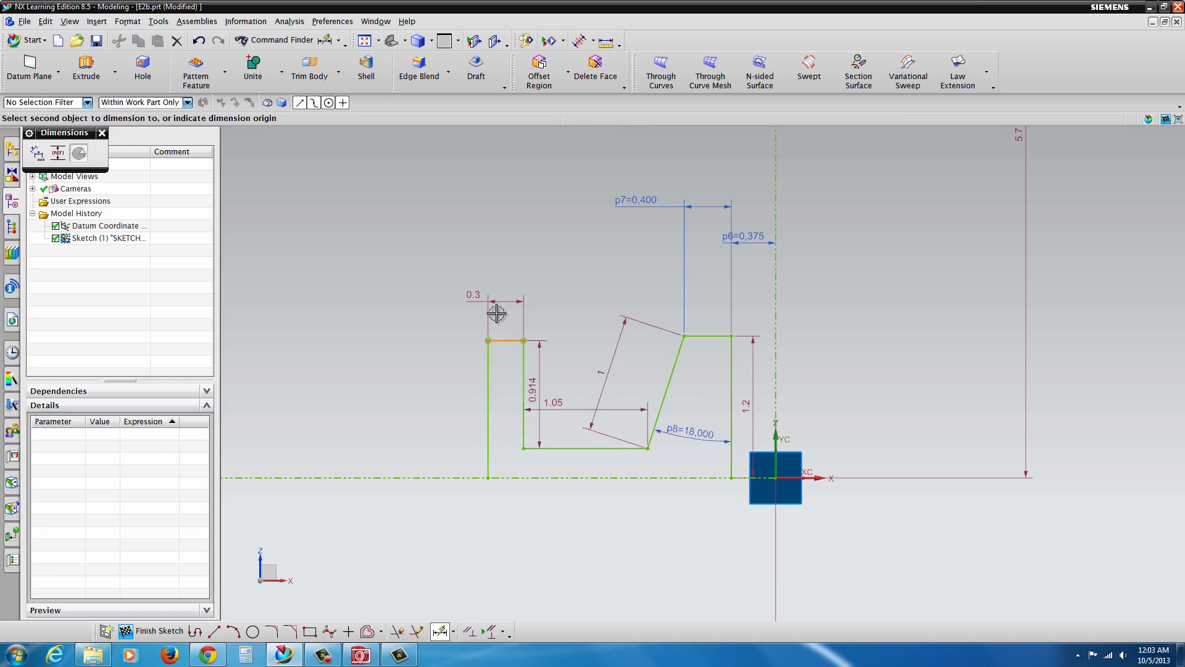
pyautogui.click(456, 262)
pyautogui.write('.25')
pyautogui.press('Return')
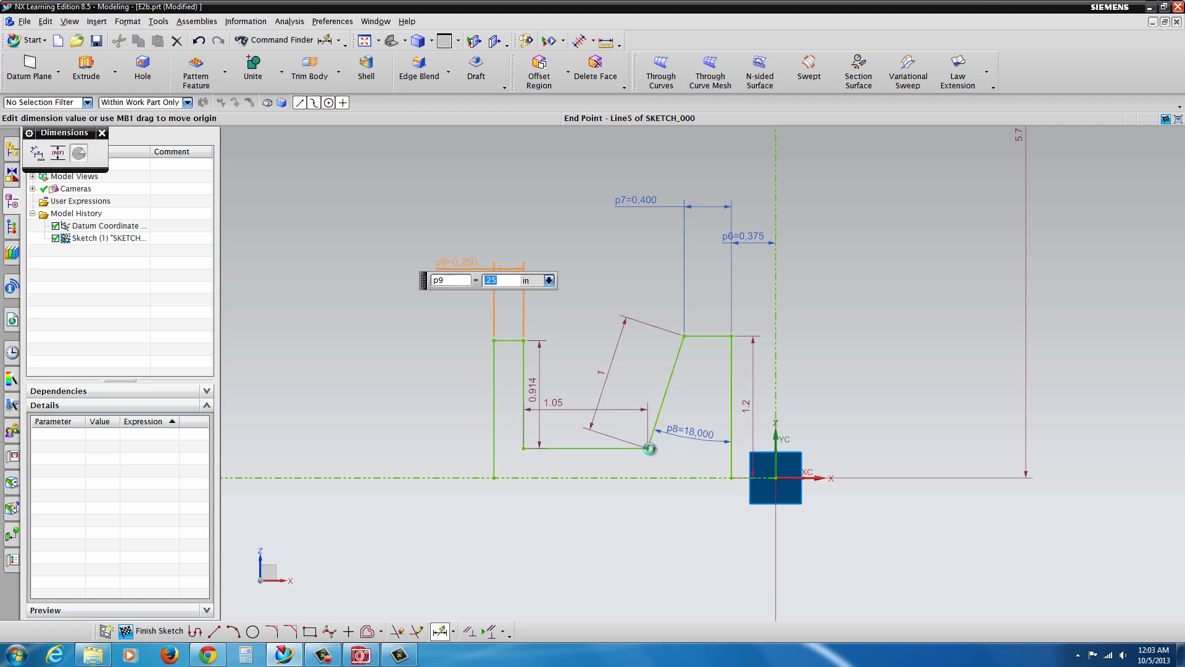
pyautogui.click(649, 448)
pyautogui.click(775, 337)
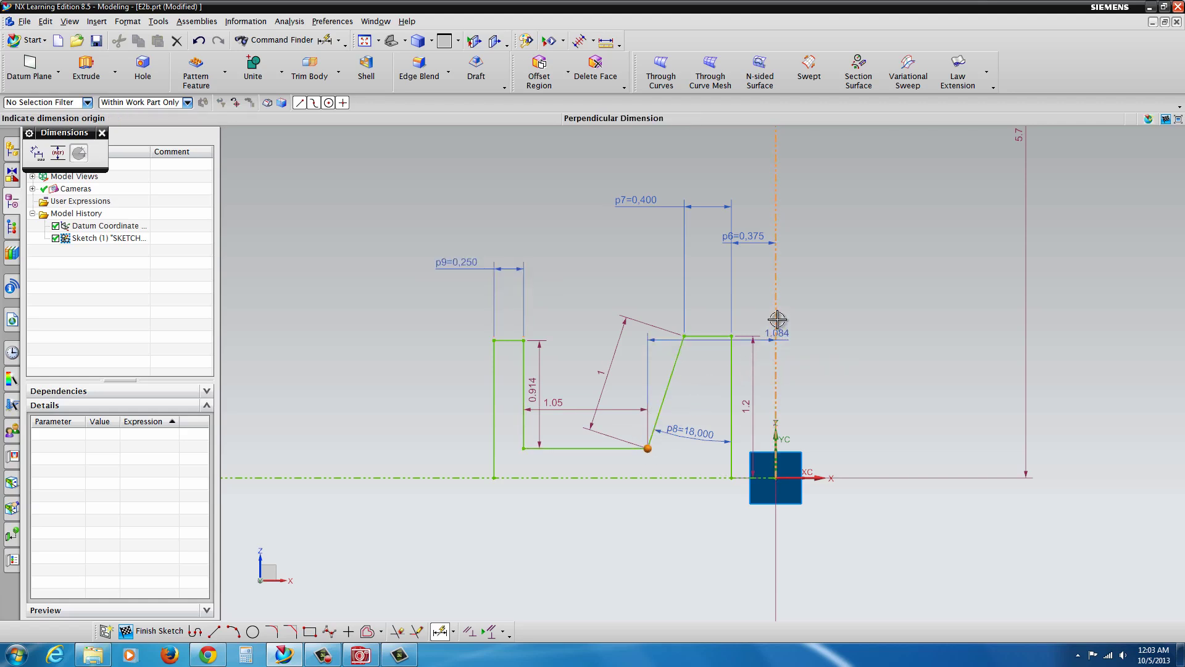
pyautogui.click(707, 178)
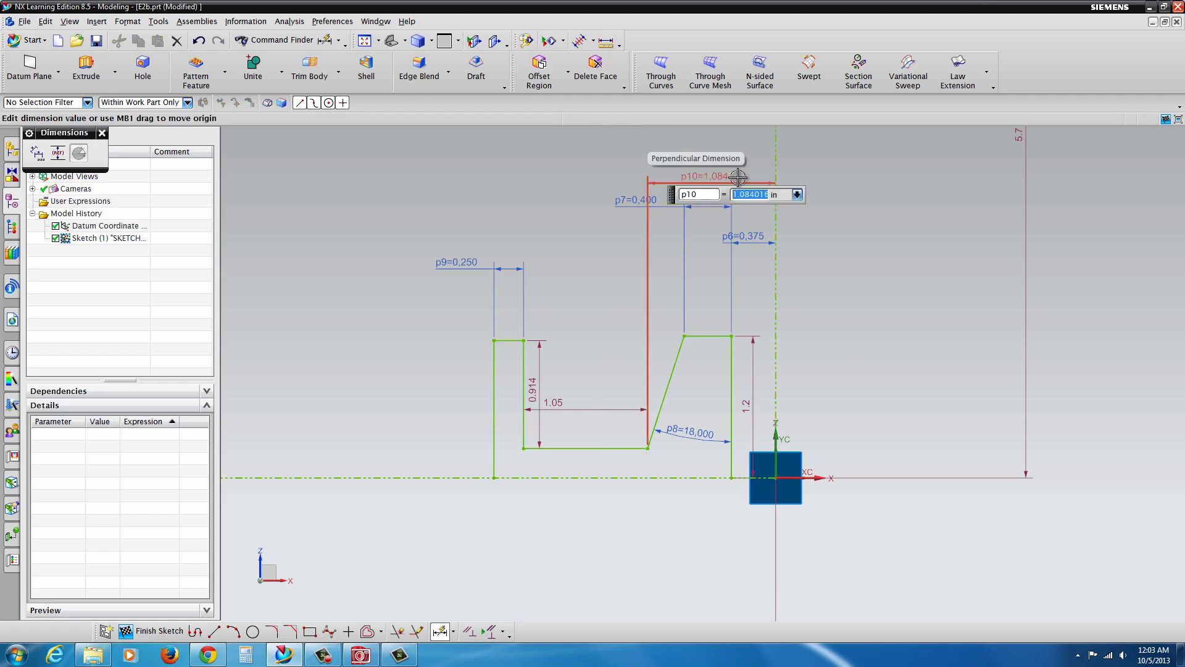
pyautogui.write('1')
pyautogui.press('Return')
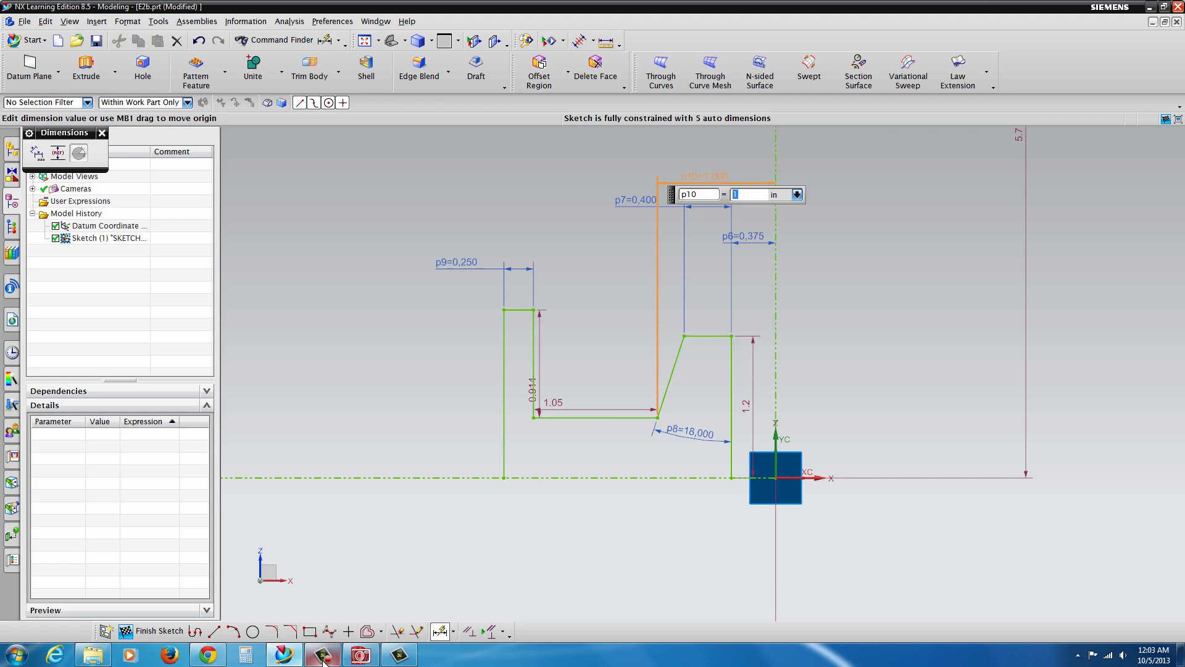
pyautogui.moveTo(323, 659)
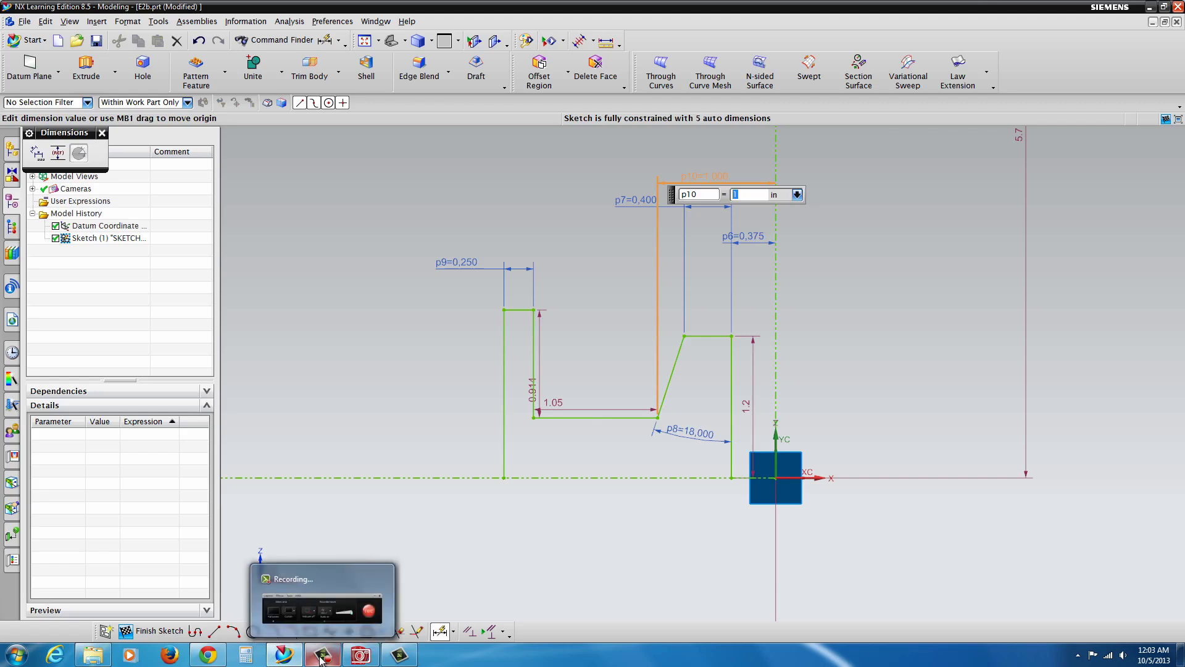
pyautogui.click(219, 659)
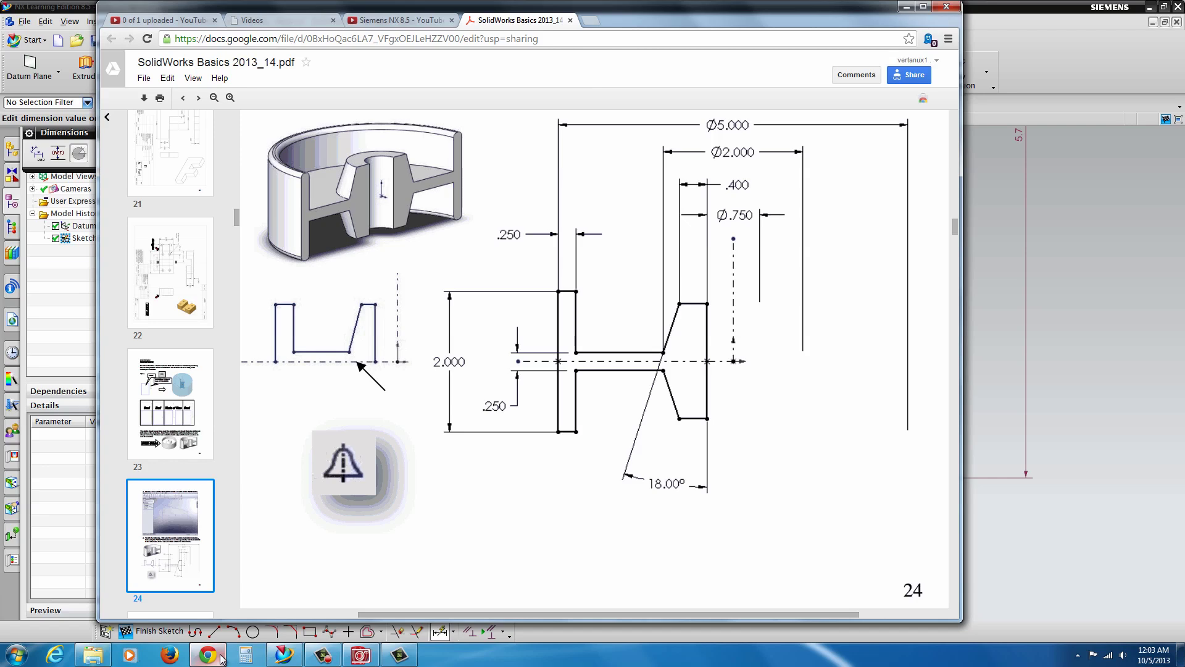
pyautogui.click(221, 658)
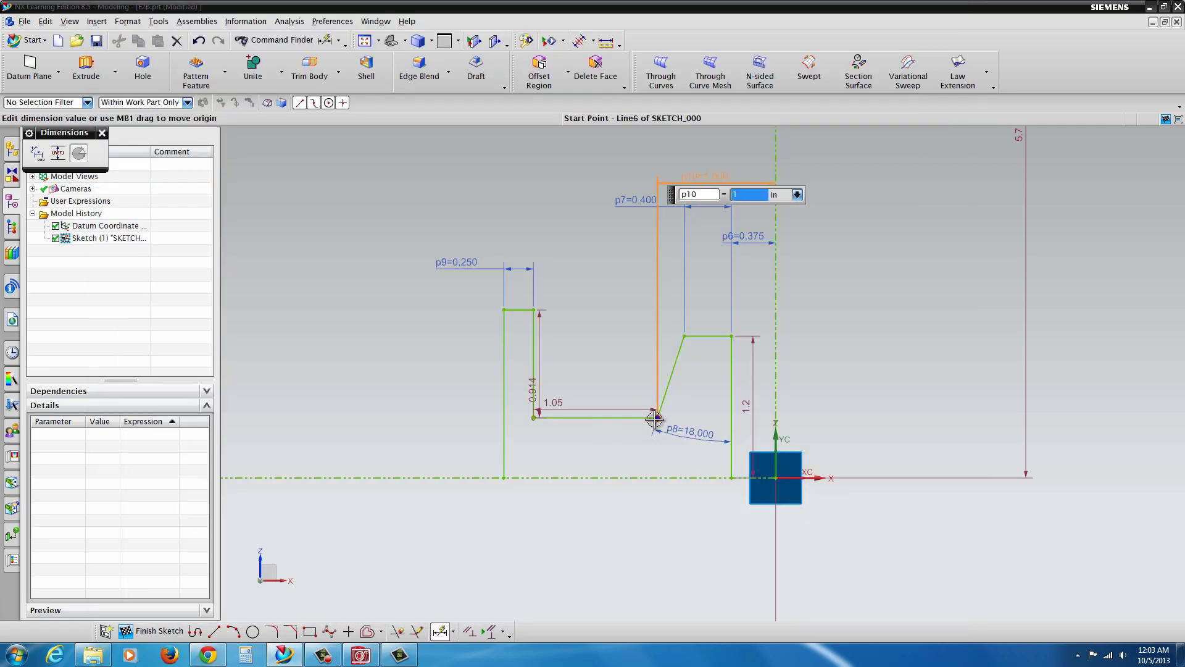
# - Mirror the seven profile curves about the horizontal datum axis
pyautogui.click(686, 319)
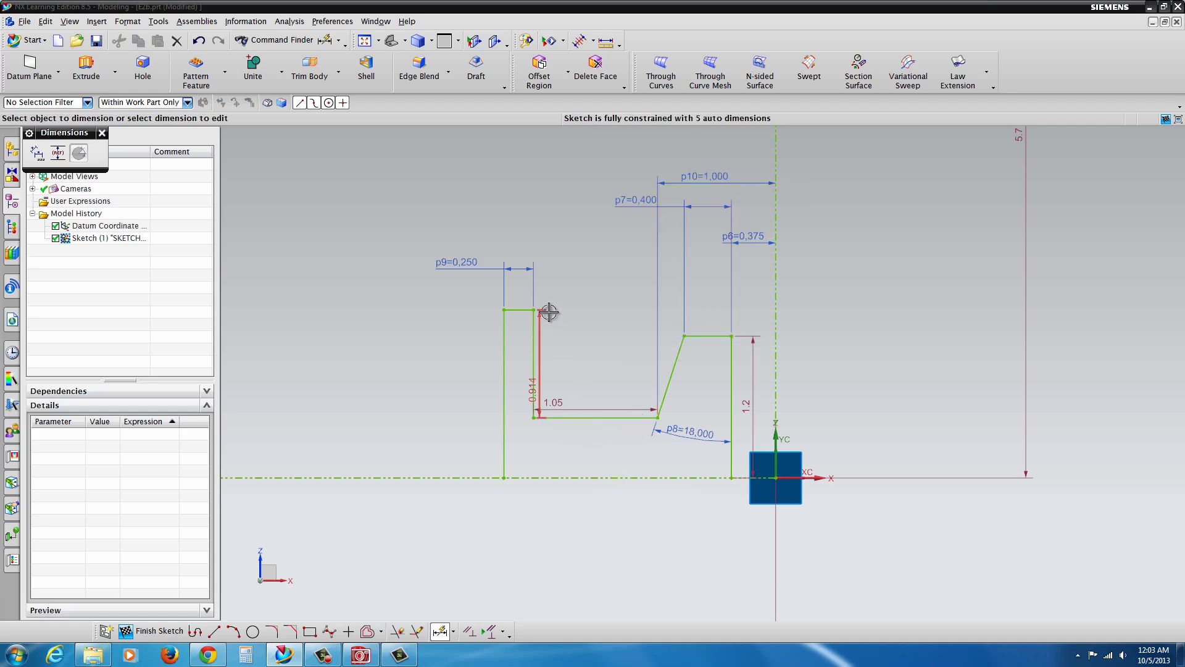
pyautogui.click(380, 634)
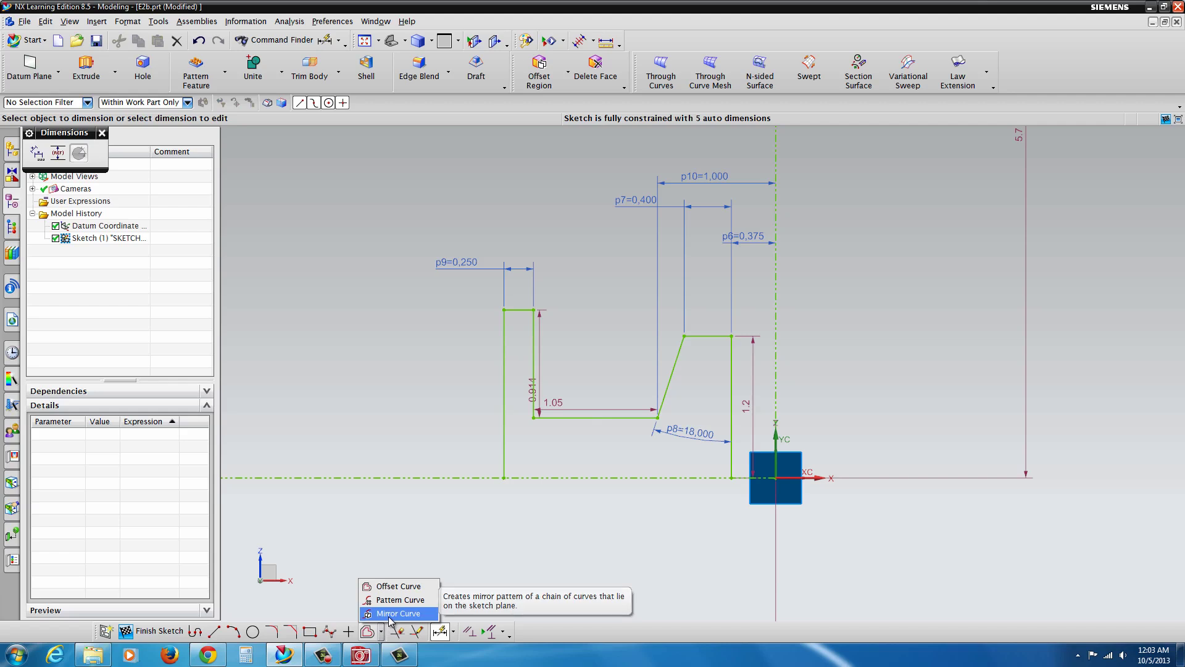
pyautogui.click(391, 614)
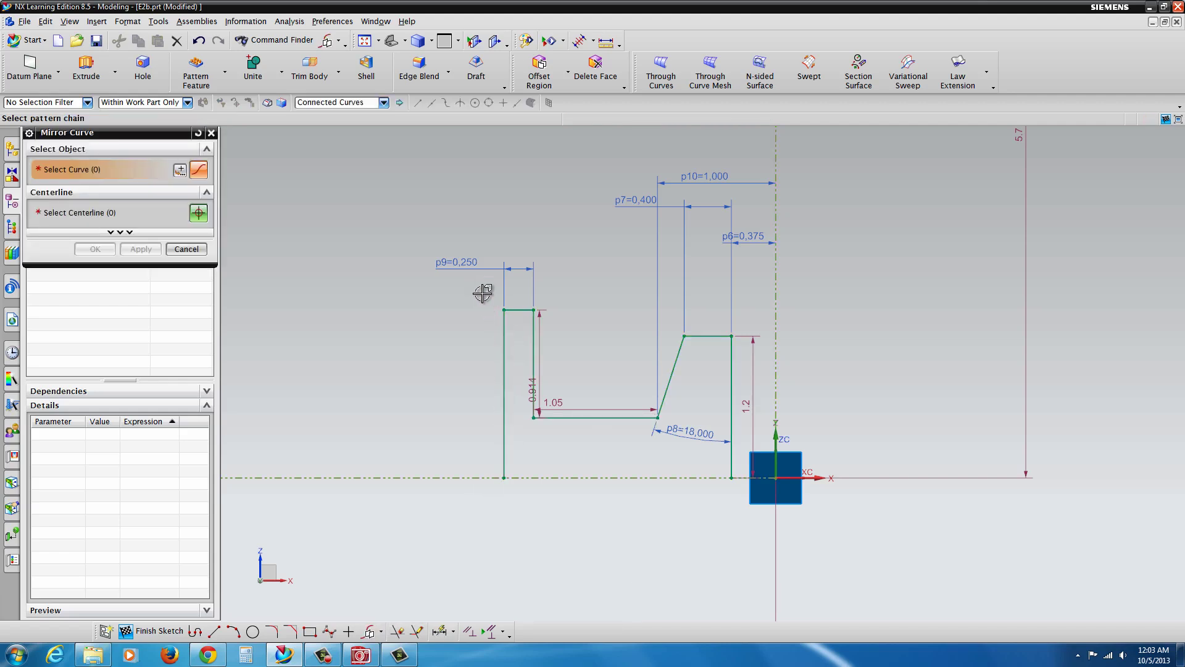
pyautogui.moveTo(483, 293); pyautogui.dragTo(747, 538)
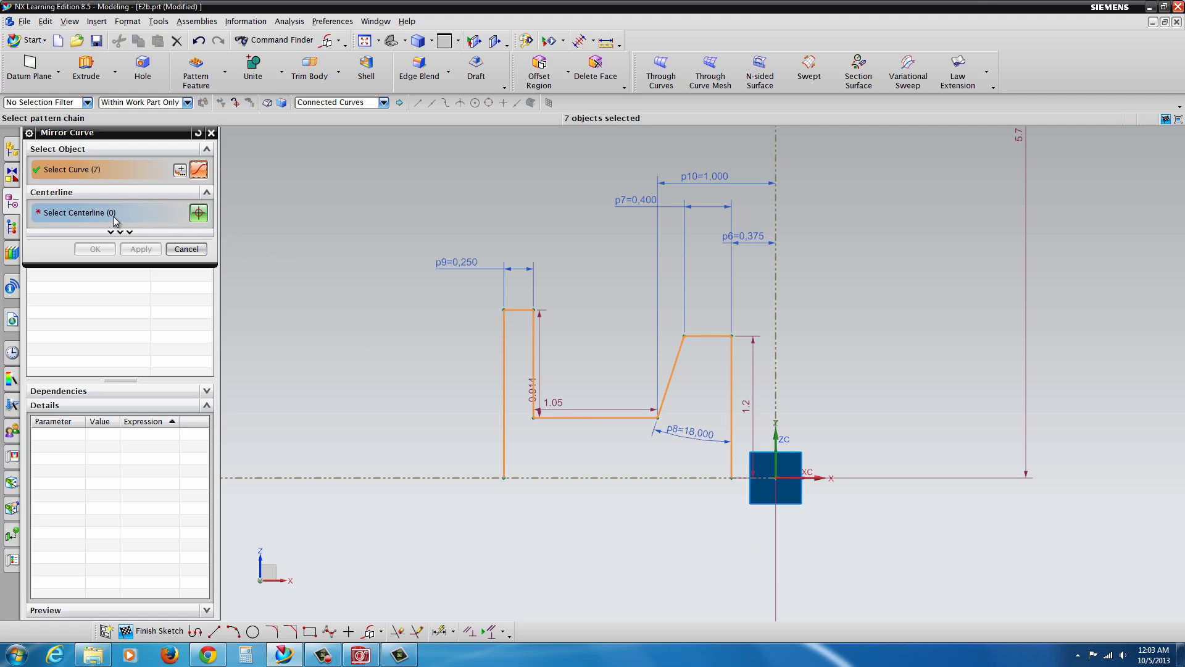
pyautogui.click(197, 216)
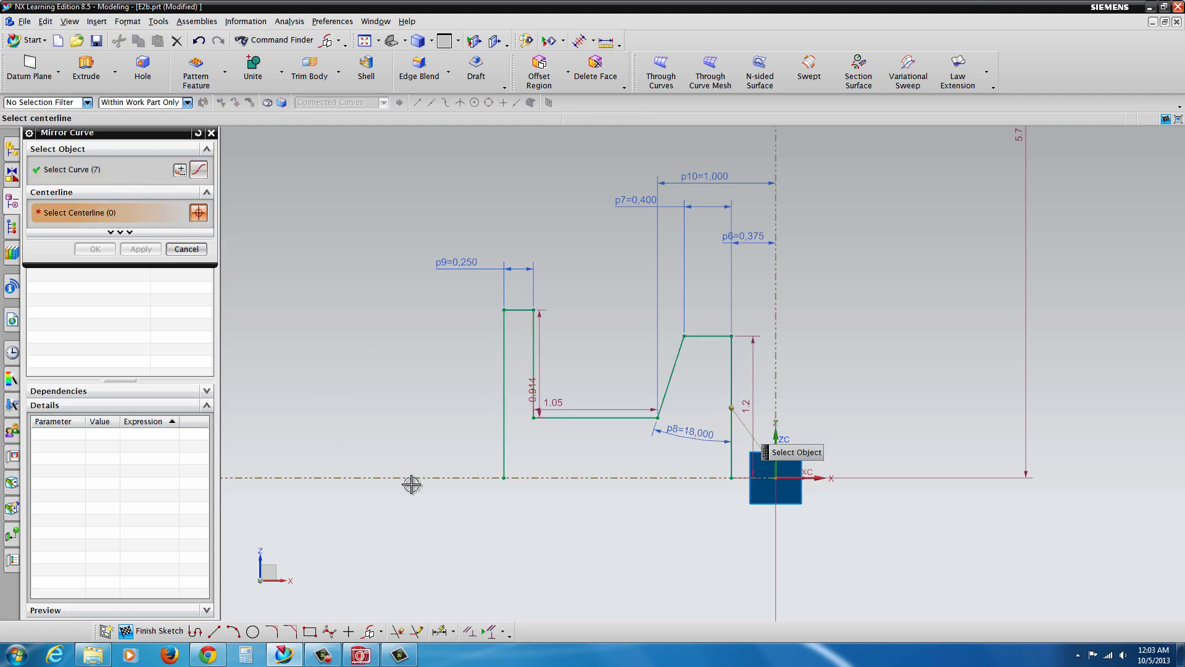
pyautogui.click(543, 478)
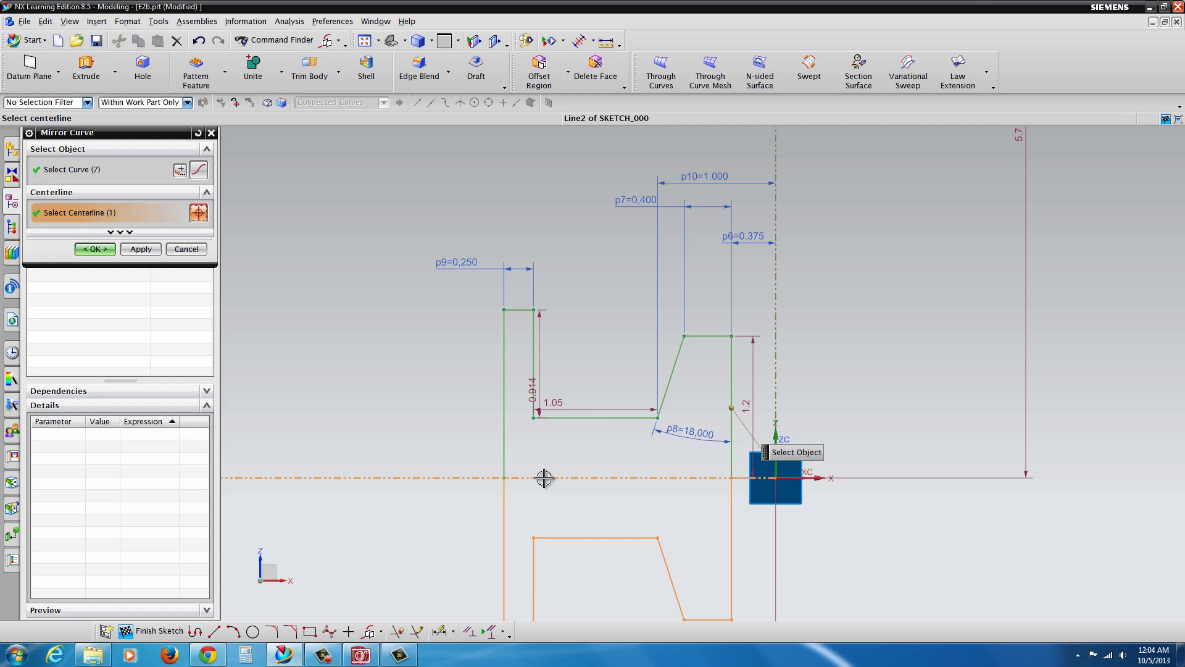
pyautogui.click(93, 249)
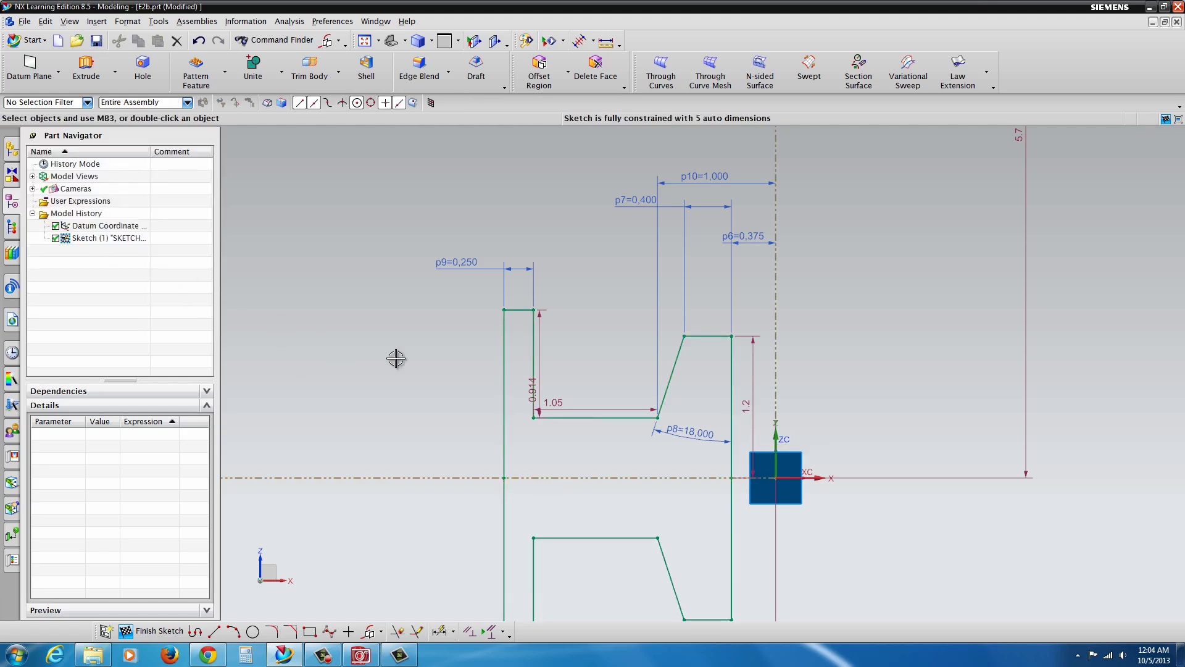
# - Dimension the inner gap to 0.250 and the left flange height to 2.000
pyautogui.scroll(-1, 396, 358)
pyautogui.scroll(1, 552, 577)
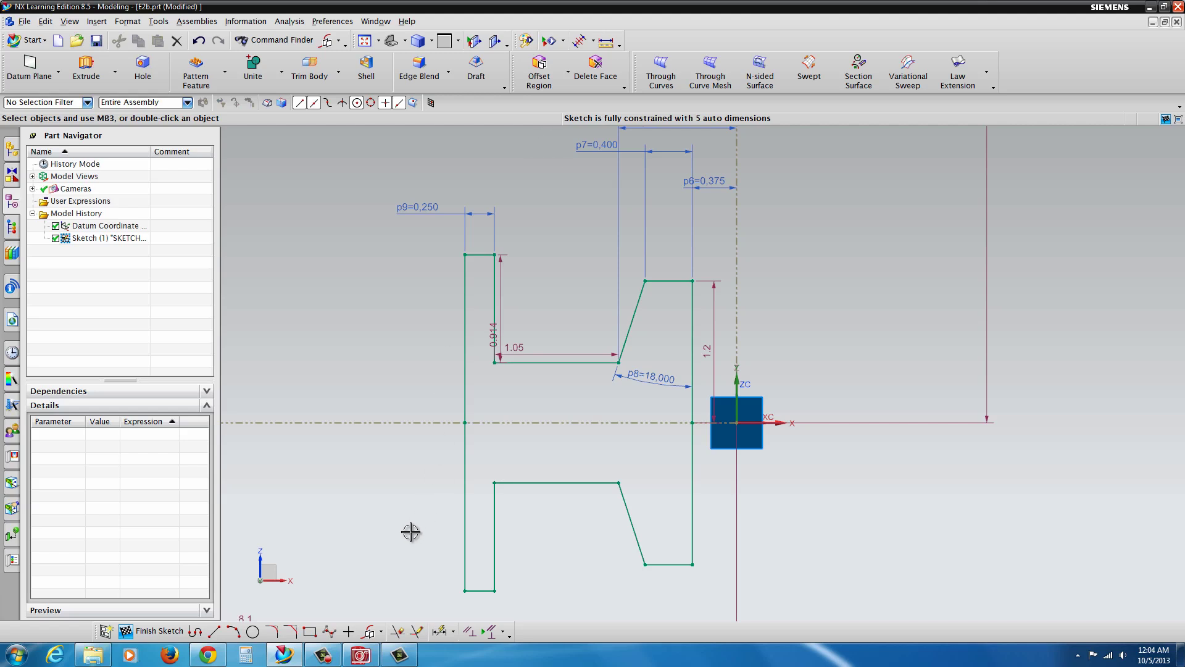
pyautogui.click(439, 631)
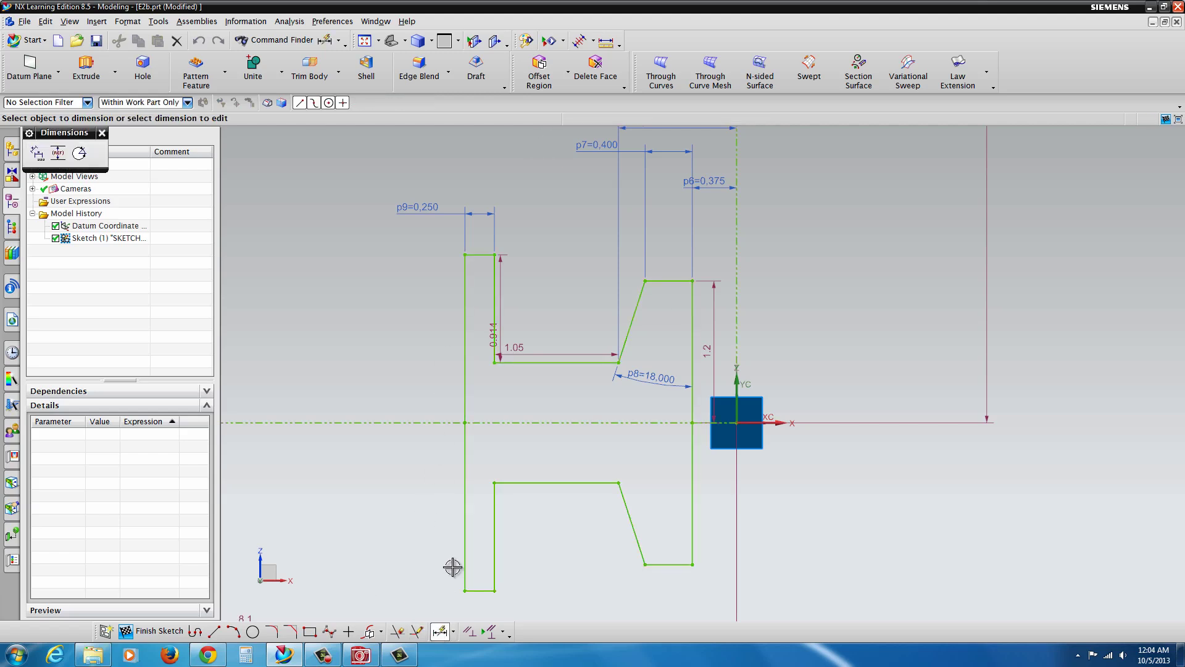
pyautogui.click(577, 482)
pyautogui.click(583, 362)
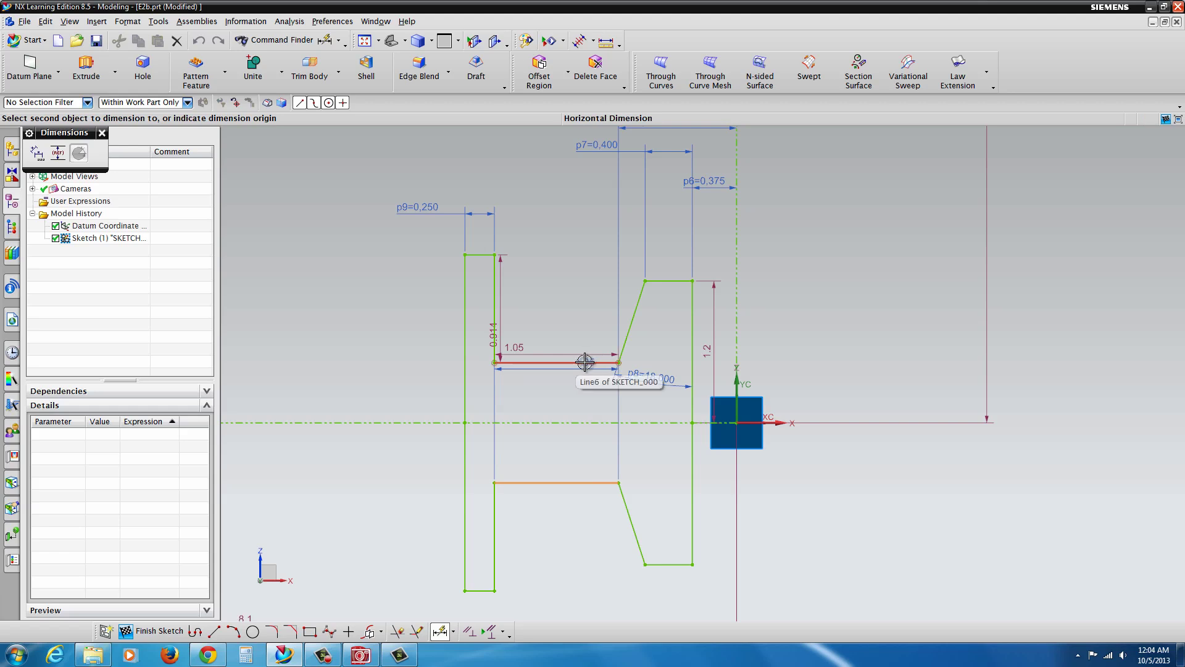
pyautogui.click(386, 437)
pyautogui.write('.25')
pyautogui.press('Return')
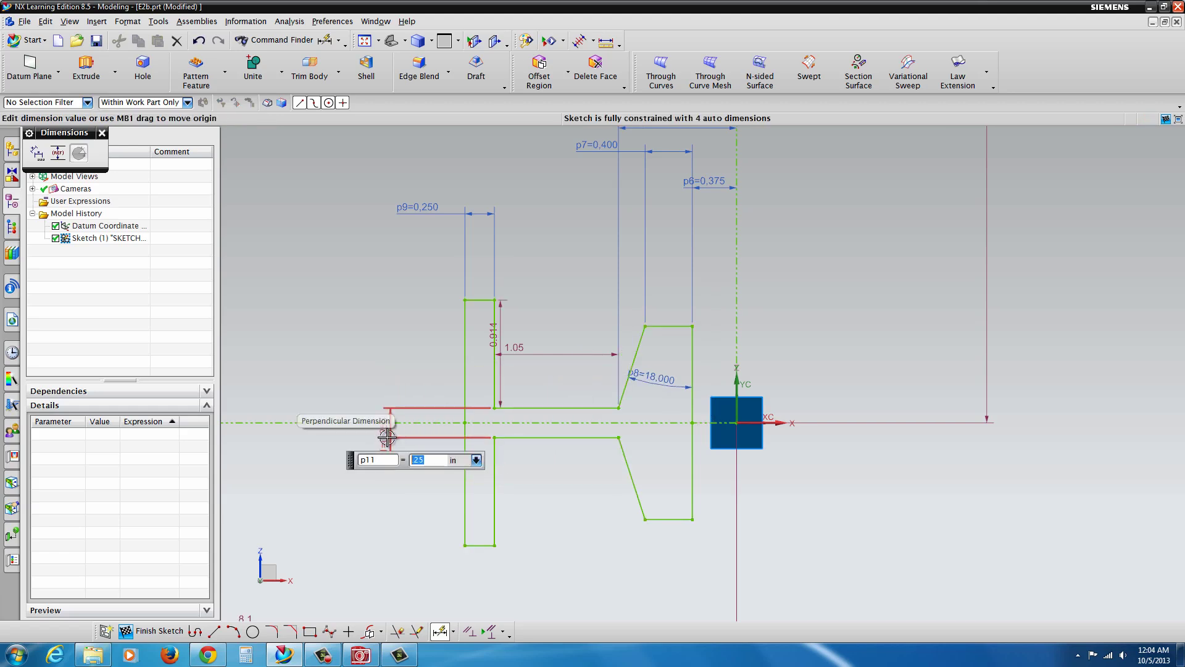
pyautogui.click(481, 546)
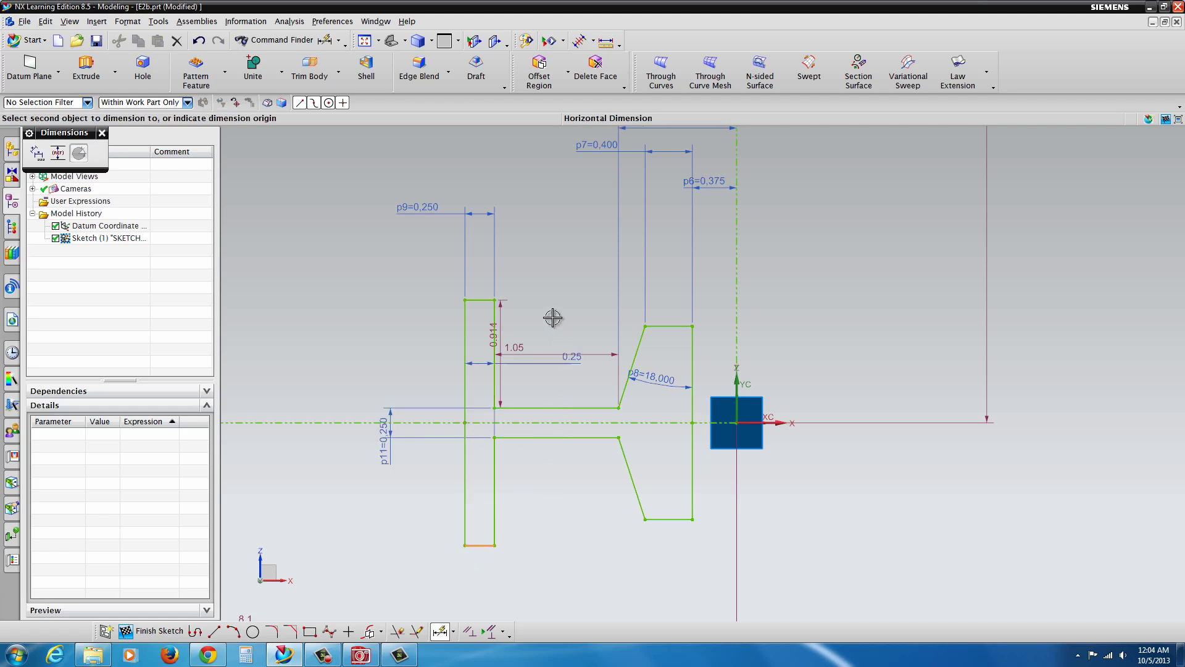
pyautogui.click(480, 300)
pyautogui.click(345, 397)
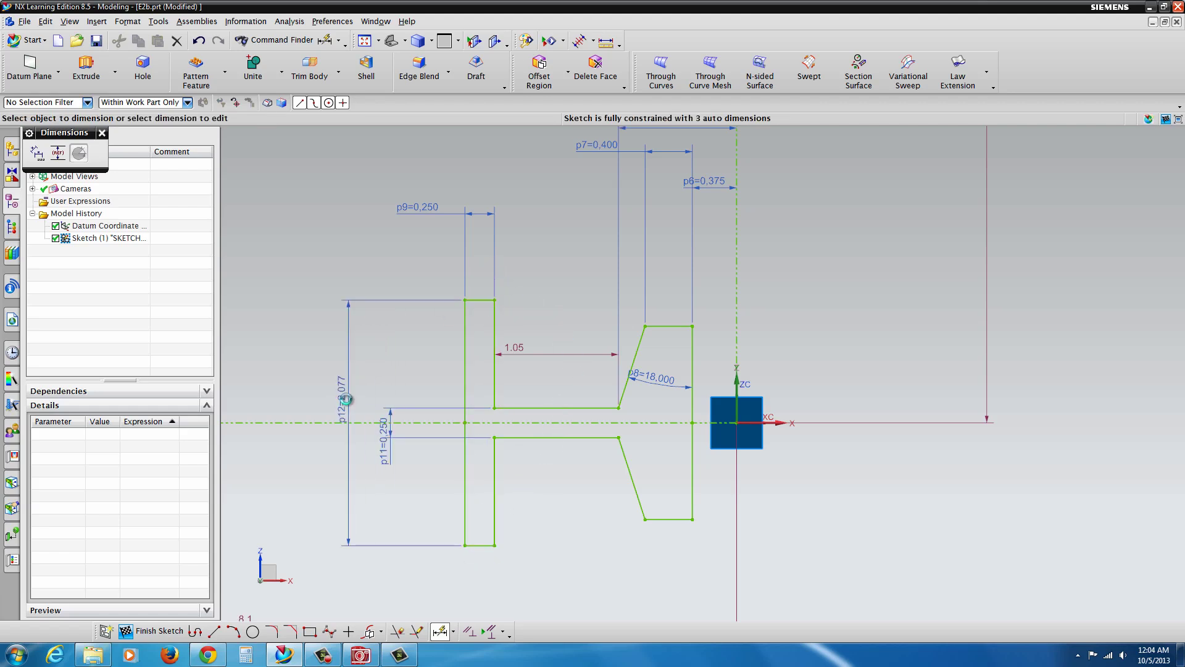
pyautogui.write('2')
pyautogui.press('Return')
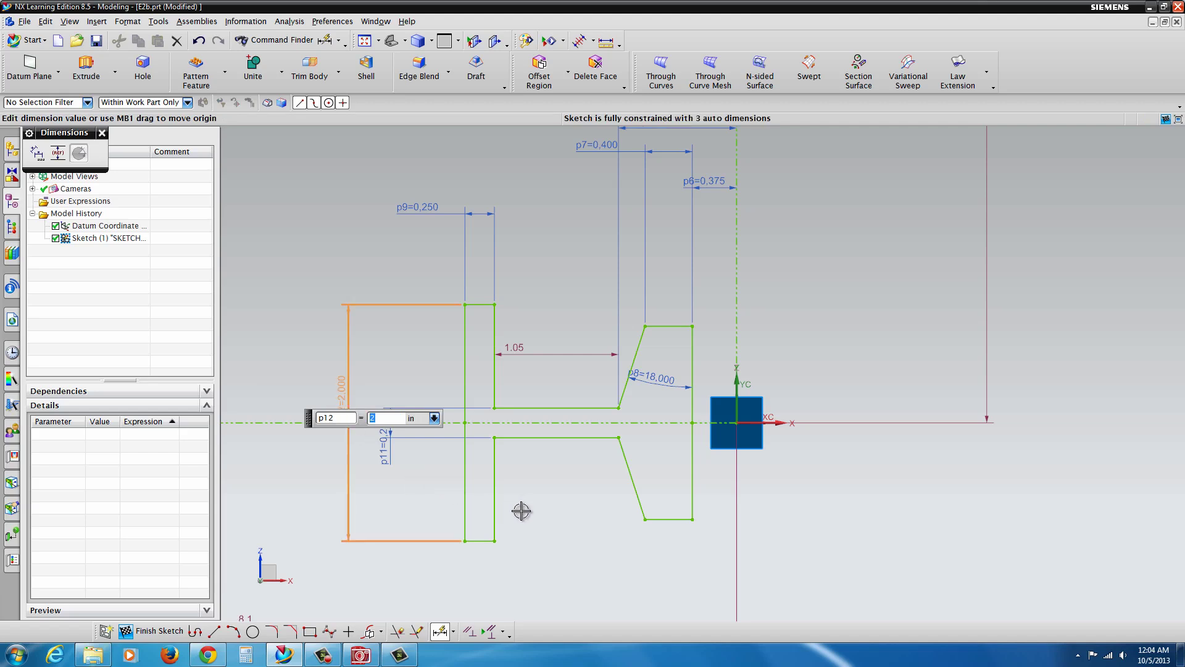
# - Set the distance from the left flange to the vertical axis to 2.500
pyautogui.click(467, 347)
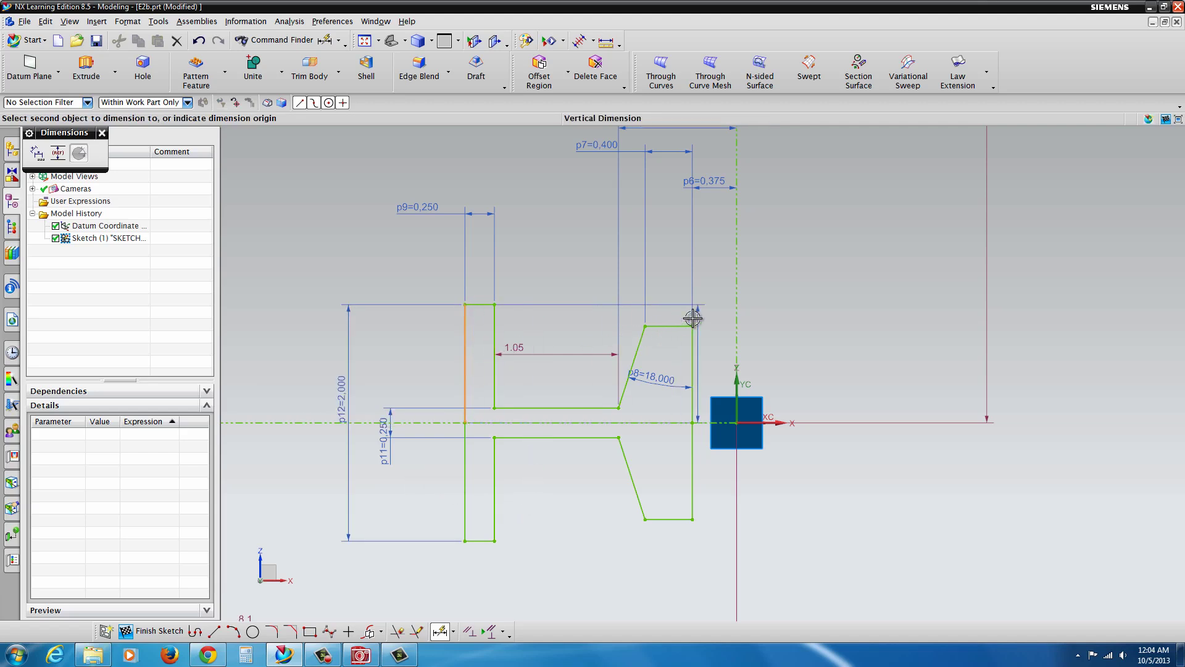
pyautogui.click(734, 315)
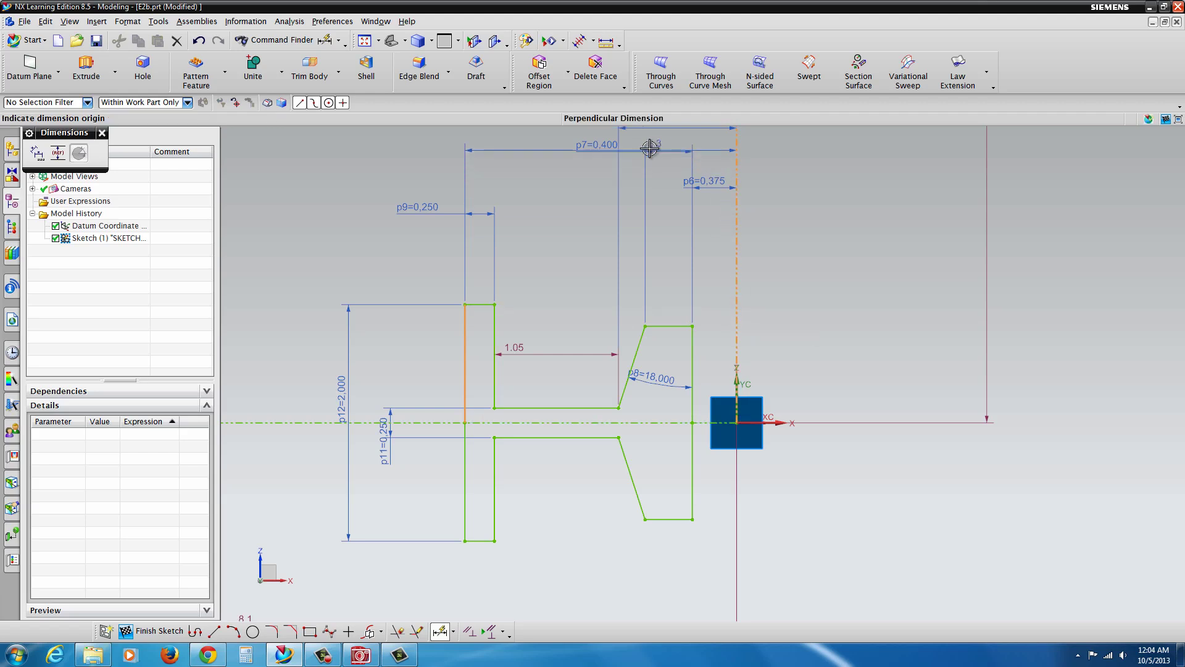
pyautogui.scroll(-2, 629, 265)
pyautogui.click(621, 166)
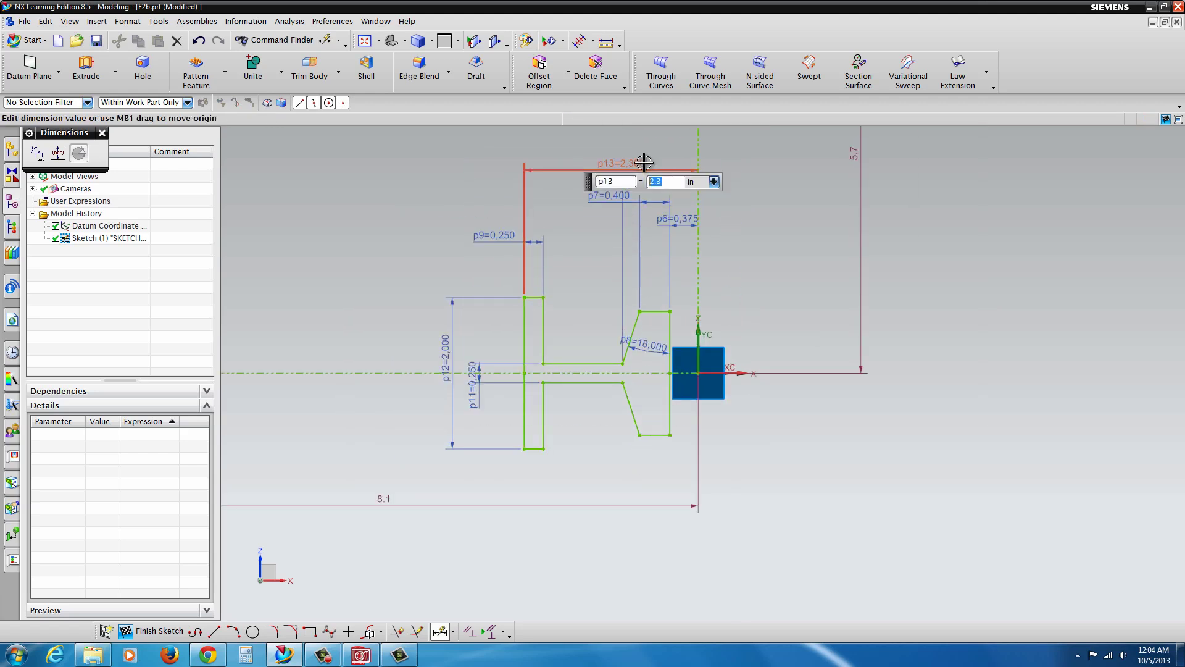
pyautogui.write('2.5')
pyautogui.press('Return')
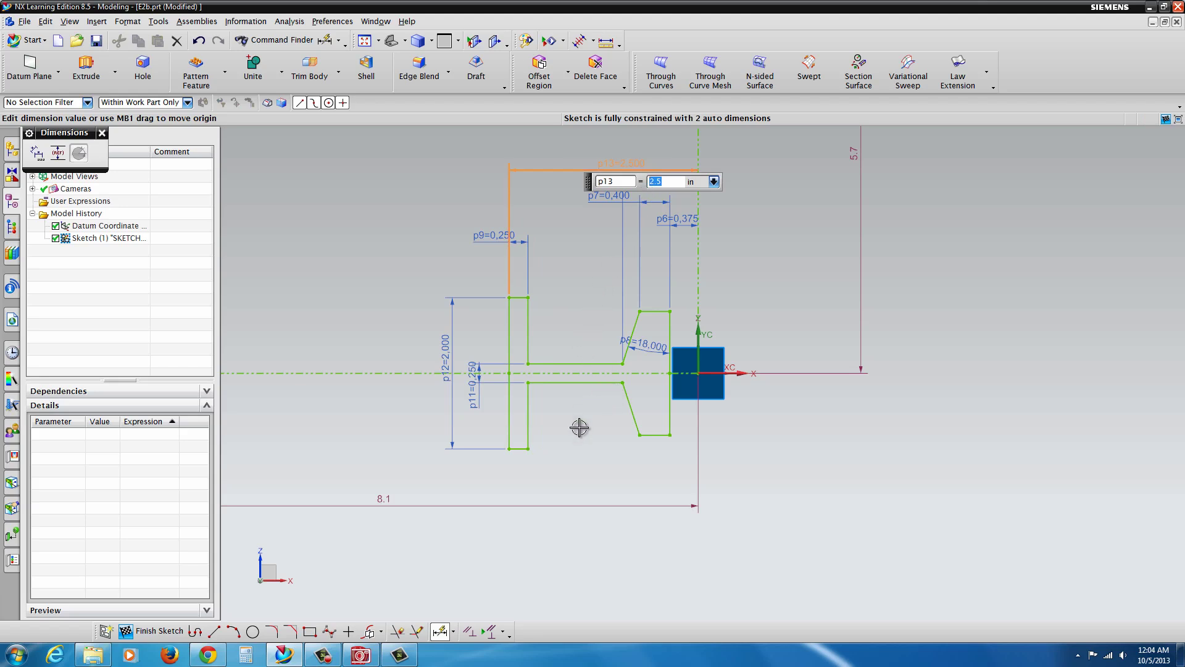
pyautogui.click(281, 229)
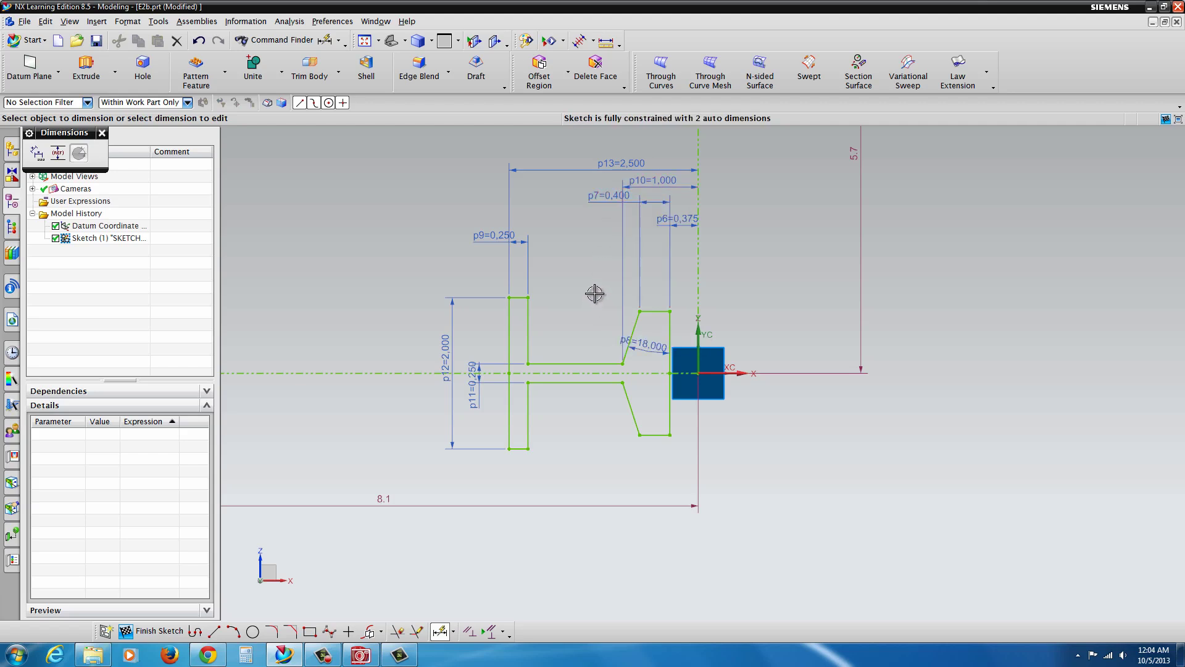
# - Start a Revolve with its axis defined by two points: the origin and the vertical axis top
pyautogui.click(115, 74)
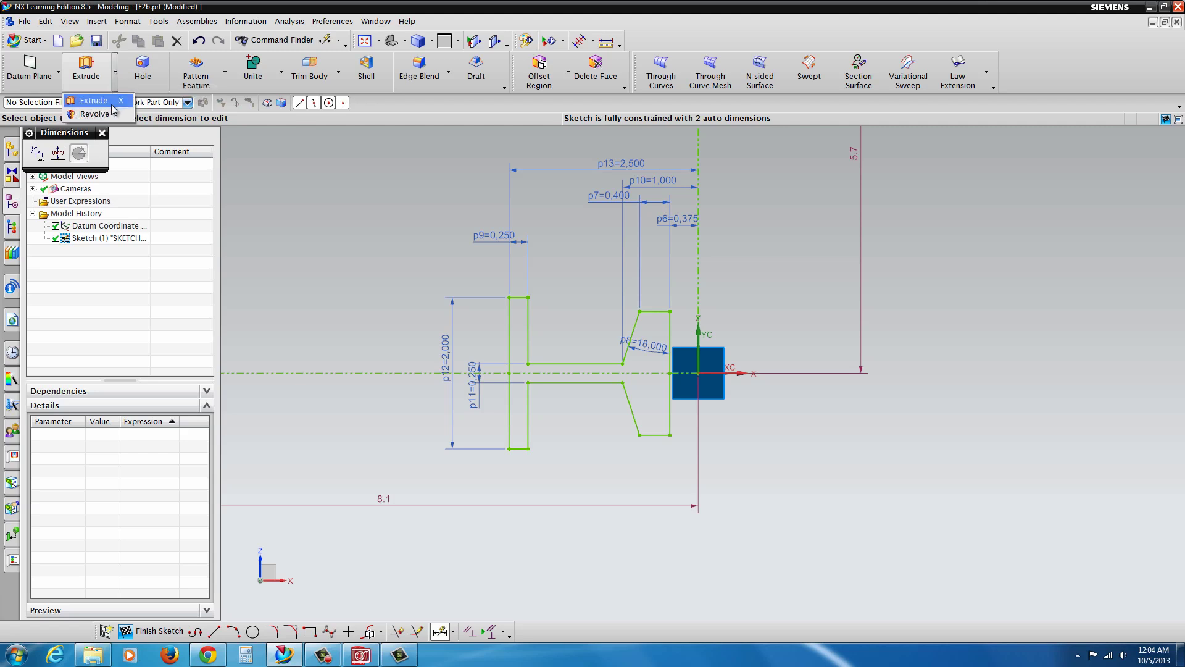
pyautogui.click(104, 115)
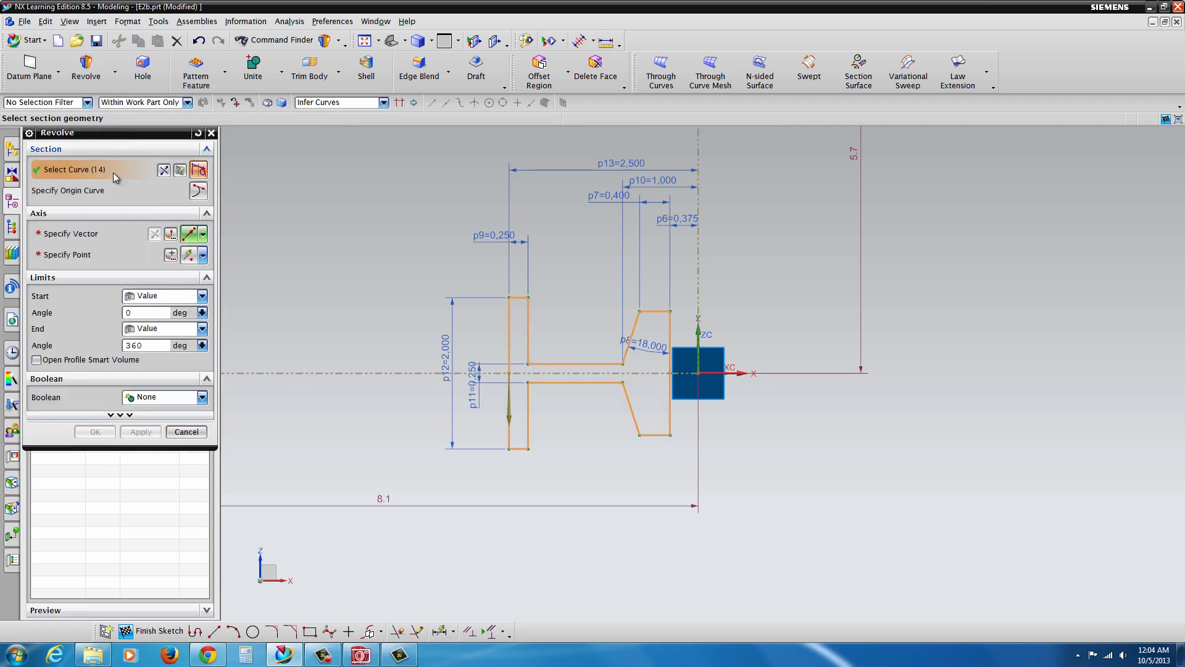
pyautogui.click(203, 234)
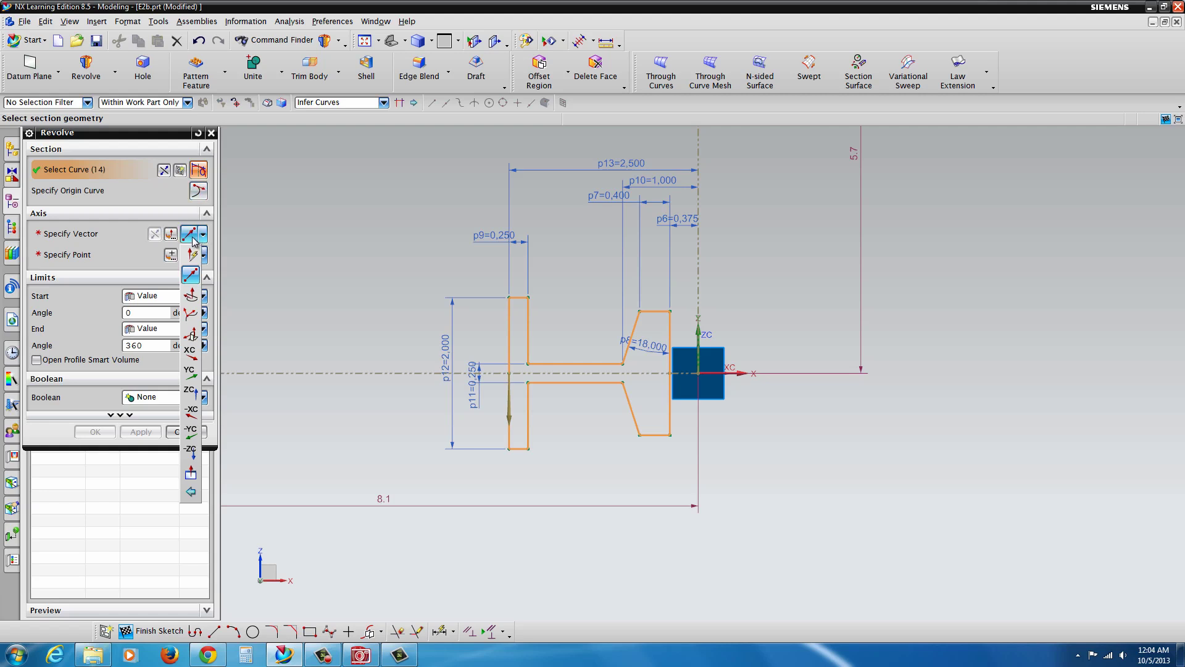
pyautogui.click(191, 275)
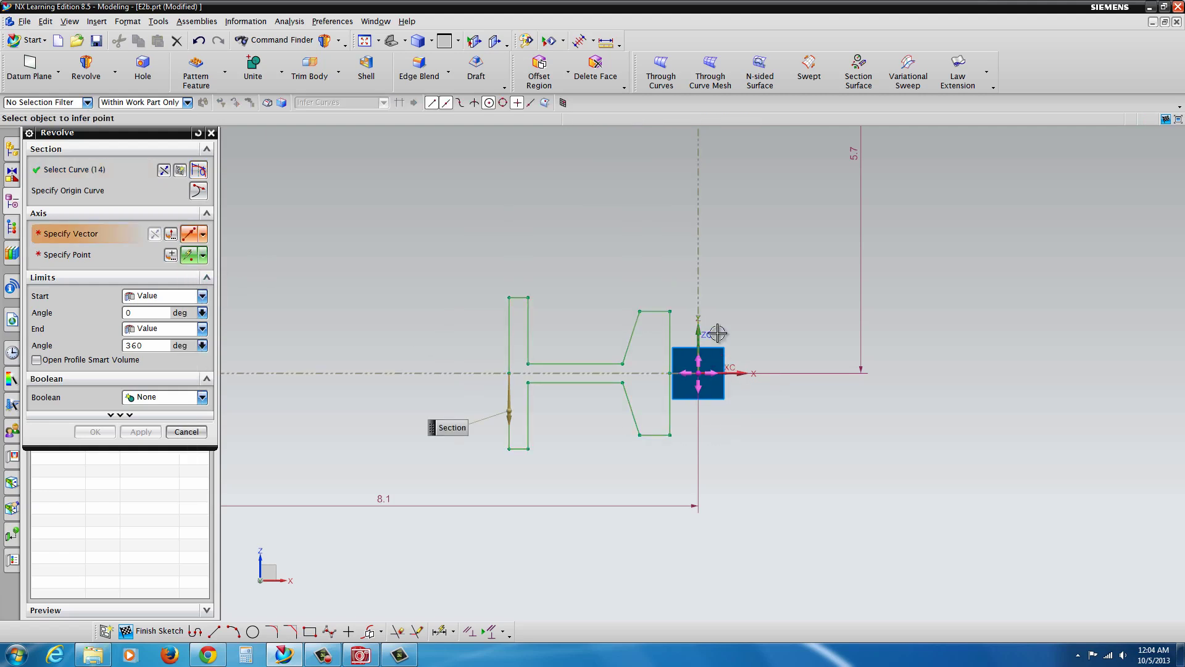
pyautogui.click(699, 213)
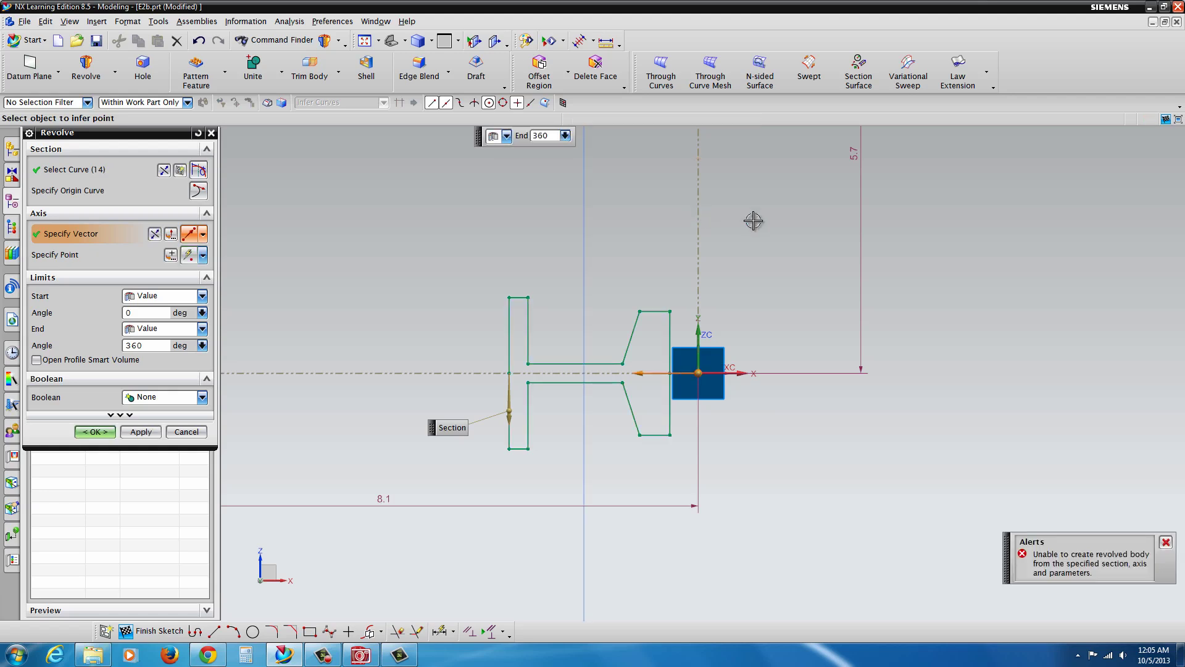
pyautogui.click(1165, 543)
pyautogui.scroll(-3, 710, 383)
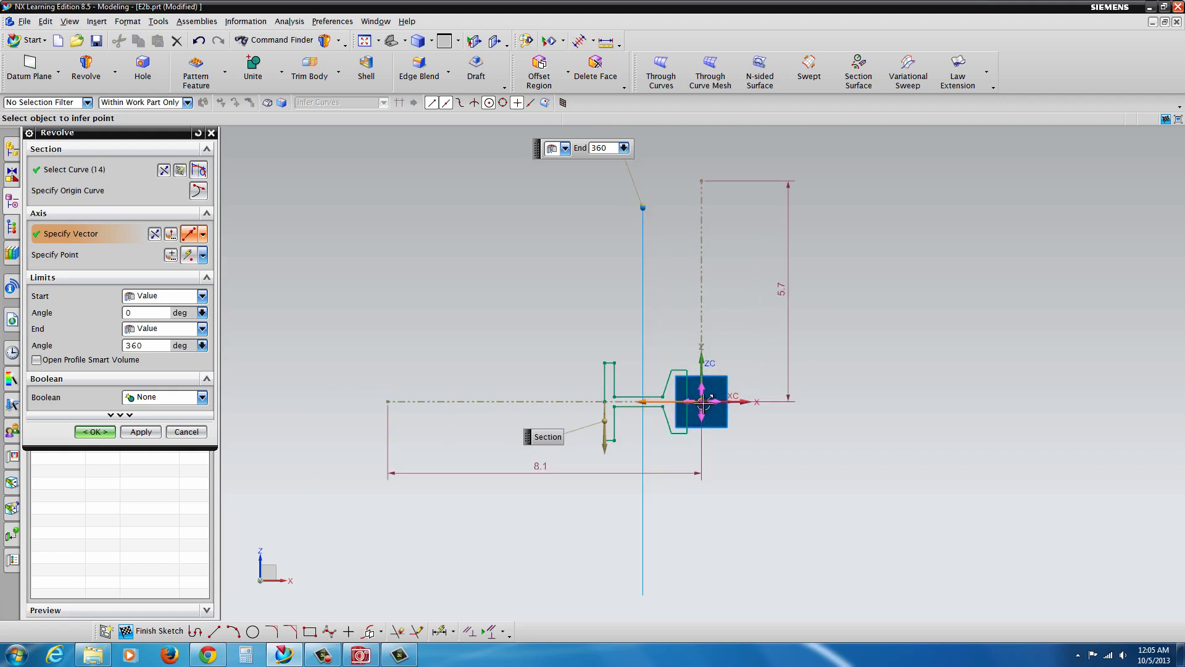
pyautogui.click(198, 170)
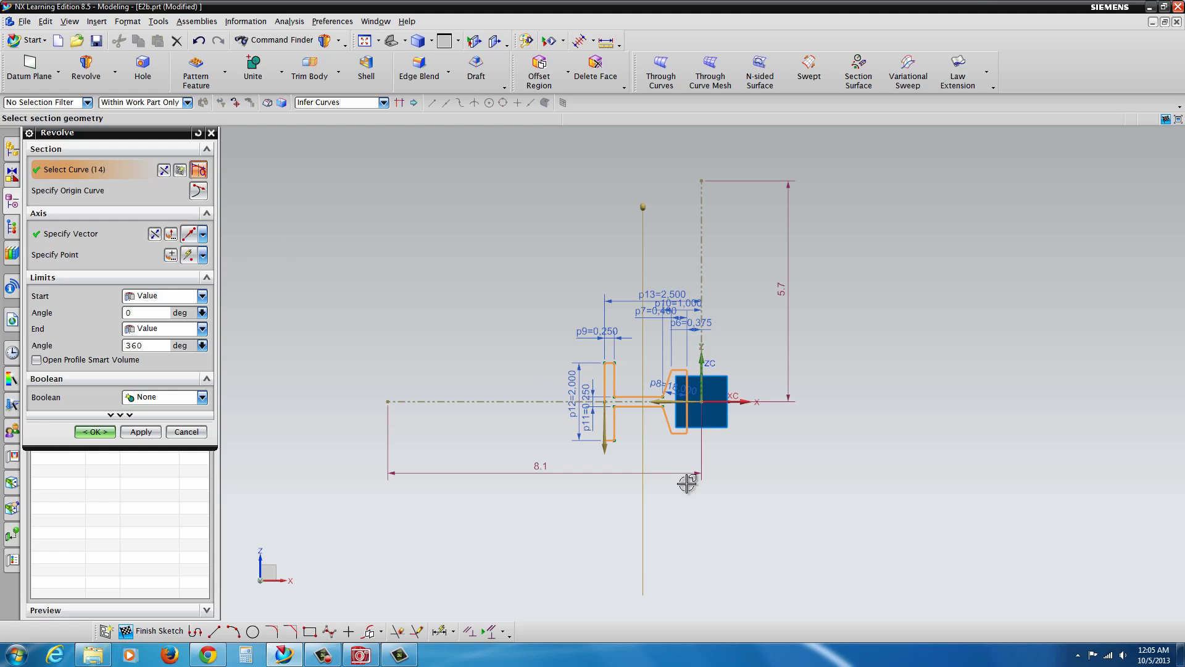
pyautogui.click(194, 236)
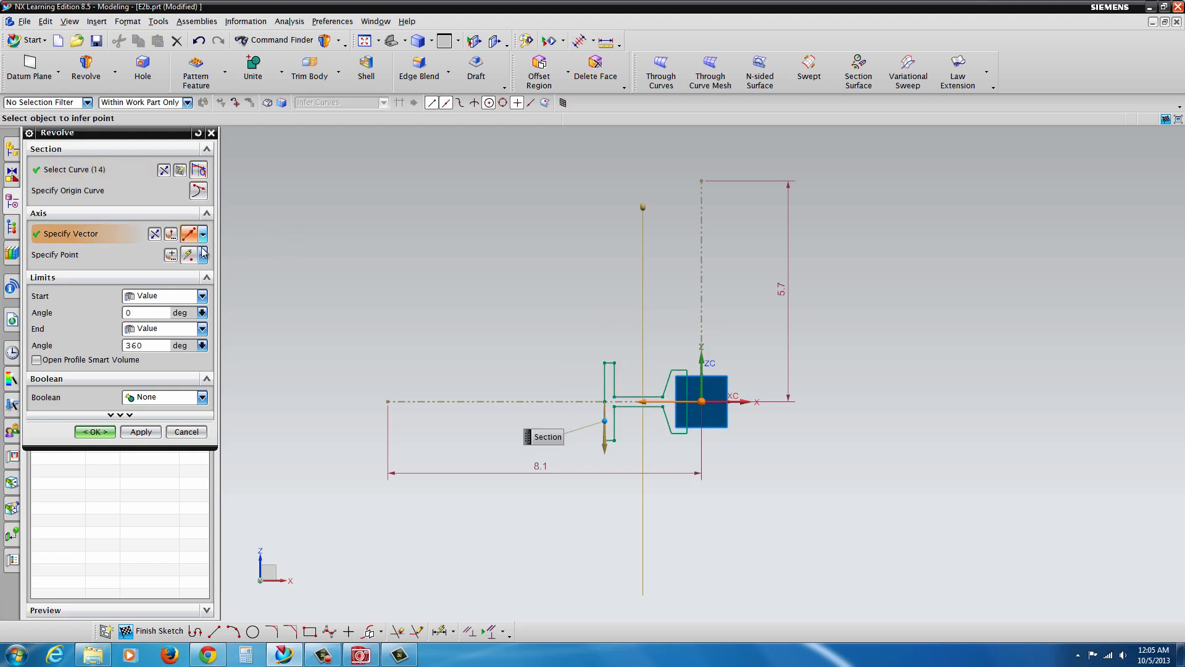
pyautogui.click(703, 401)
pyautogui.click(702, 181)
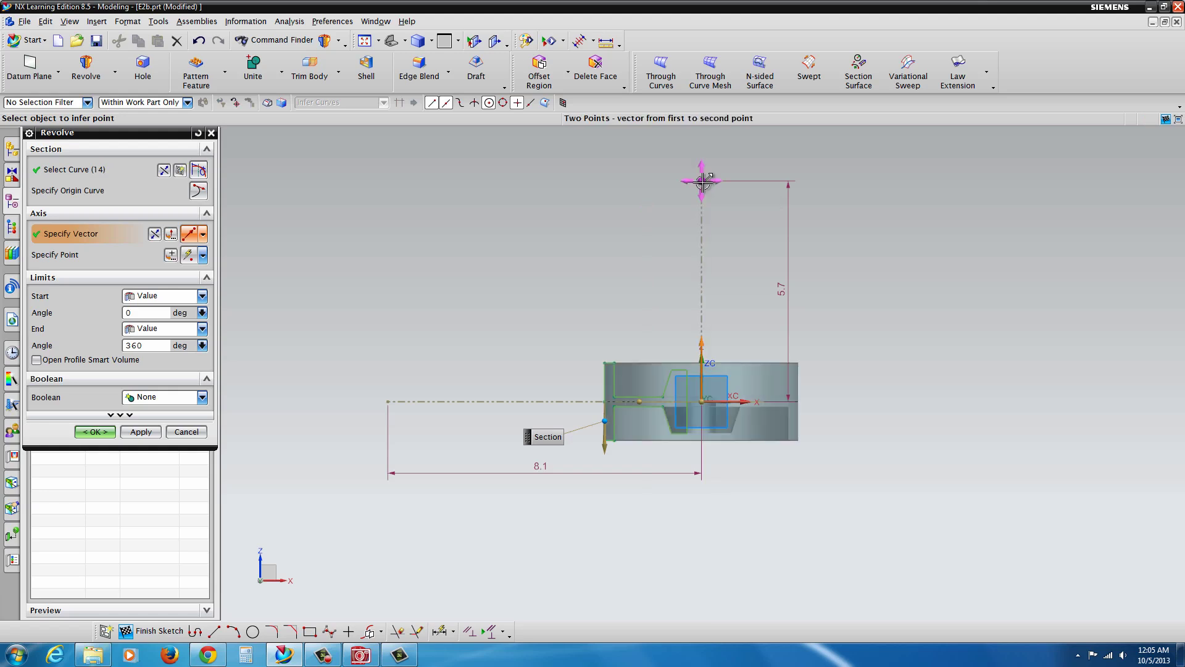
# - Keep the end angle at 360° after previewing 180°, and create the revolved wheel solid
pyautogui.moveTo(709, 384); pyautogui.dragTo(591, 443, button='middle')
pyautogui.scroll(3, 698, 429)
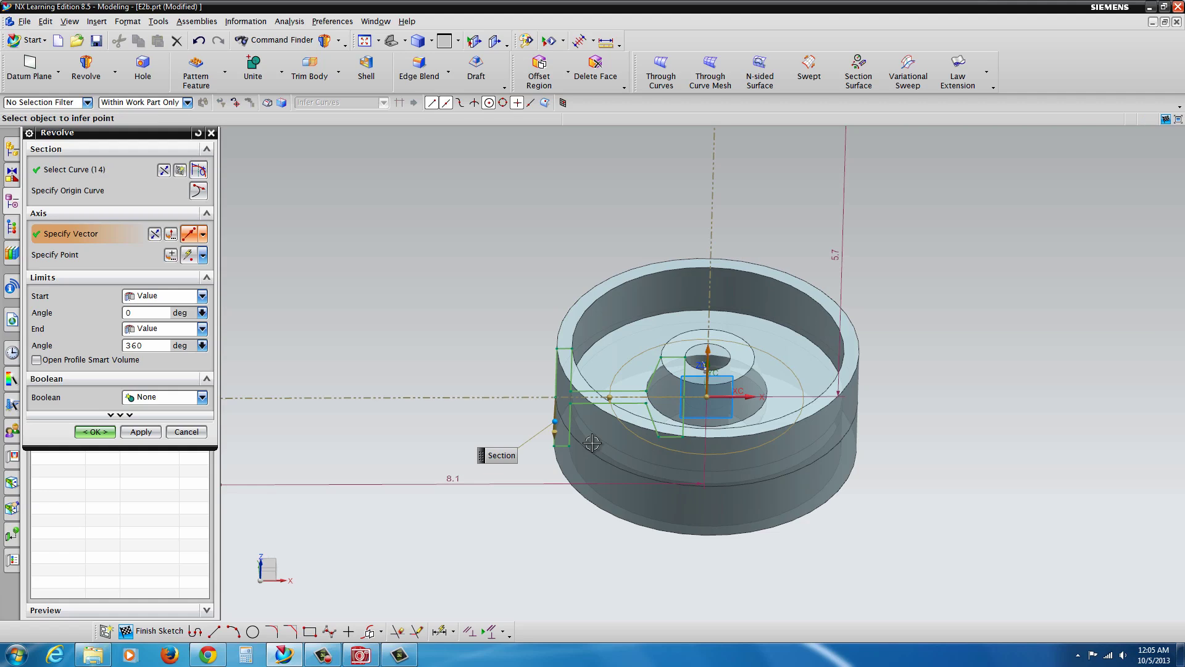
pyautogui.scroll(2, 624, 344)
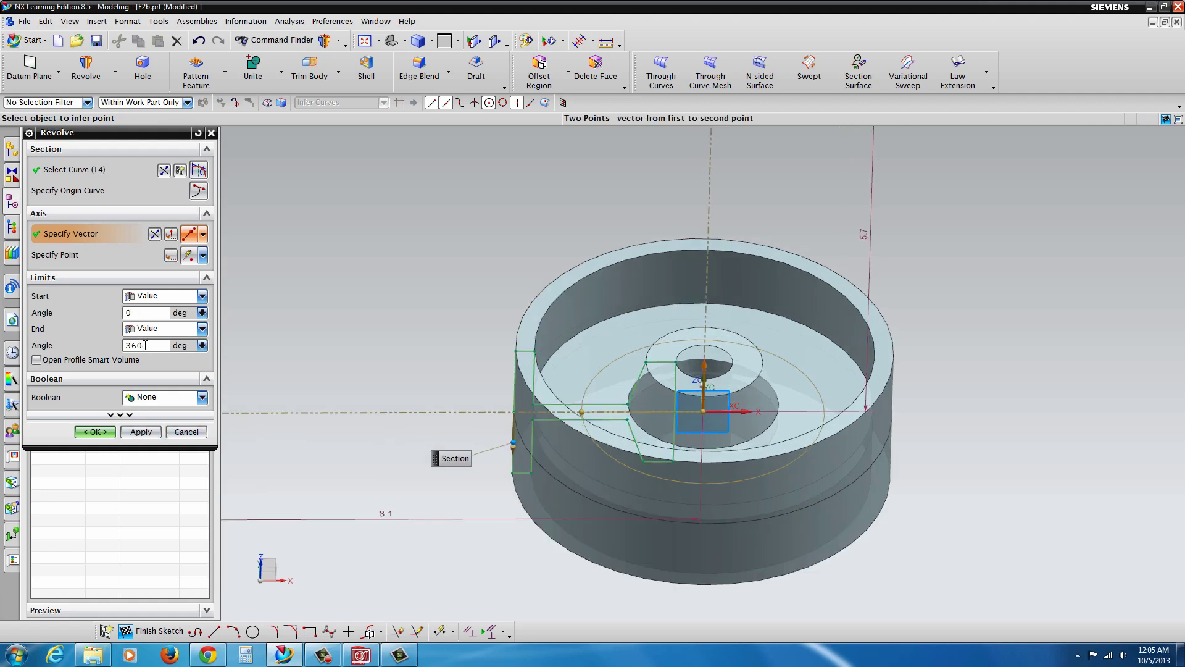
pyautogui.doubleClick(145, 345)
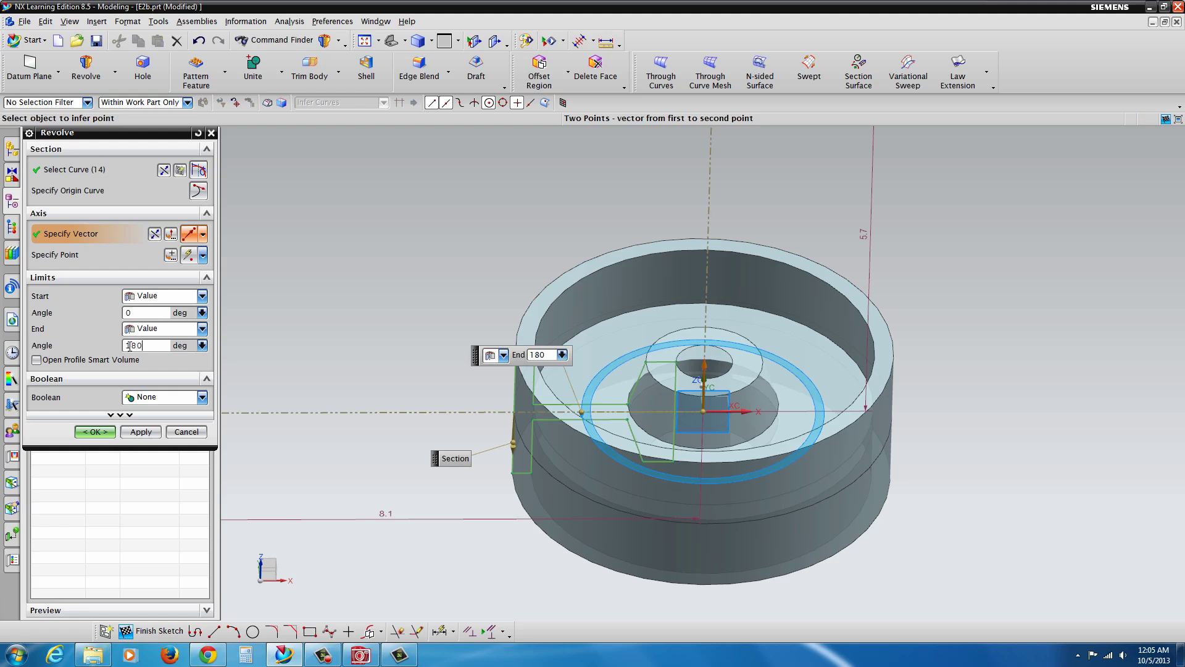
pyautogui.press('Return')
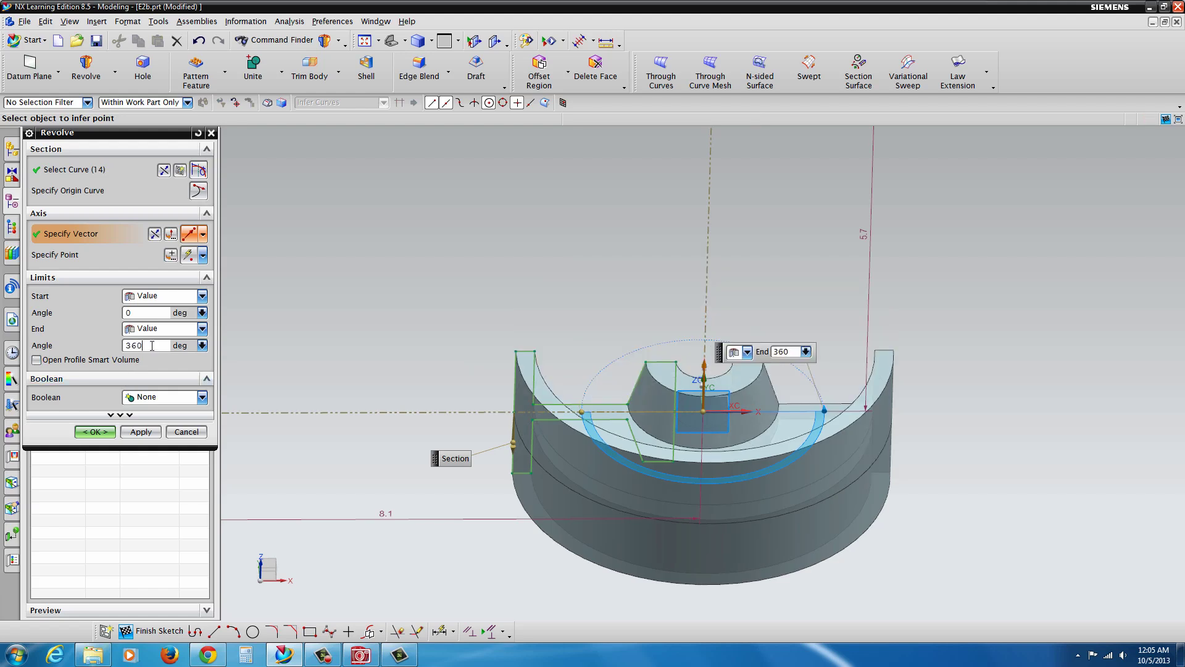
pyautogui.write('360')
pyautogui.press('Return')
pyautogui.click(95, 431)
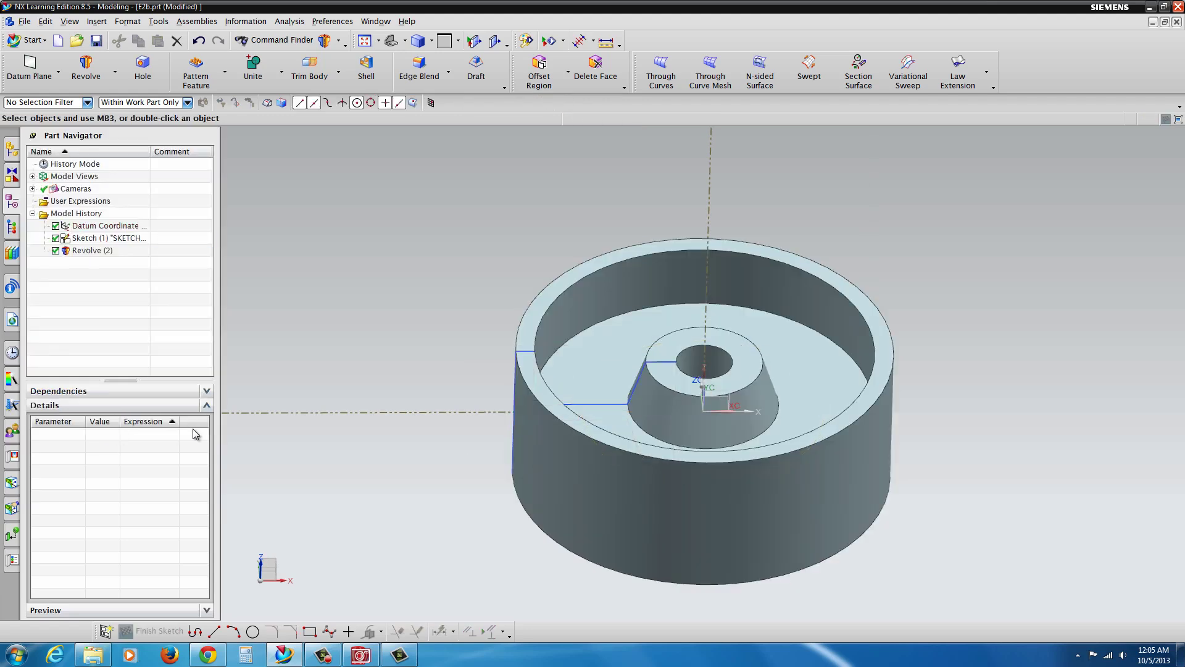
# - Hide the sketch curves and open Edge Blend with its default 0.1 in radius
pyautogui.moveTo(493, 366)
pyautogui.mouseDown(button='middle')
pyautogui.moveTo(537, 415)
pyautogui.moveTo(596, 383)
pyautogui.mouseUp(button='middle')
pyautogui.click(595, 384)
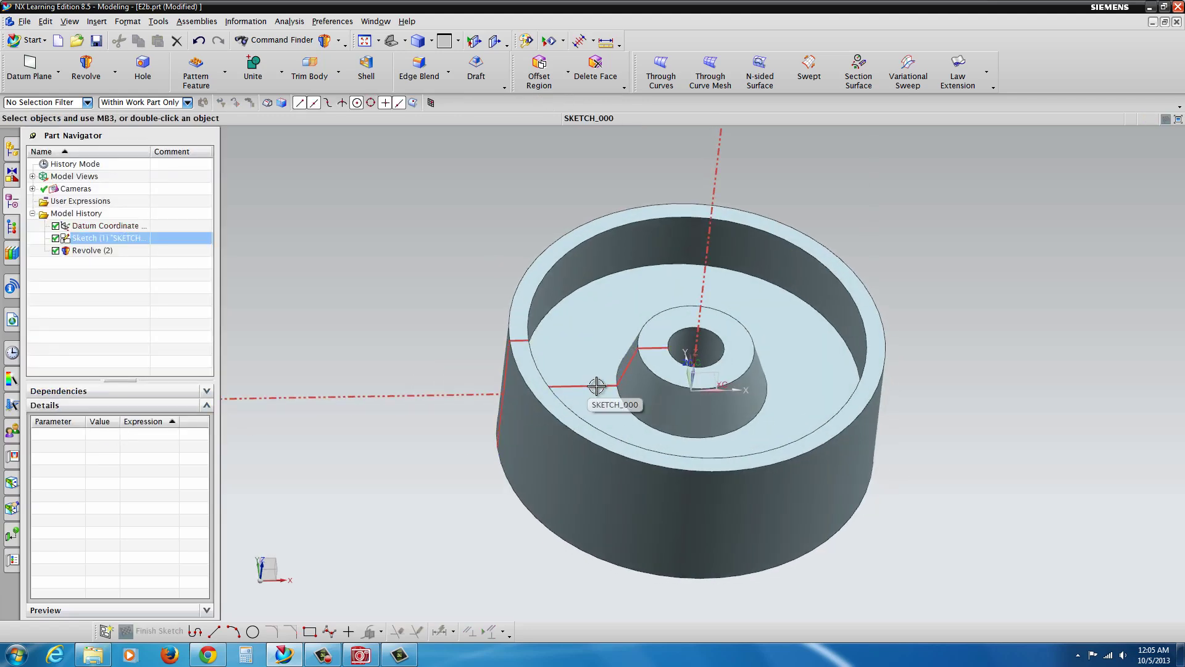
pyautogui.rightClick(596, 386)
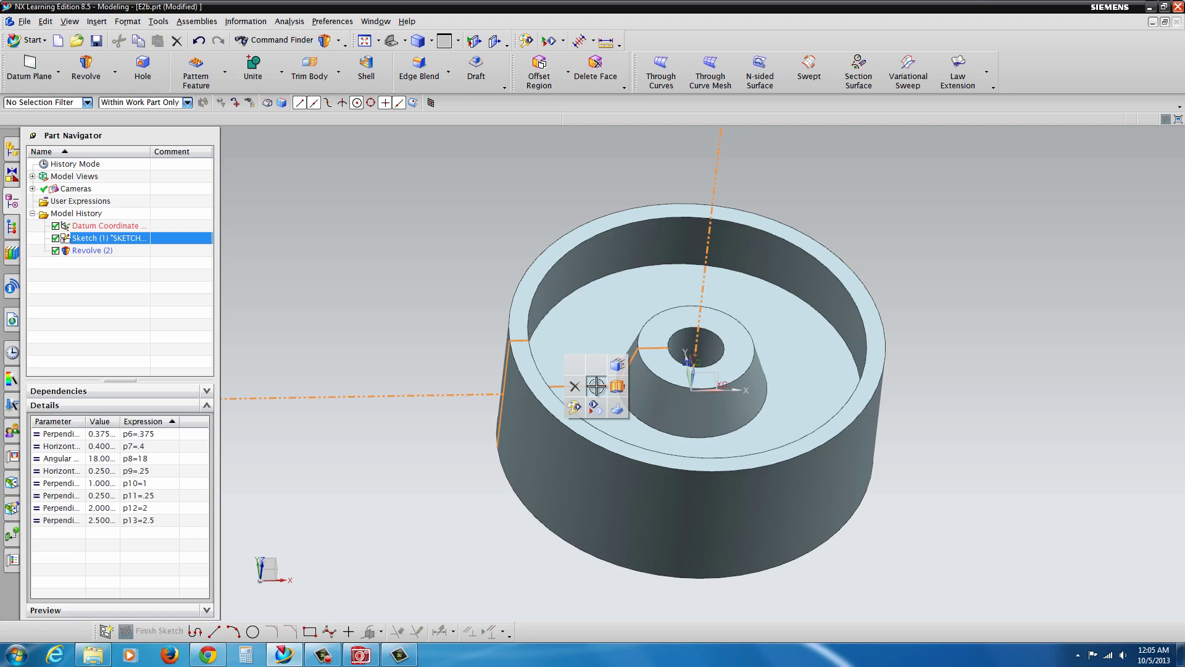
pyautogui.click(596, 407)
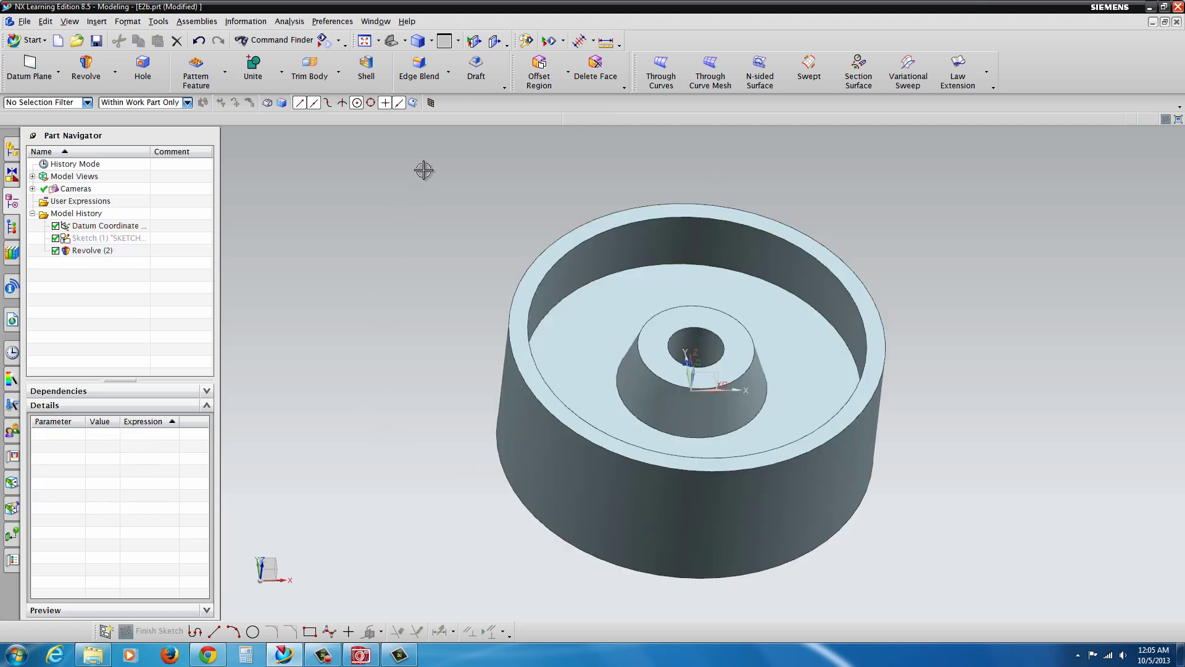
pyautogui.click(425, 76)
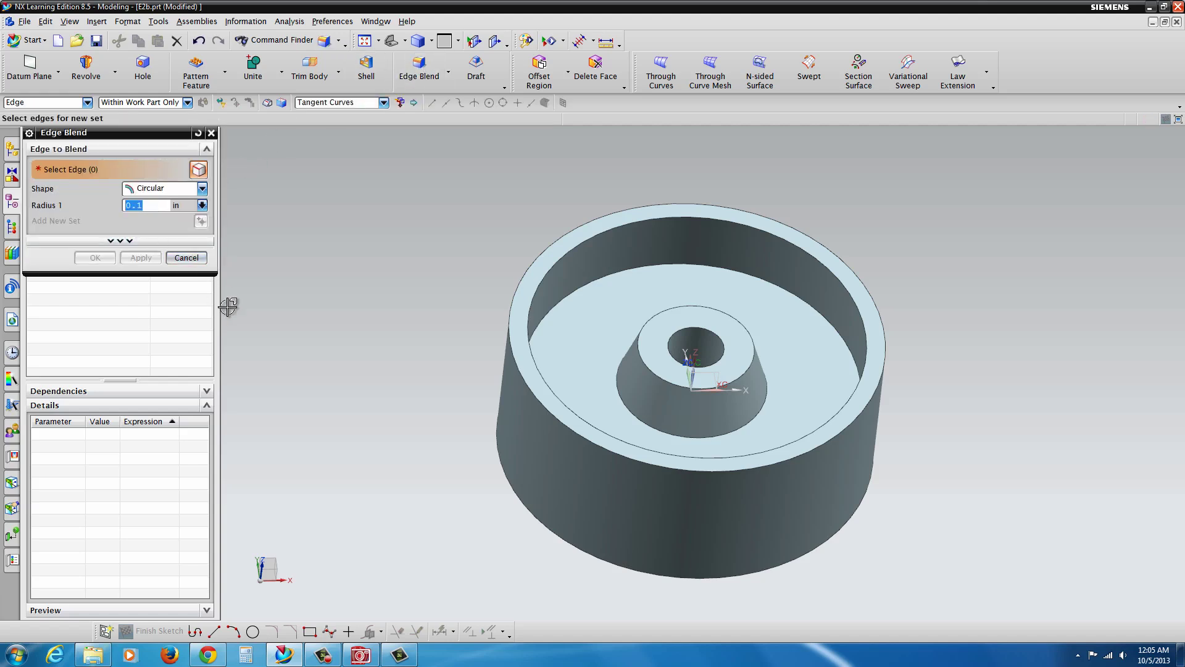
# - Blend the four top and bottom rim edges with a 0.1 in radius
pyautogui.click(528, 378)
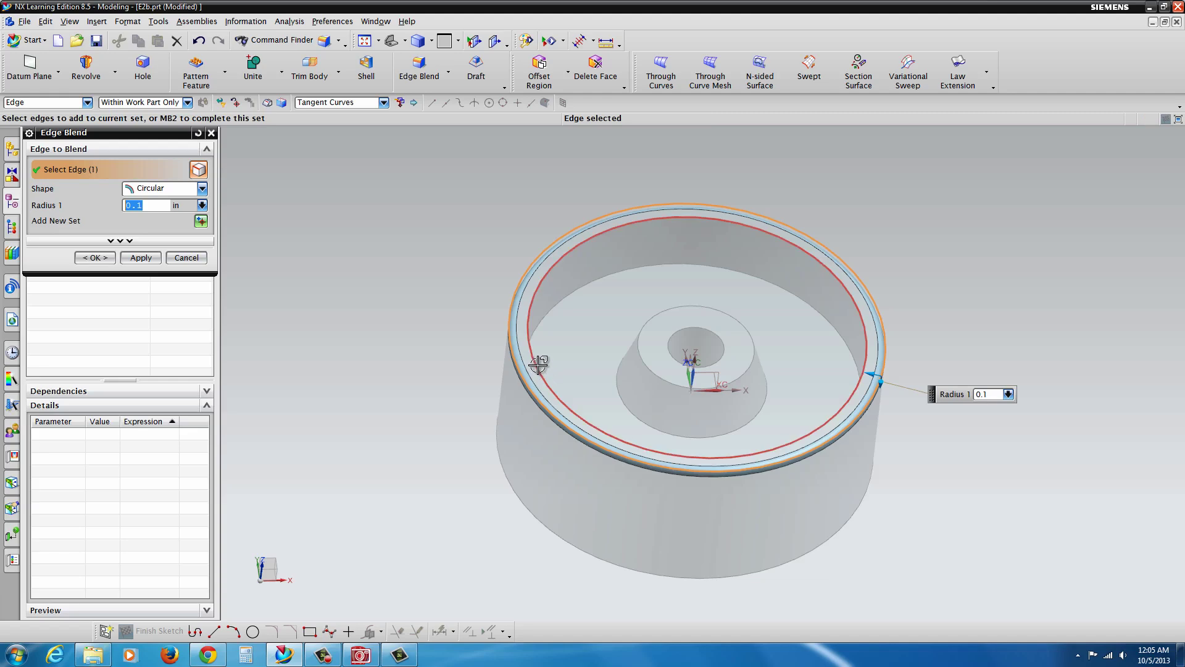
pyautogui.click(537, 364)
pyautogui.click(509, 485)
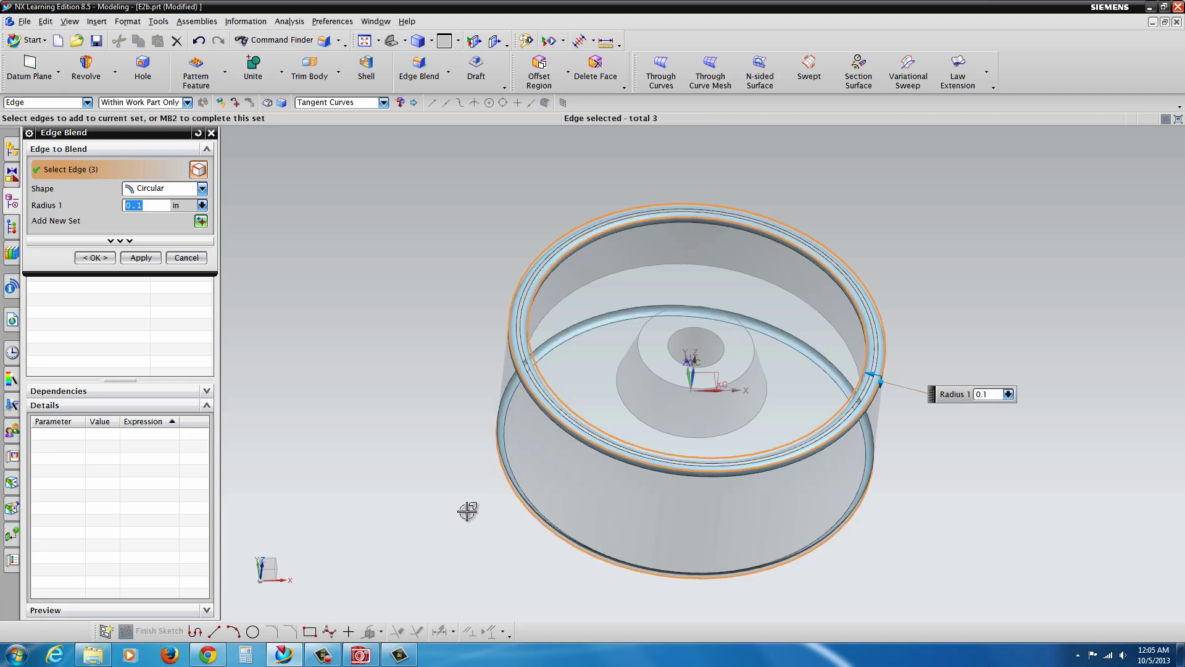
pyautogui.moveTo(468, 511); pyautogui.dragTo(503, 439, button='middle')
pyautogui.click(529, 469)
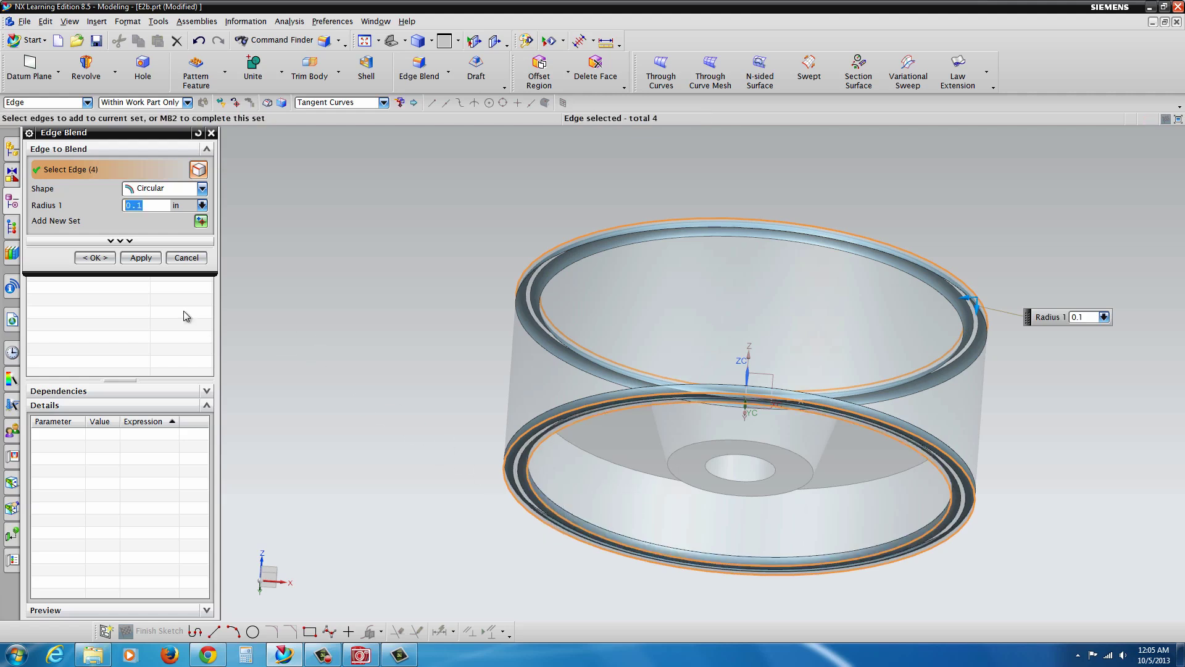
pyautogui.click(141, 256)
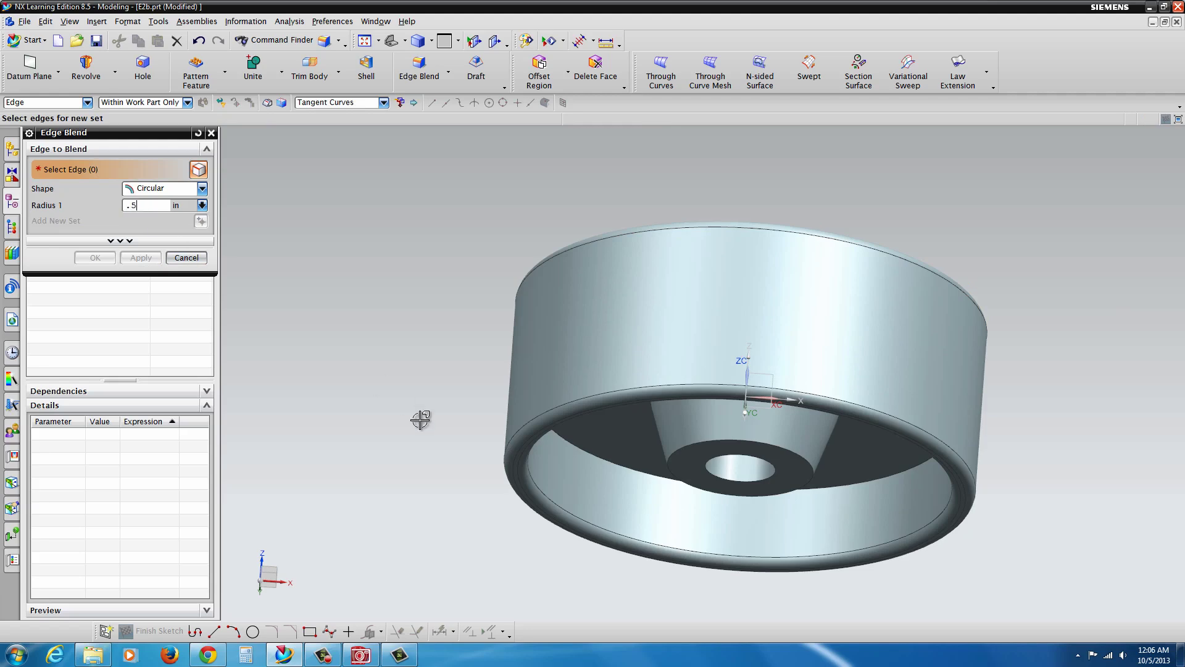
# - Blend four inner floor and boss edges with a .5 in radius
pyautogui.moveTo(675, 384); pyautogui.dragTo(680, 450, button='middle')
pyautogui.click(656, 411)
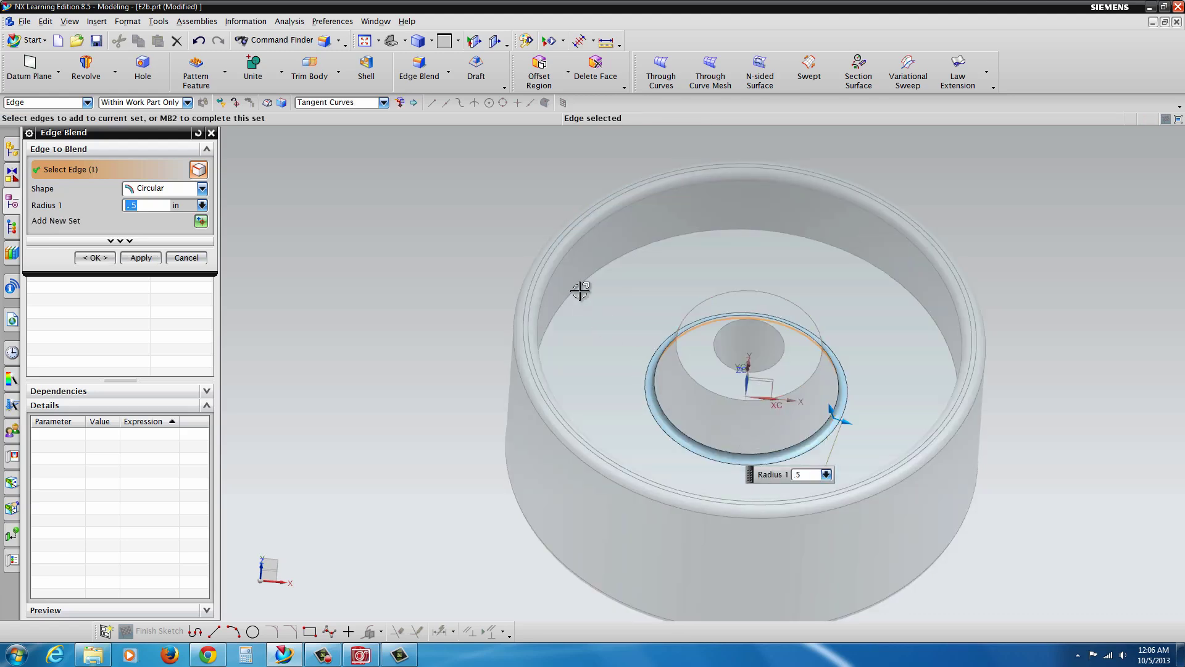
pyautogui.click(580, 289)
pyautogui.moveTo(615, 404)
pyautogui.mouseDown(button='middle')
pyautogui.moveTo(650, 251)
pyautogui.moveTo(614, 391)
pyautogui.mouseUp(button='middle')
pyautogui.moveTo(623, 471); pyautogui.dragTo(642, 433, button='middle')
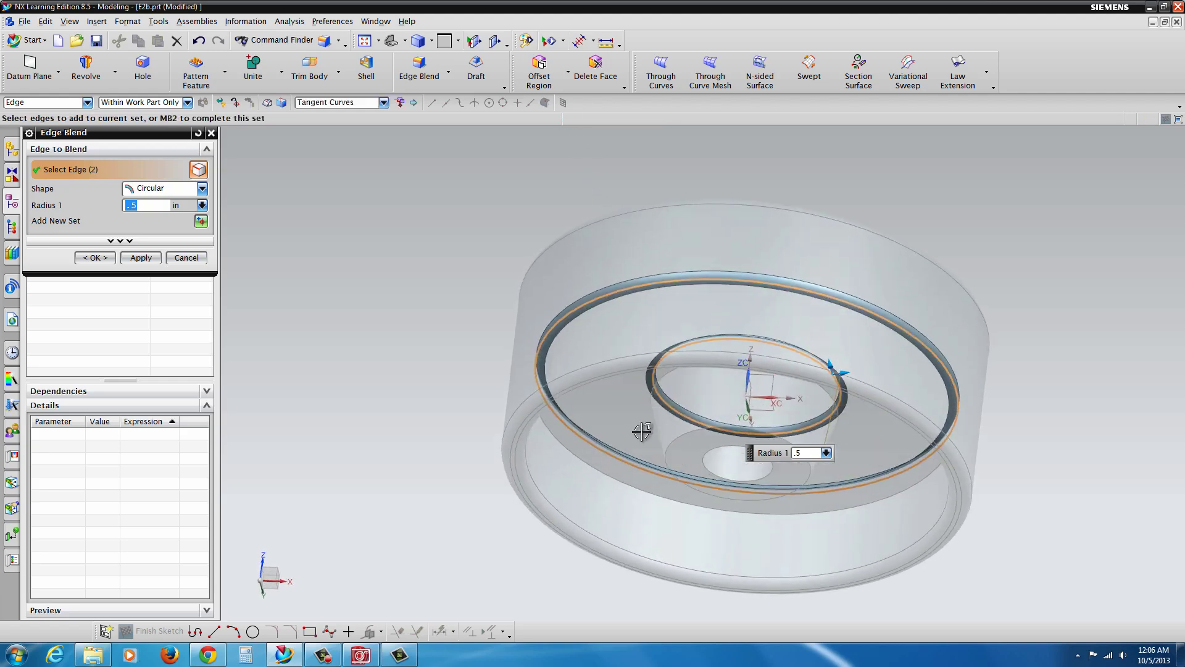
pyautogui.click(649, 403)
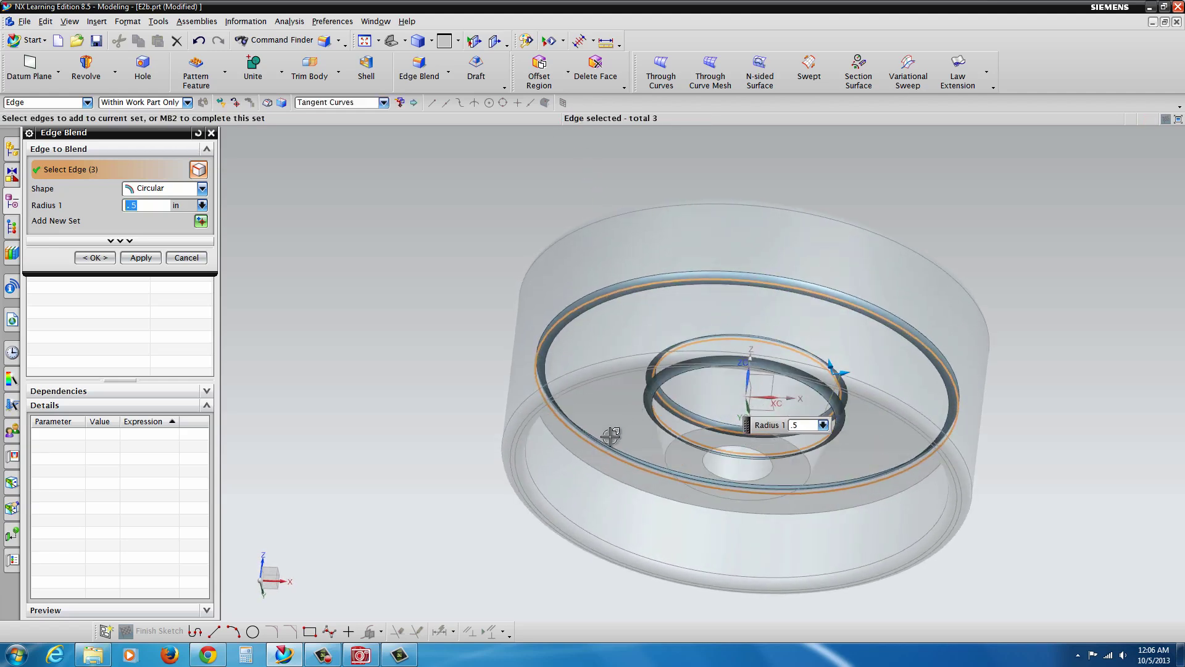
pyautogui.click(581, 460)
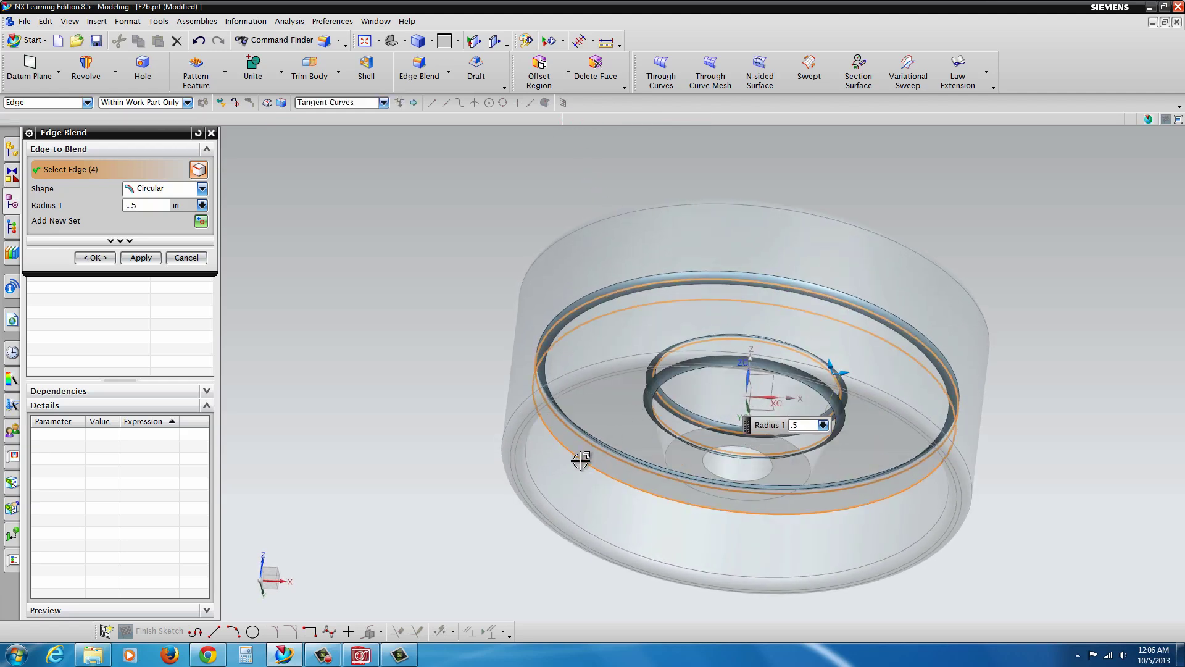
pyautogui.click(101, 260)
pyautogui.moveTo(376, 344); pyautogui.dragTo(614, 563, button='middle')
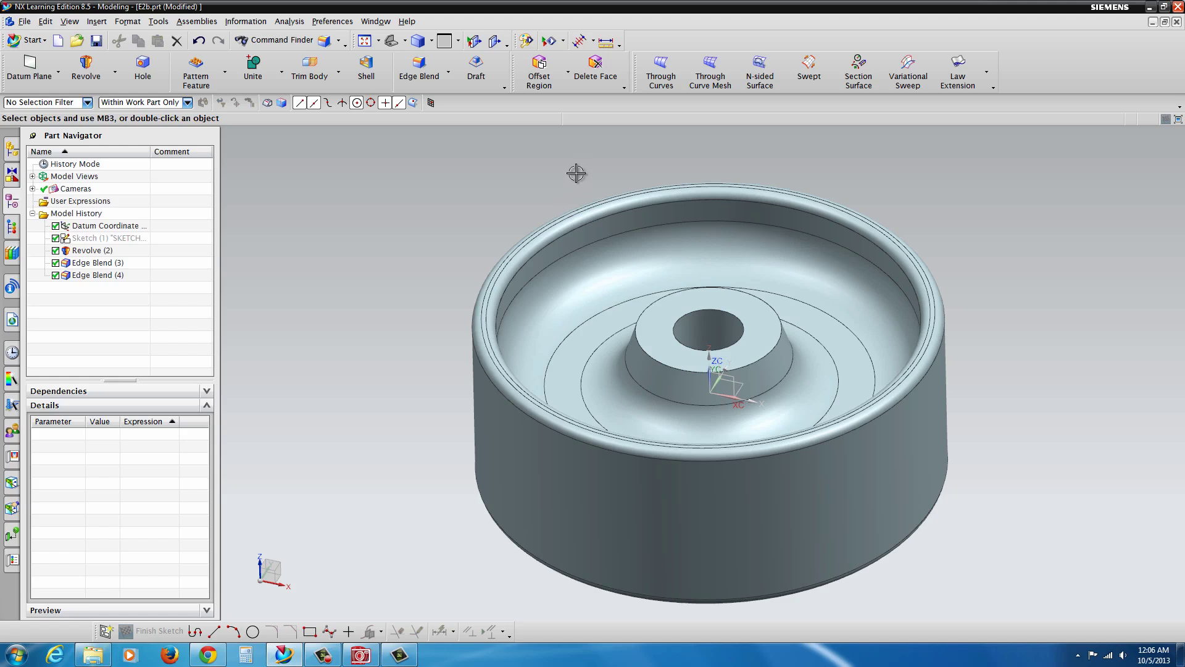
# - Bring up the toolbar list from the empty toolbar area to reach True Shading
pyautogui.rightClick(1040, 72)
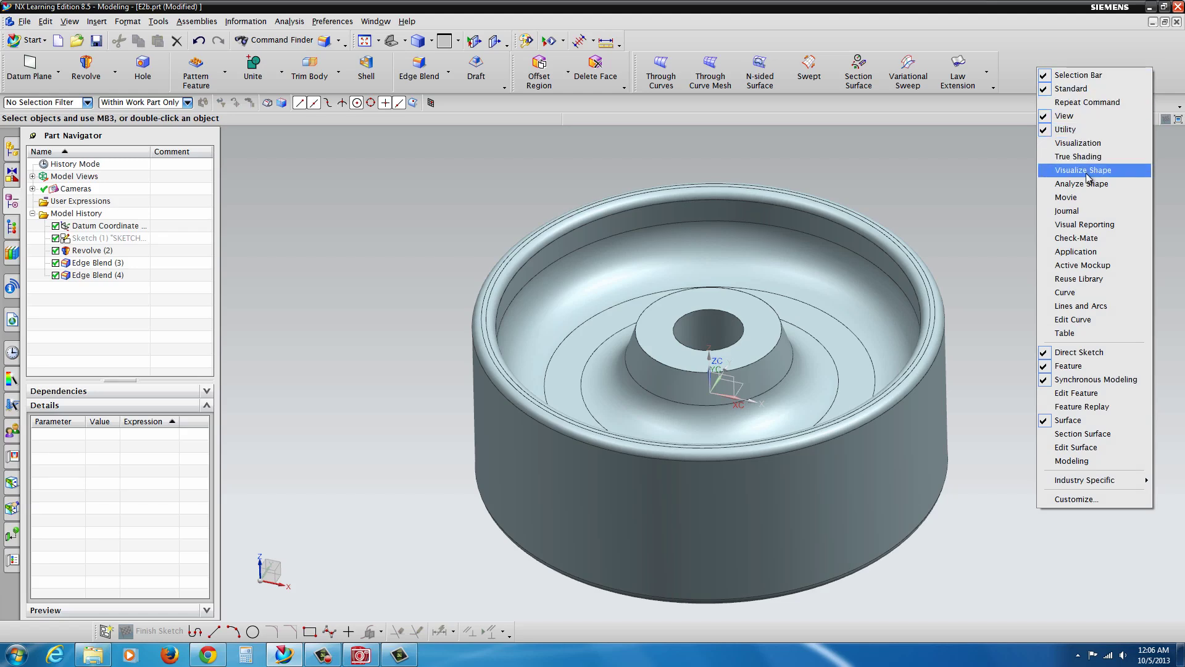
# - Show the True Shading toolbar, move it aside, and turn True Shading on
pyautogui.click(1074, 157)
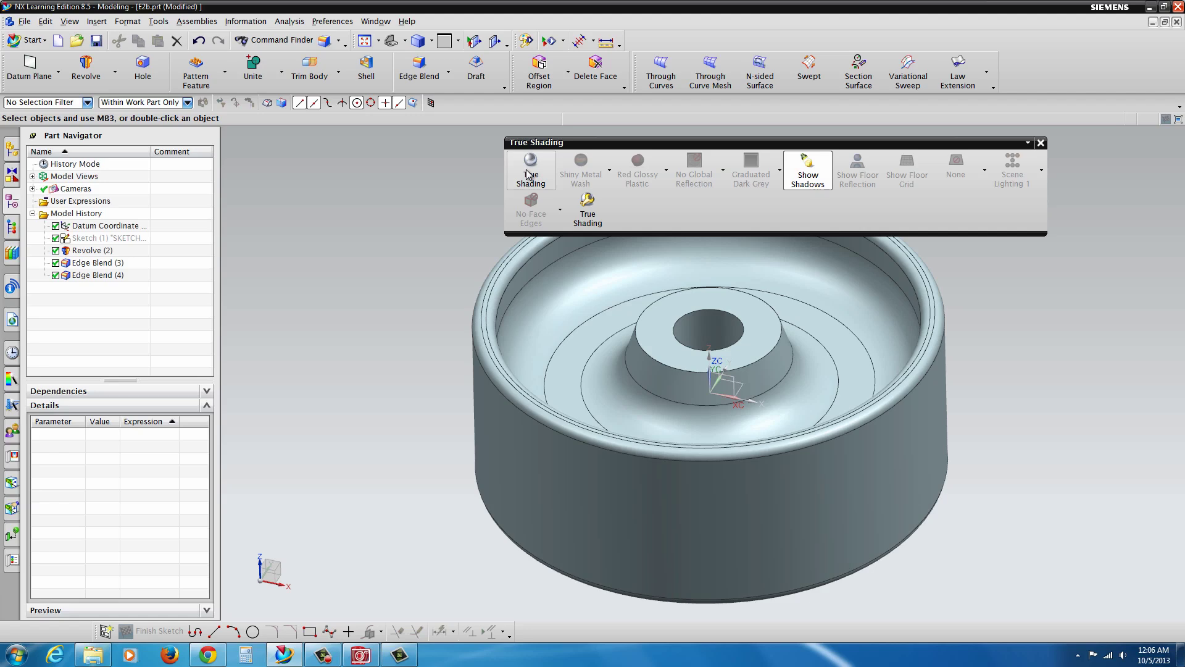
pyautogui.moveTo(576, 144); pyautogui.dragTo(545, 114)
pyautogui.click(506, 140)
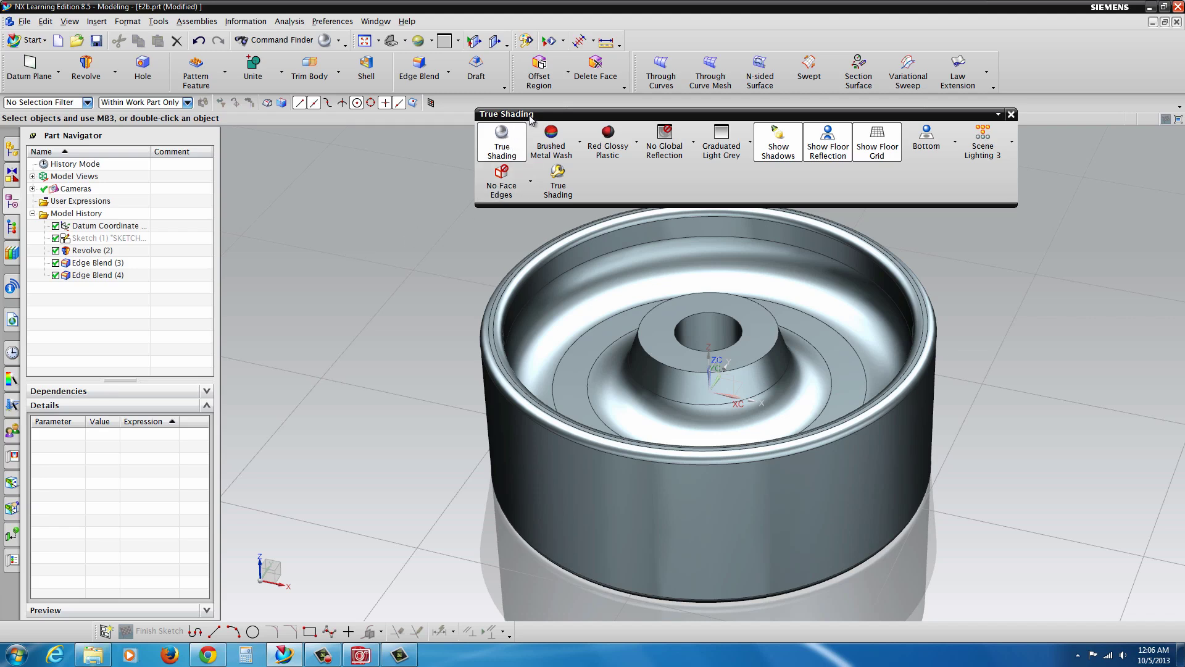
# - Try Graduated Dark Grey, then set a solid Dark Background
pyautogui.click(751, 144)
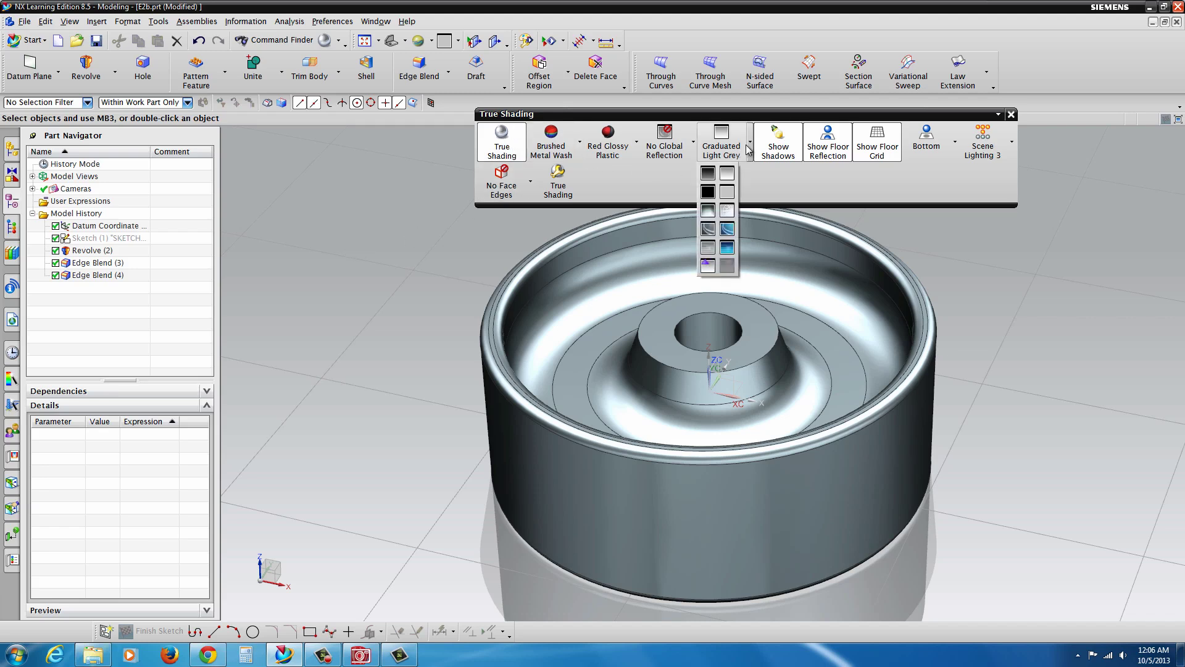
pyautogui.click(713, 172)
pyautogui.click(751, 144)
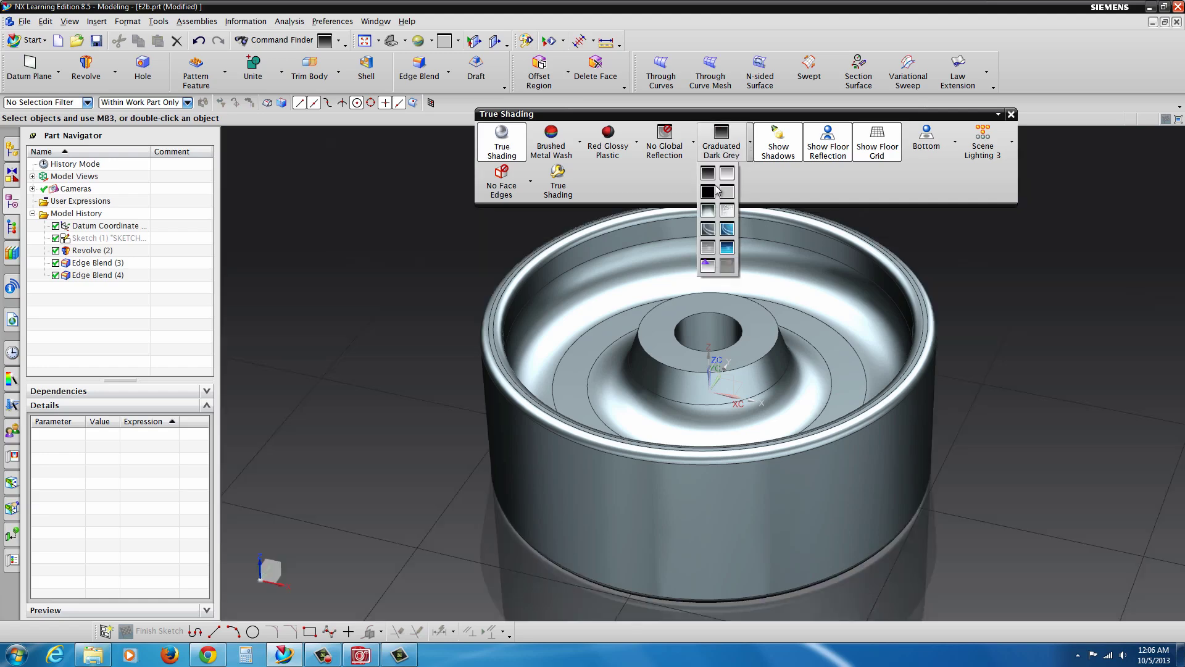
pyautogui.click(709, 190)
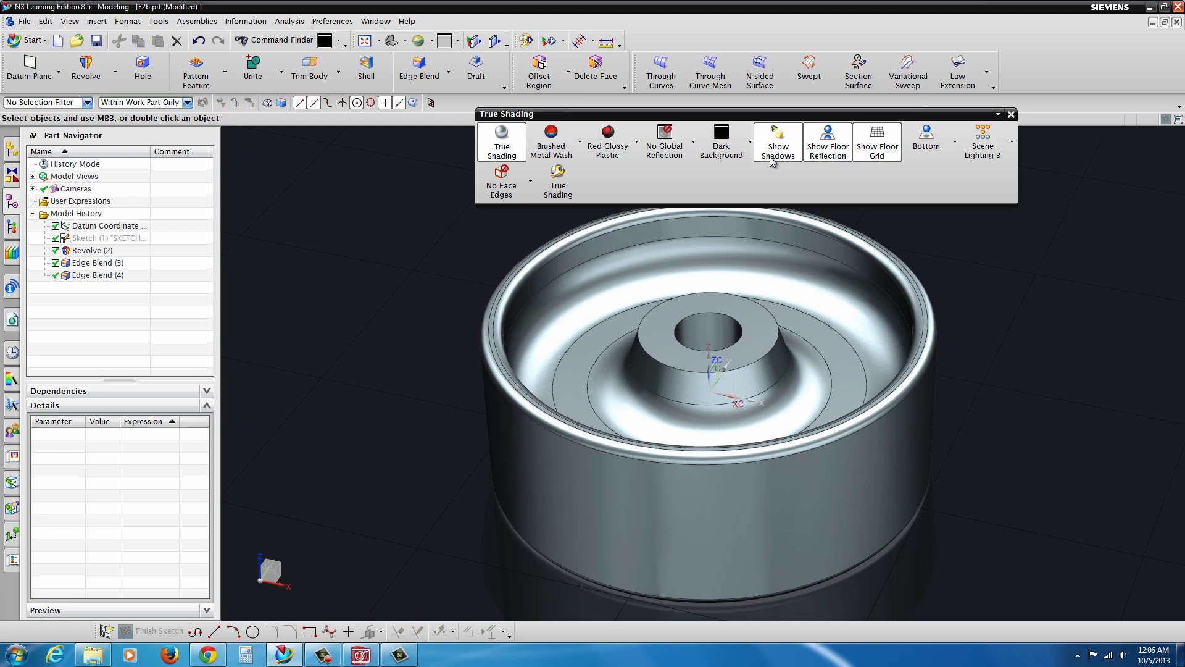
# - Toggle floor reflection, shadows and floor grid, and set the floor position to Bottom
pyautogui.click(845, 151)
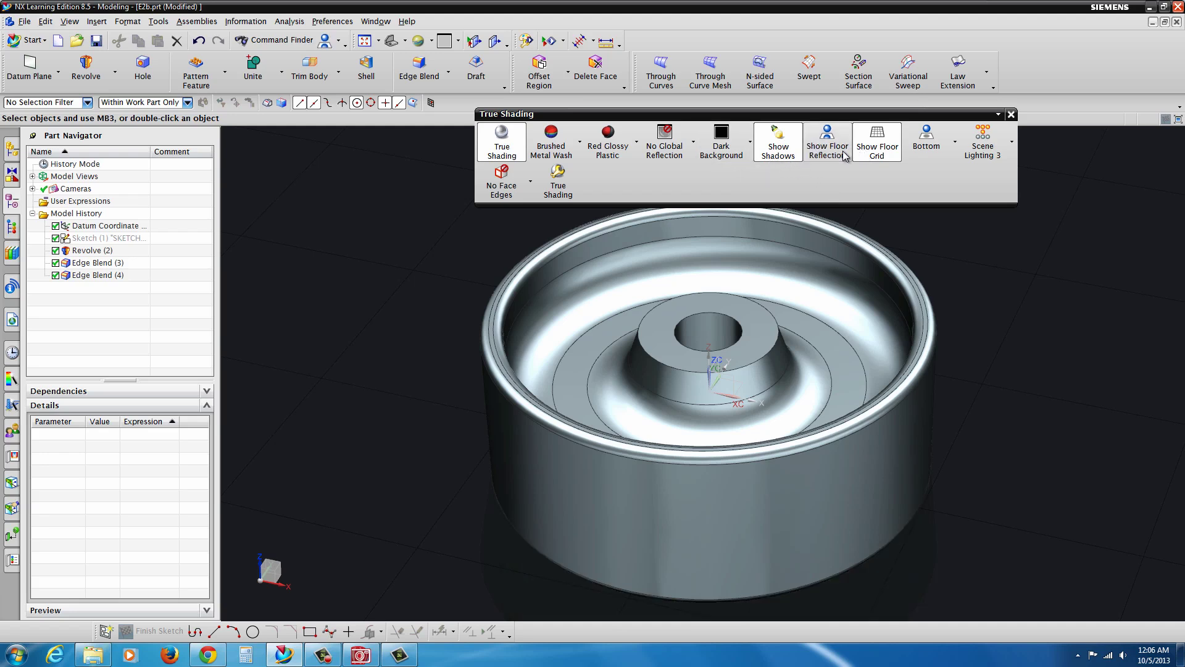
pyautogui.click(778, 150)
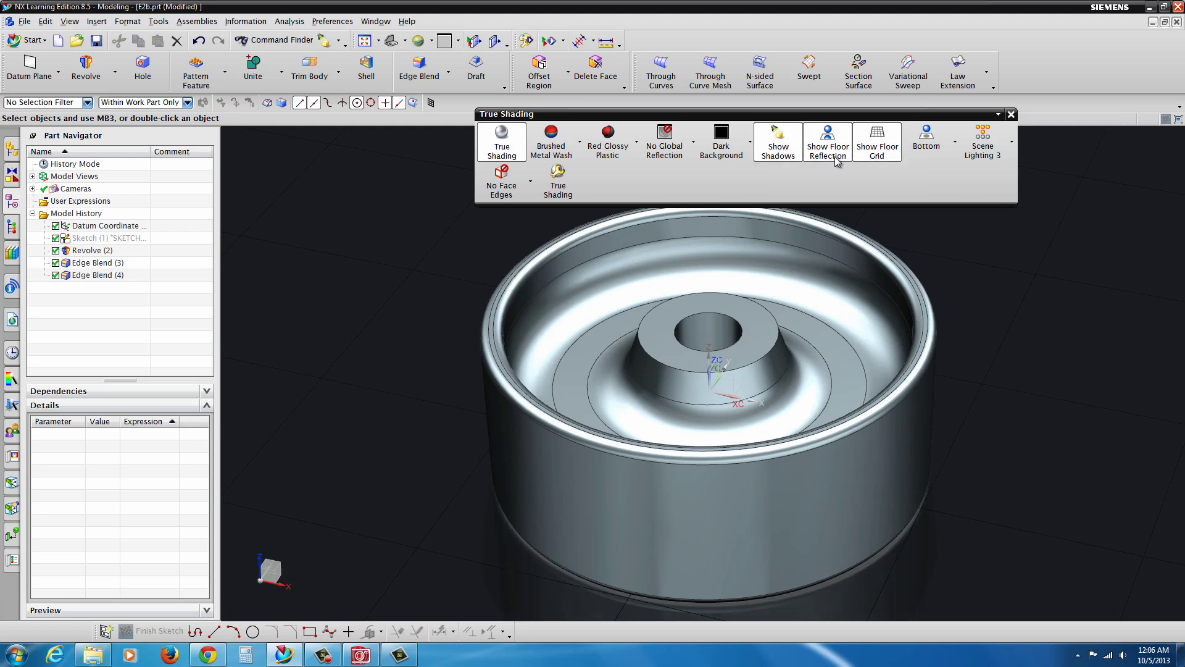
pyautogui.click(880, 157)
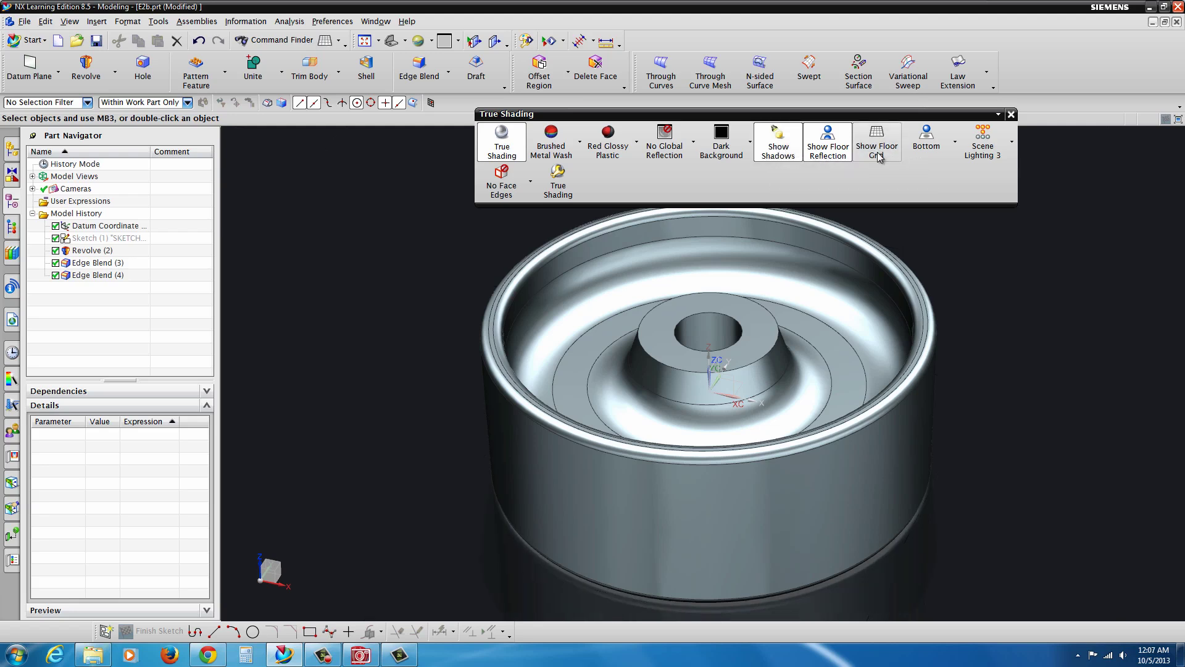
pyautogui.click(933, 146)
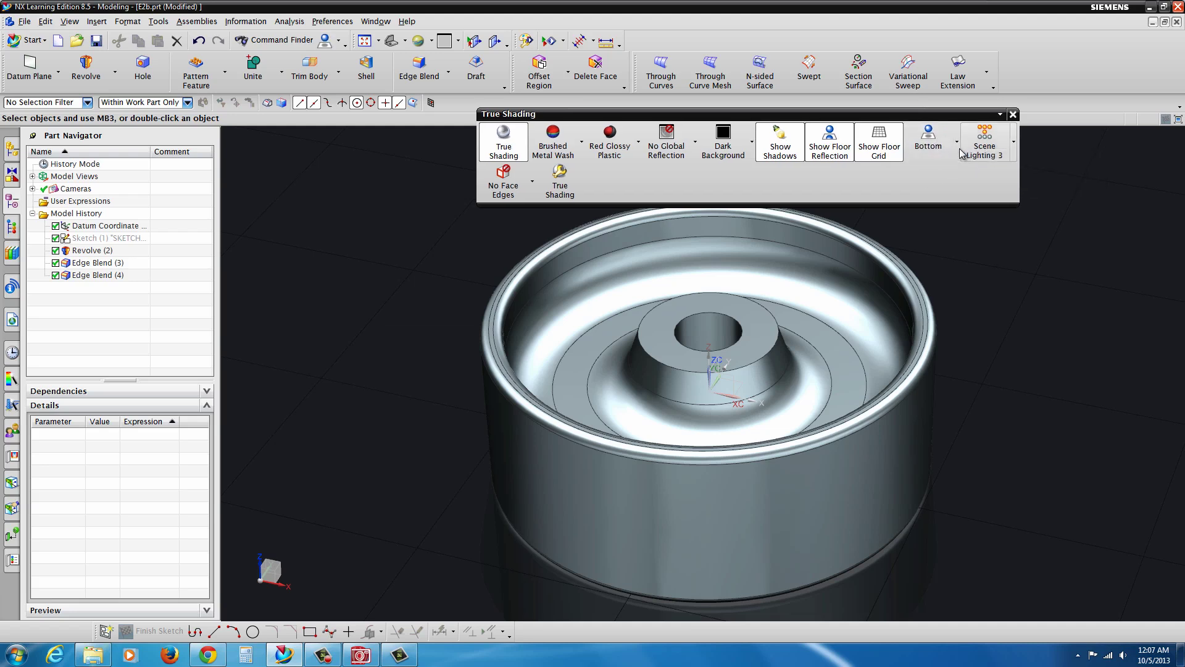
pyautogui.click(955, 142)
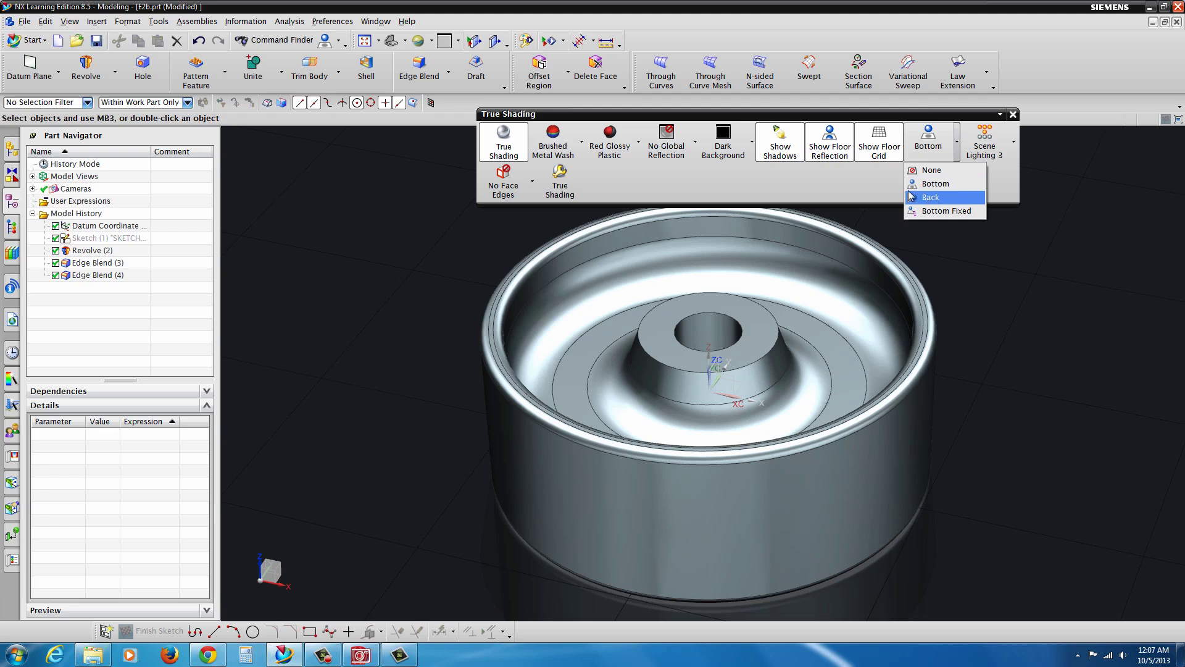
pyautogui.click(930, 178)
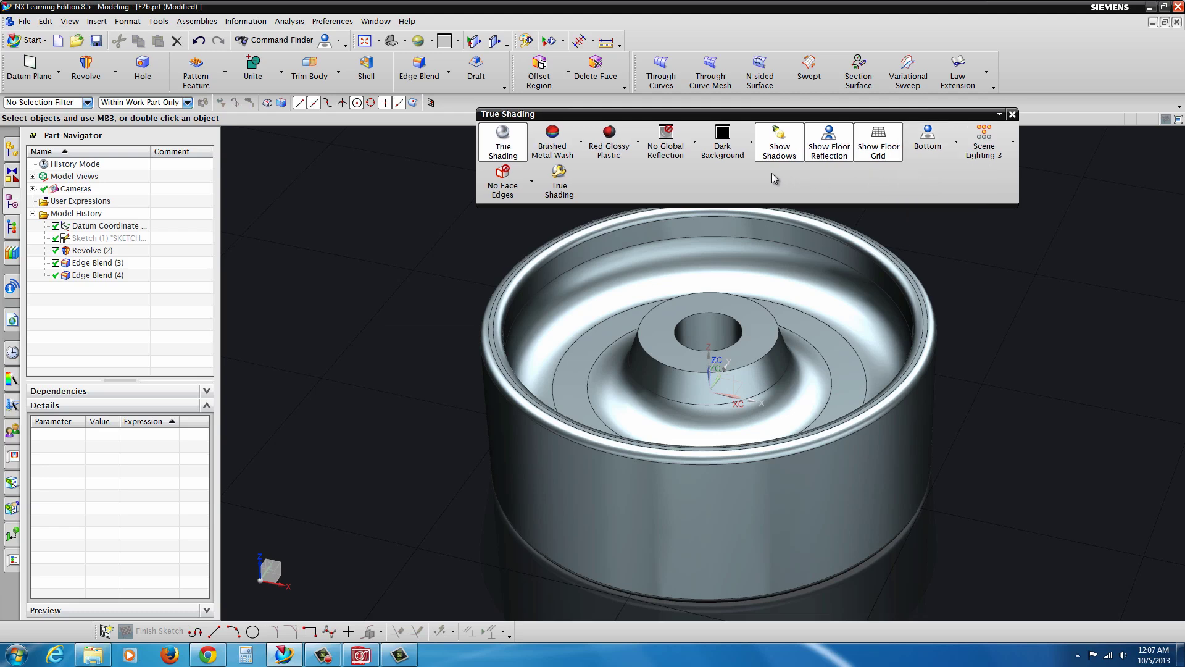
# - Apply the Metal Global Reflection Map to the wheel
pyautogui.click(695, 143)
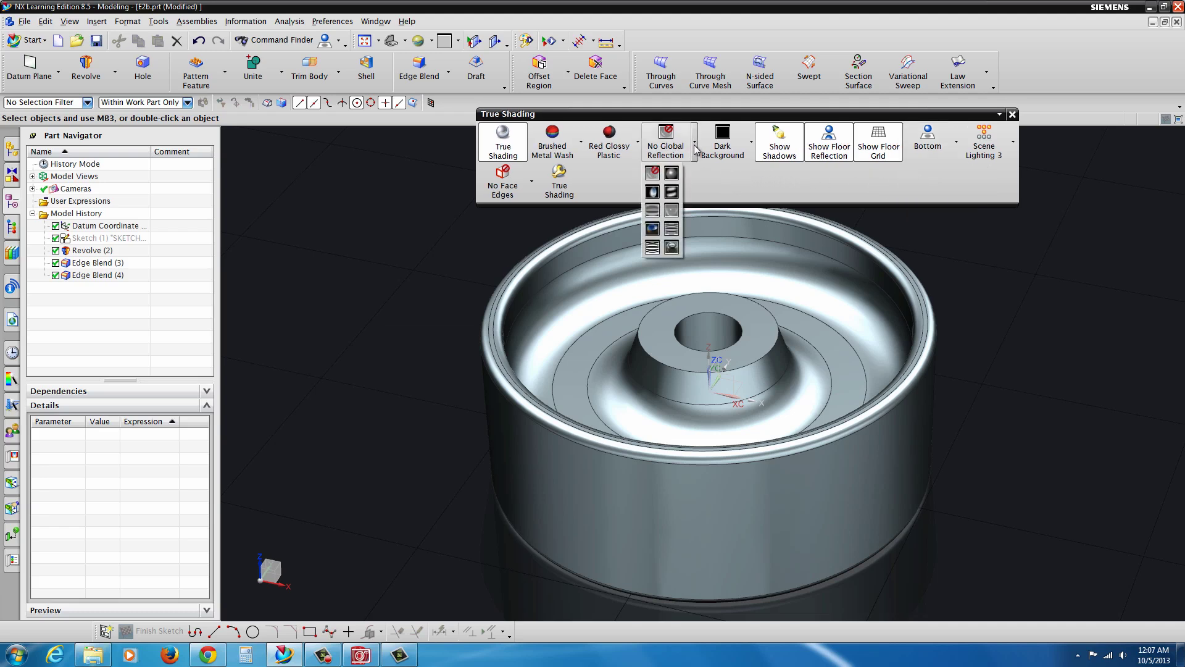
pyautogui.click(672, 176)
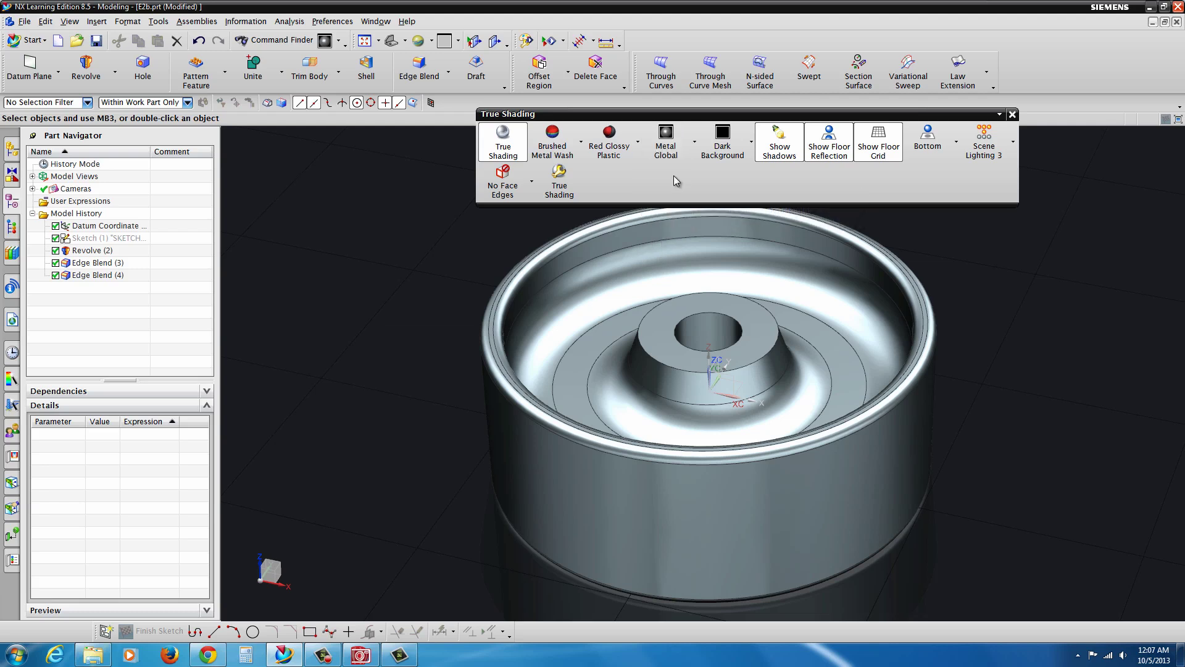
pyautogui.click(695, 144)
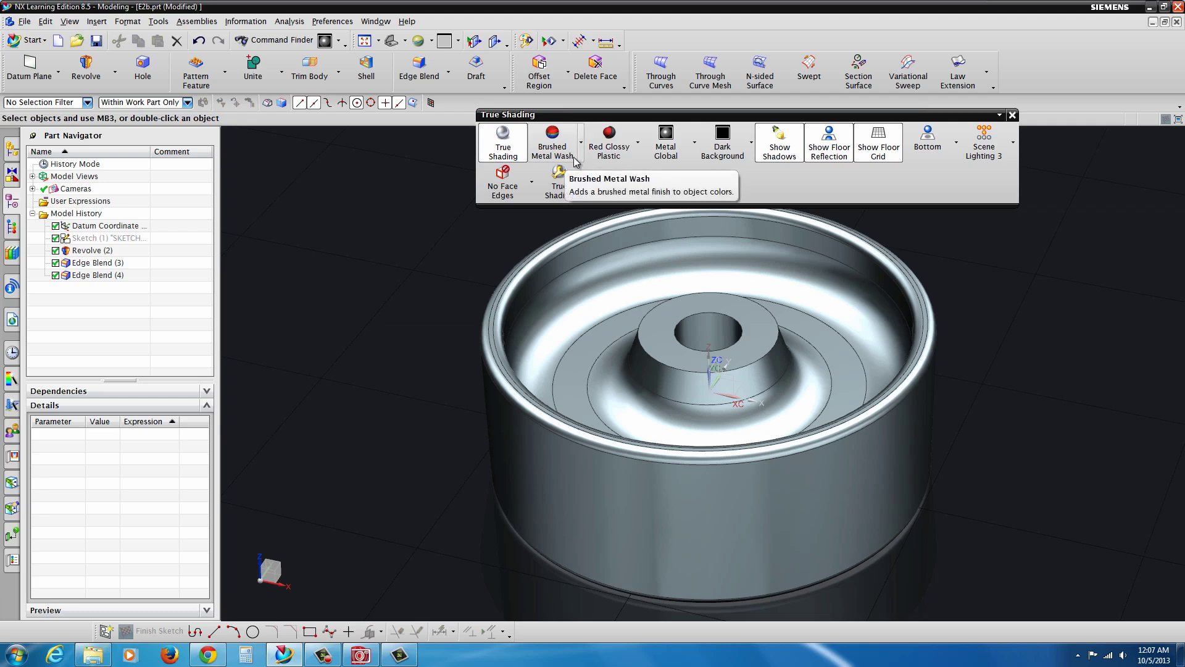
# - Replace the True Shading toolbar with the Visualization toolbar and reposition it
pyautogui.click(1012, 115)
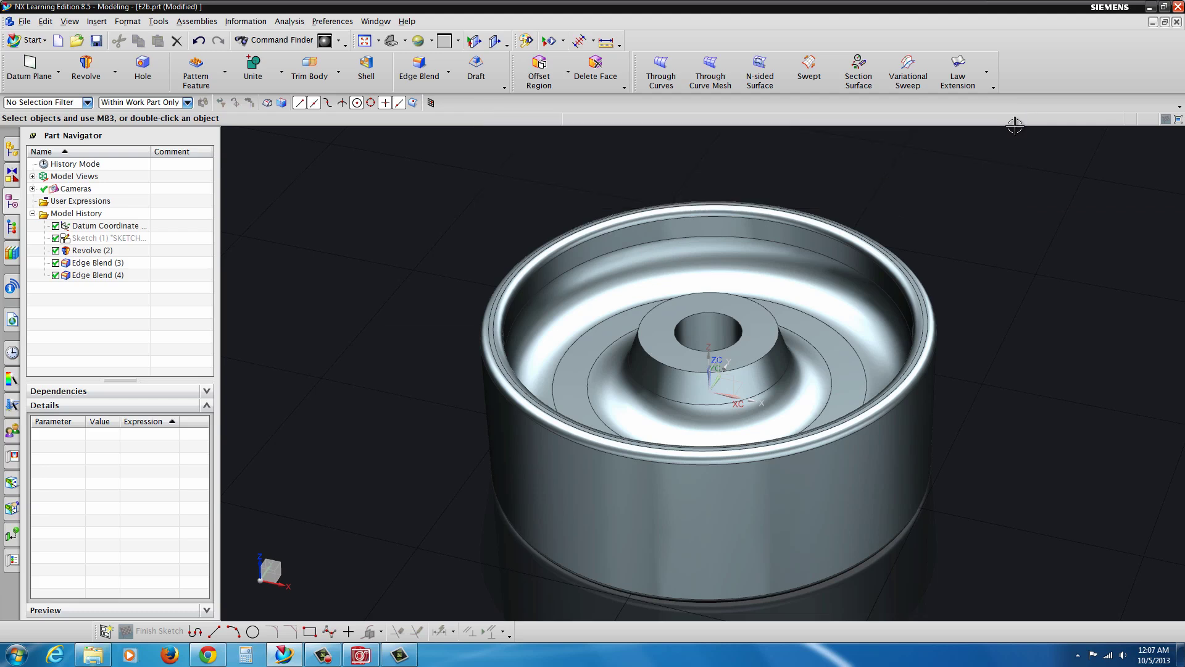
pyautogui.rightClick(1039, 74)
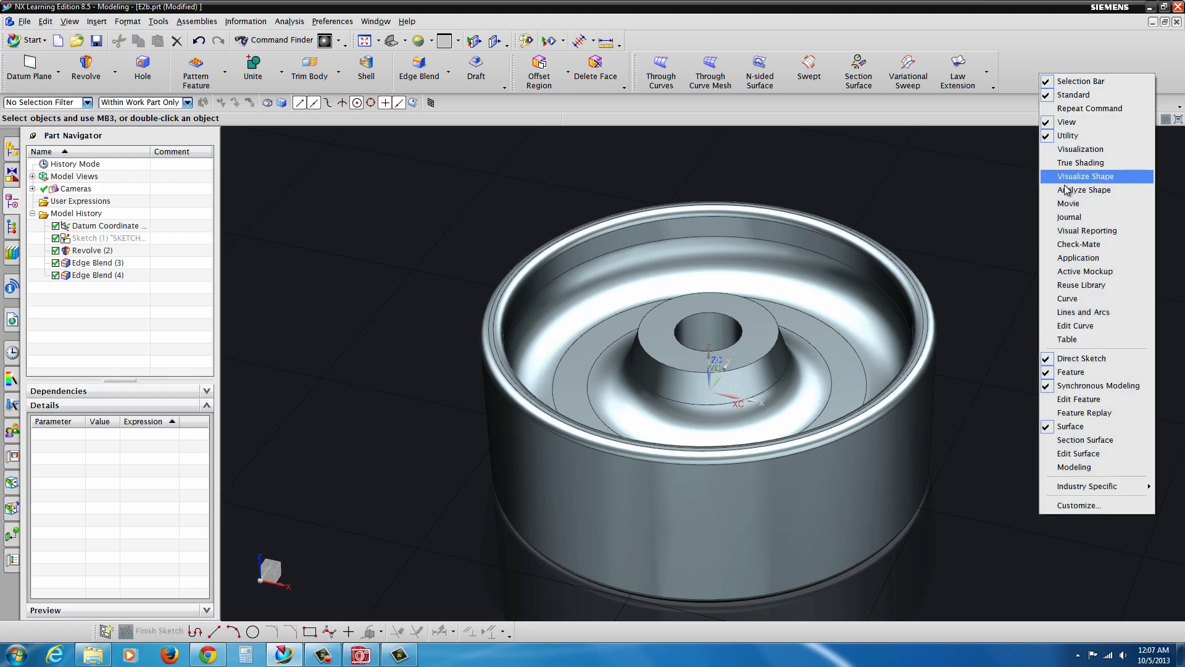
pyautogui.click(1080, 149)
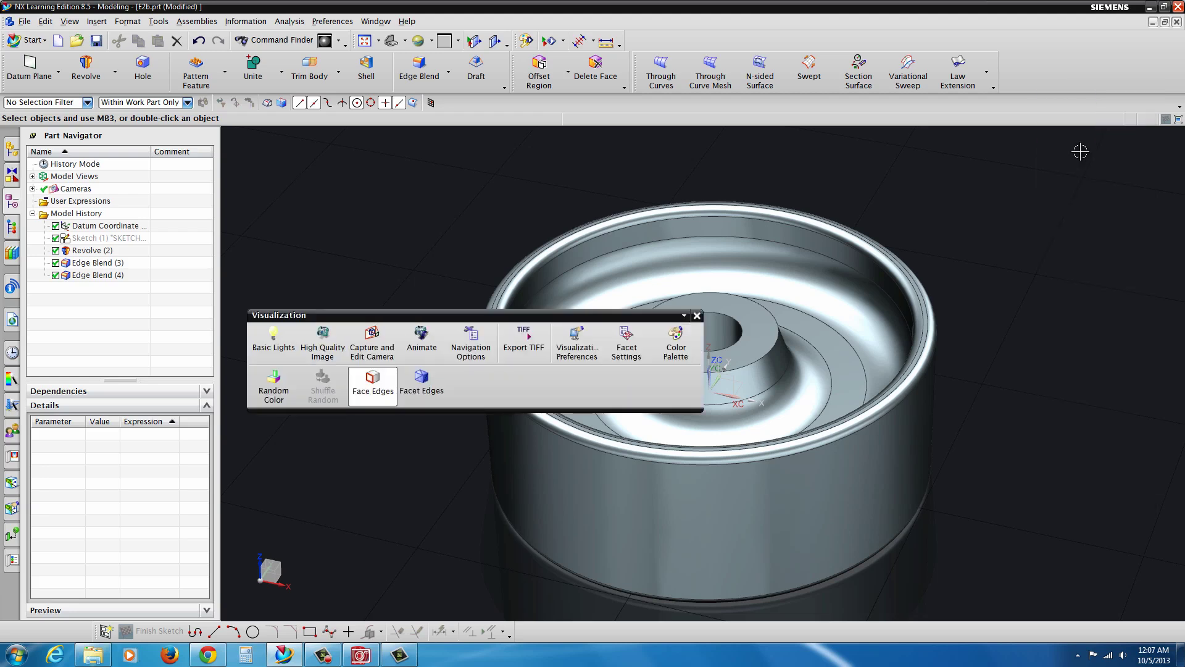
pyautogui.click(549, 298)
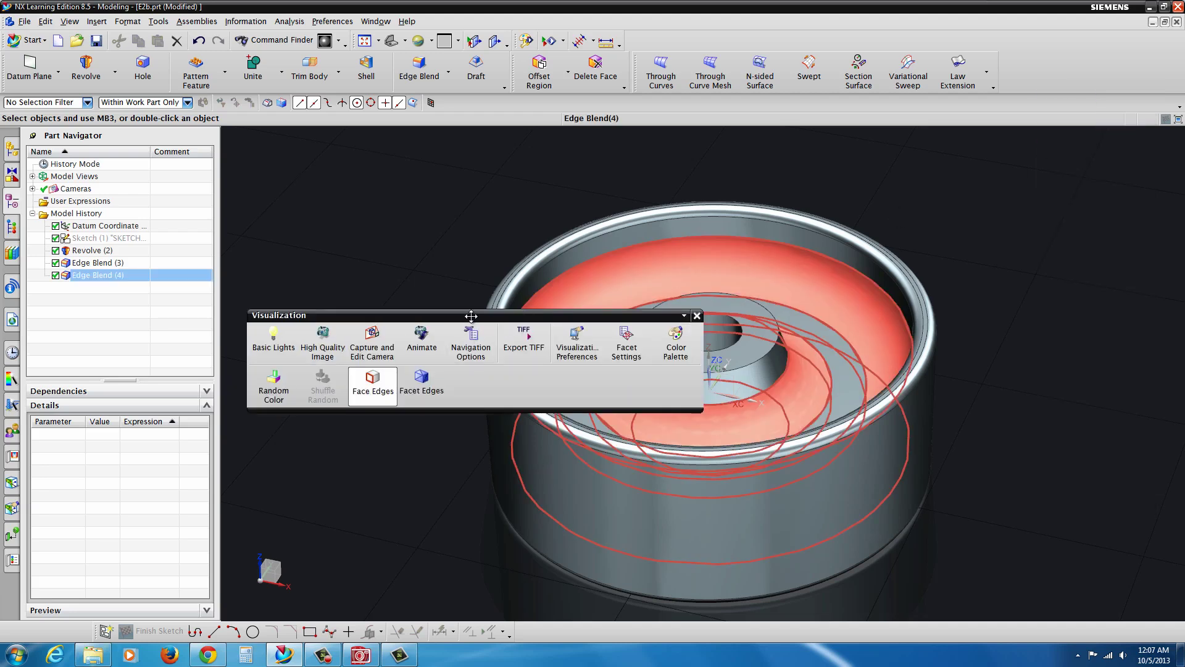
pyautogui.moveTo(471, 316); pyautogui.dragTo(477, 172)
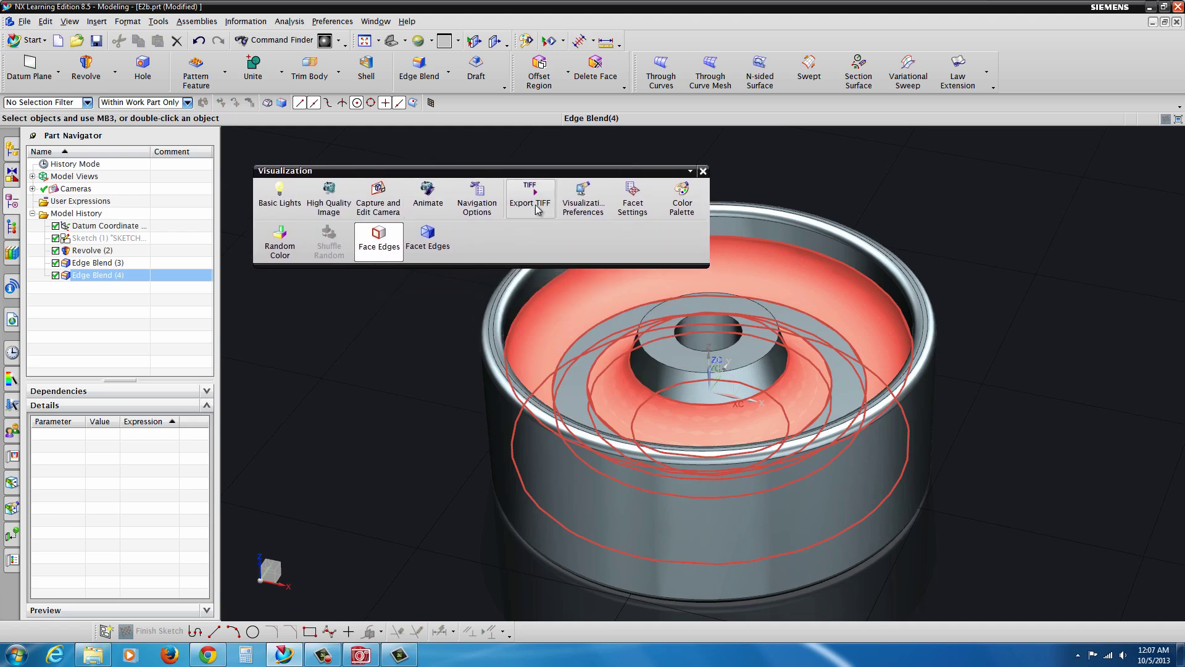
pyautogui.press('Escape')
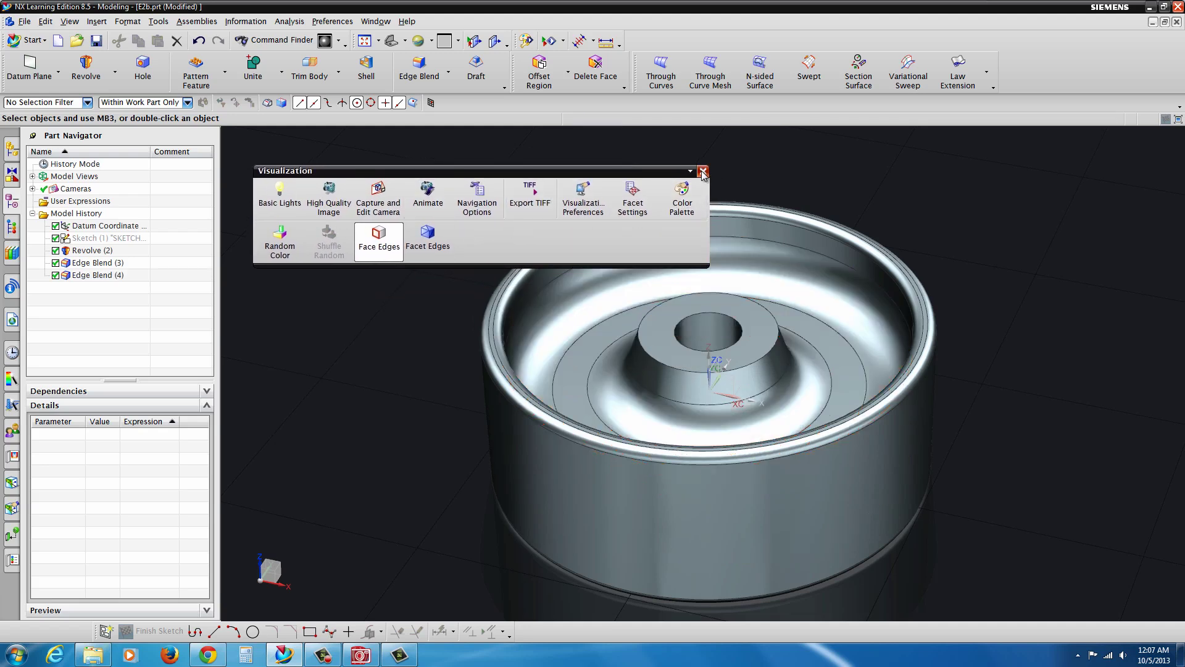
# - Attempt a High Quality Image and dismiss the access denied message
pyautogui.click(337, 206)
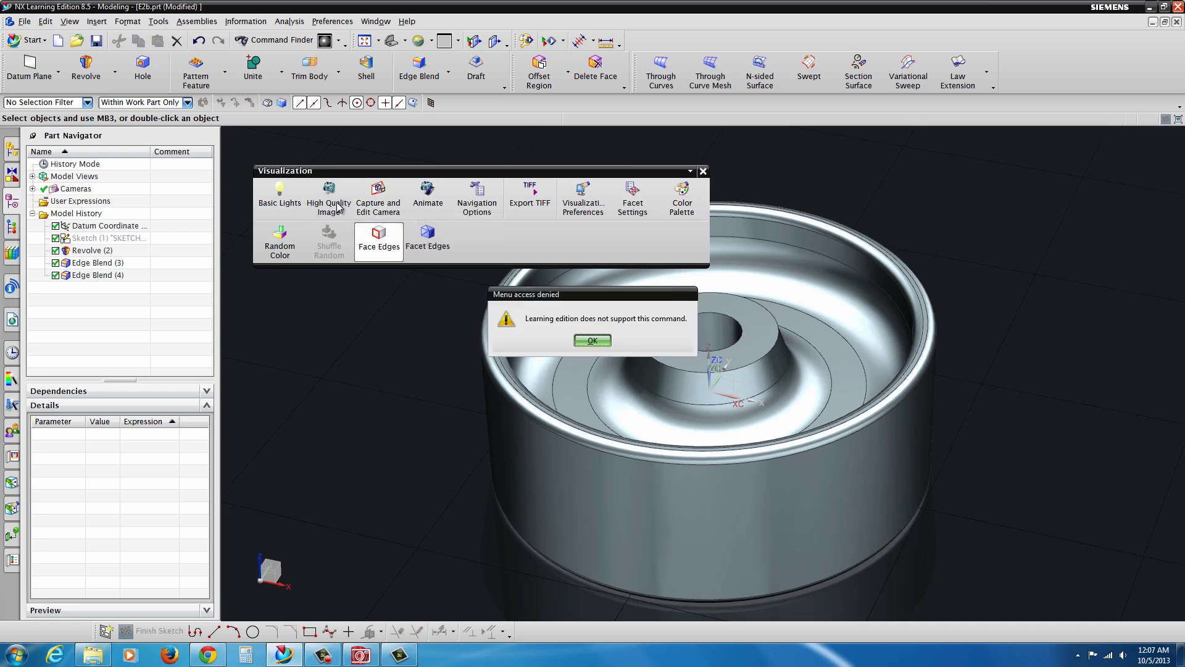
pyautogui.click(592, 340)
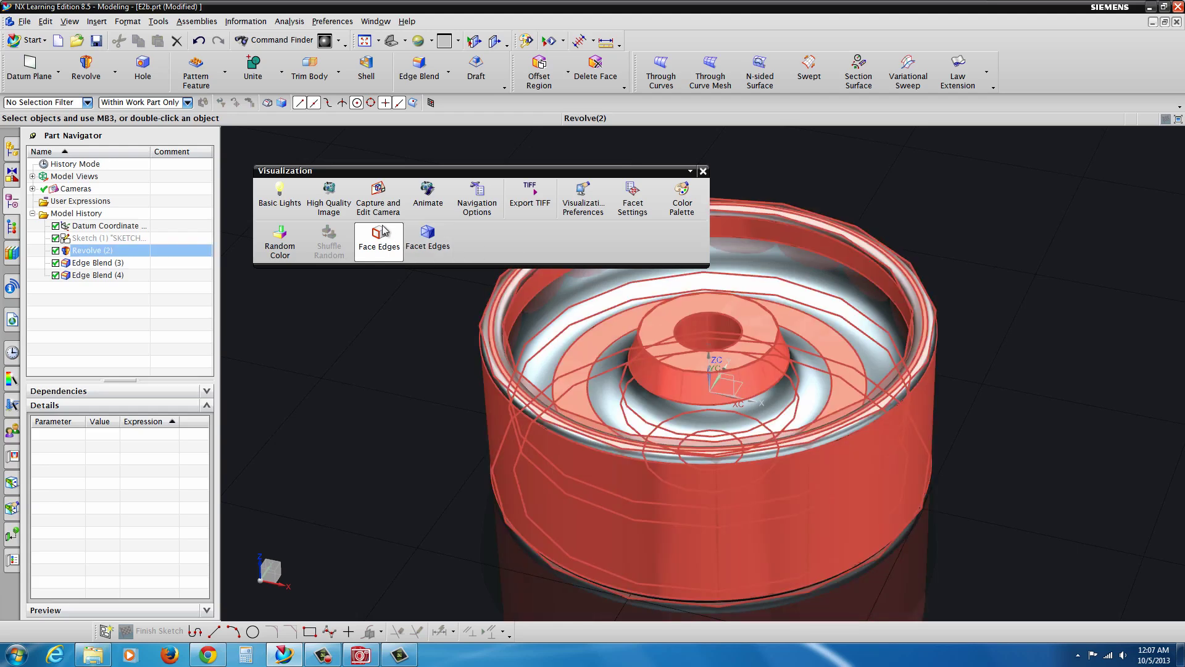
pyautogui.press('Escape')
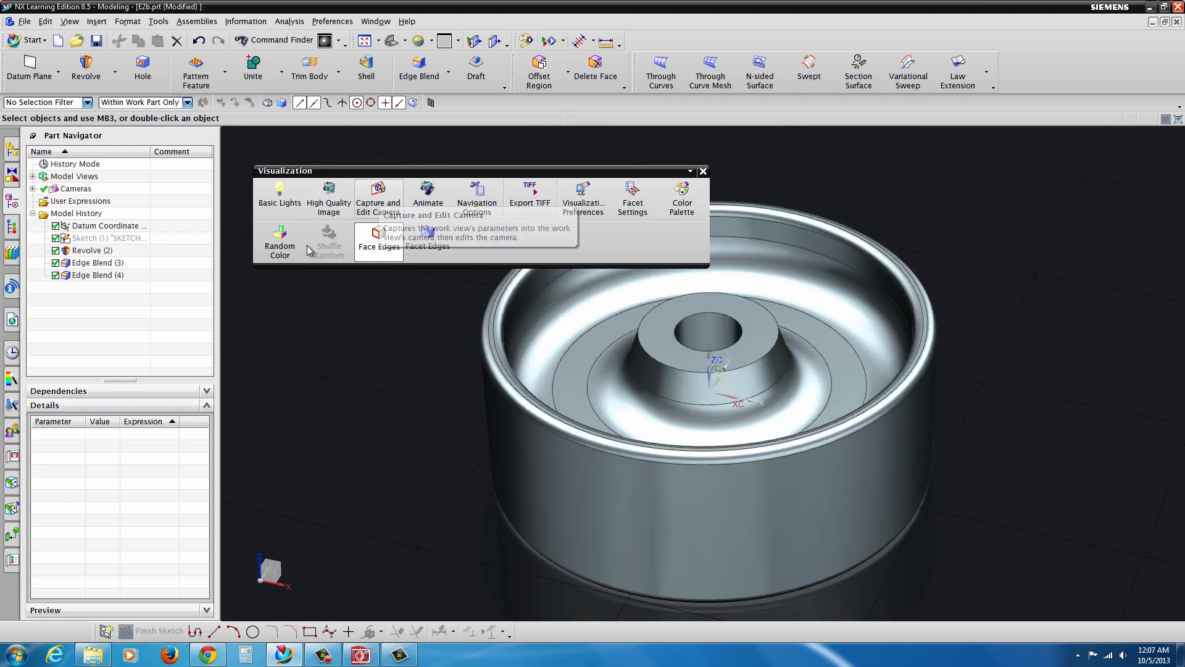
# - Preview Edit Camera, cancel it unchanged, and close the Visualization toolbar
pyautogui.click(376, 207)
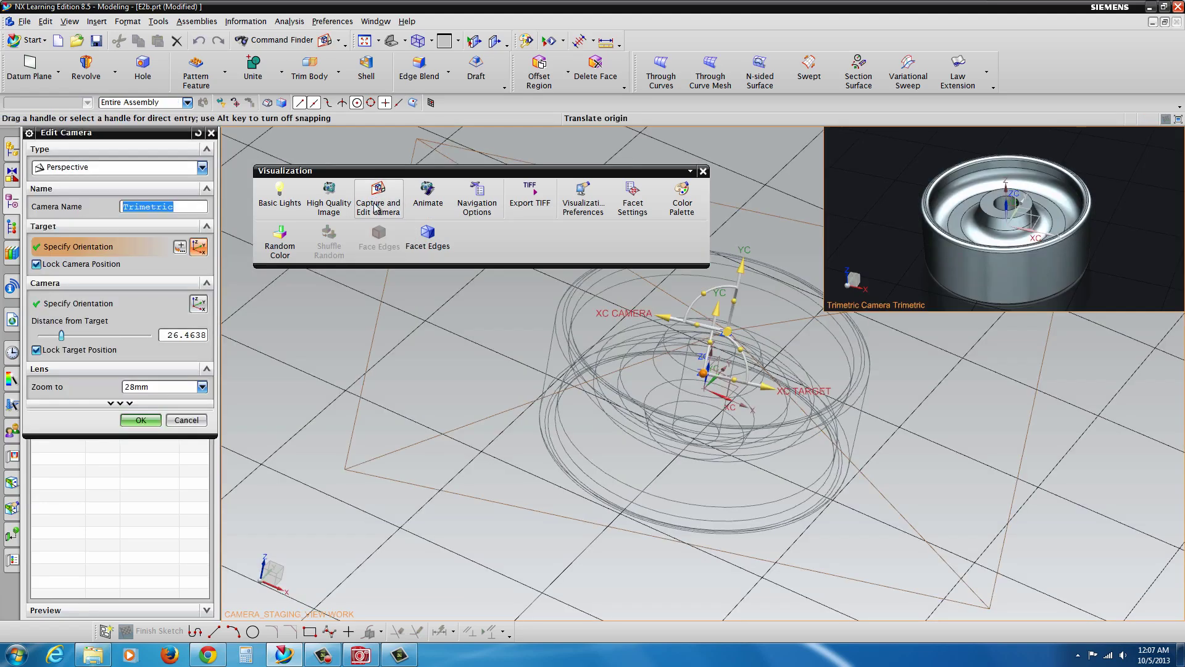
pyautogui.click(186, 420)
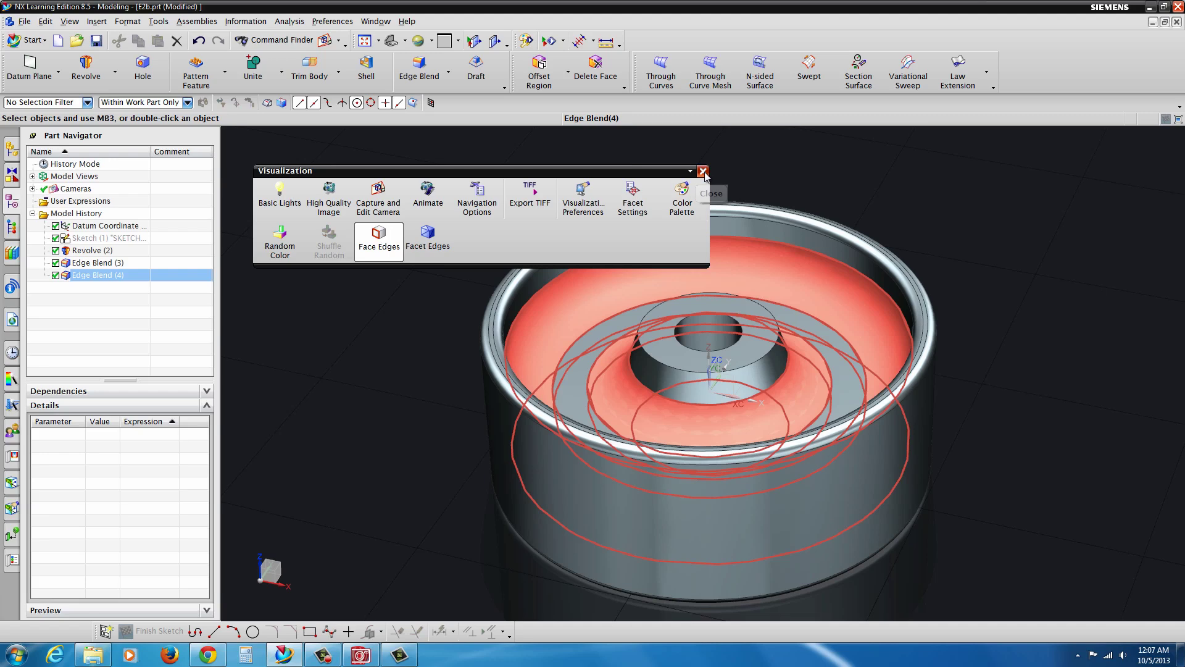
pyautogui.click(703, 172)
# - Show the Visualize Shape toolbar and run Start Shade for a studio image of the wheel
pyautogui.rightClick(1049, 75)
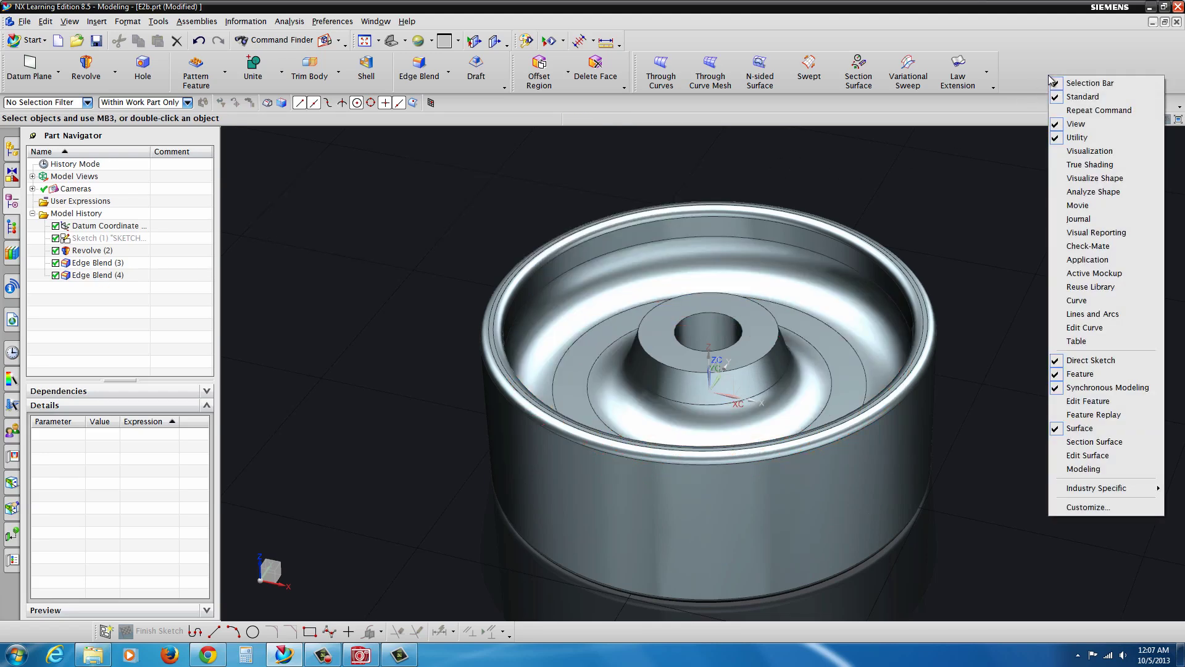
pyautogui.click(1060, 179)
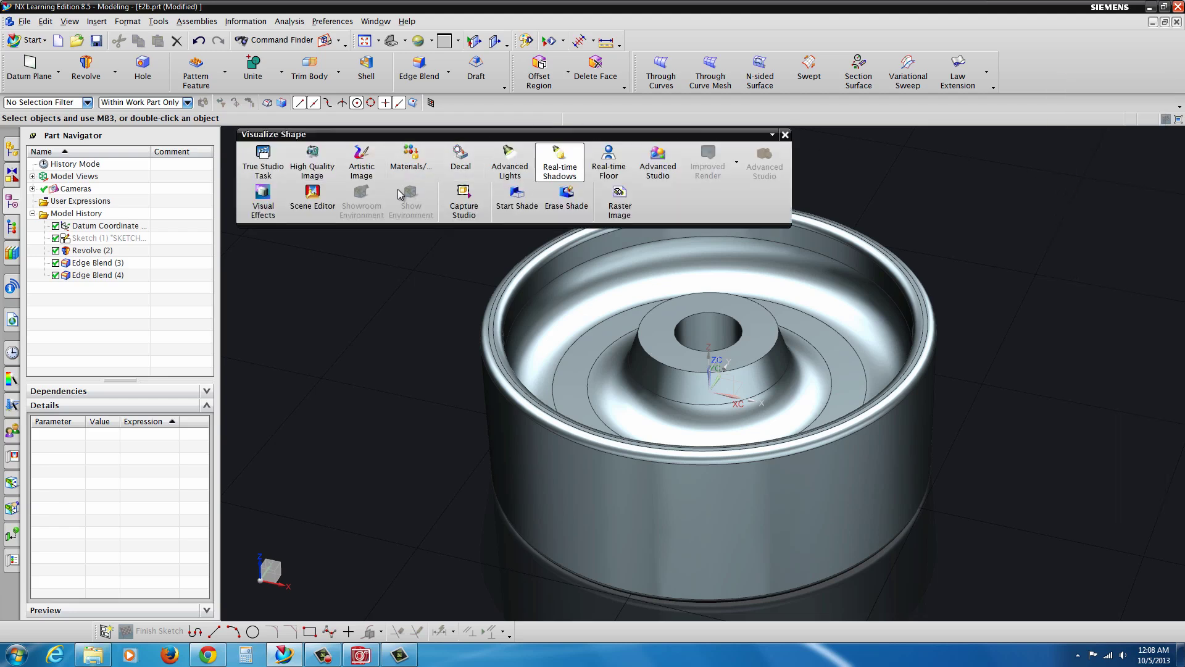
pyautogui.click(518, 196)
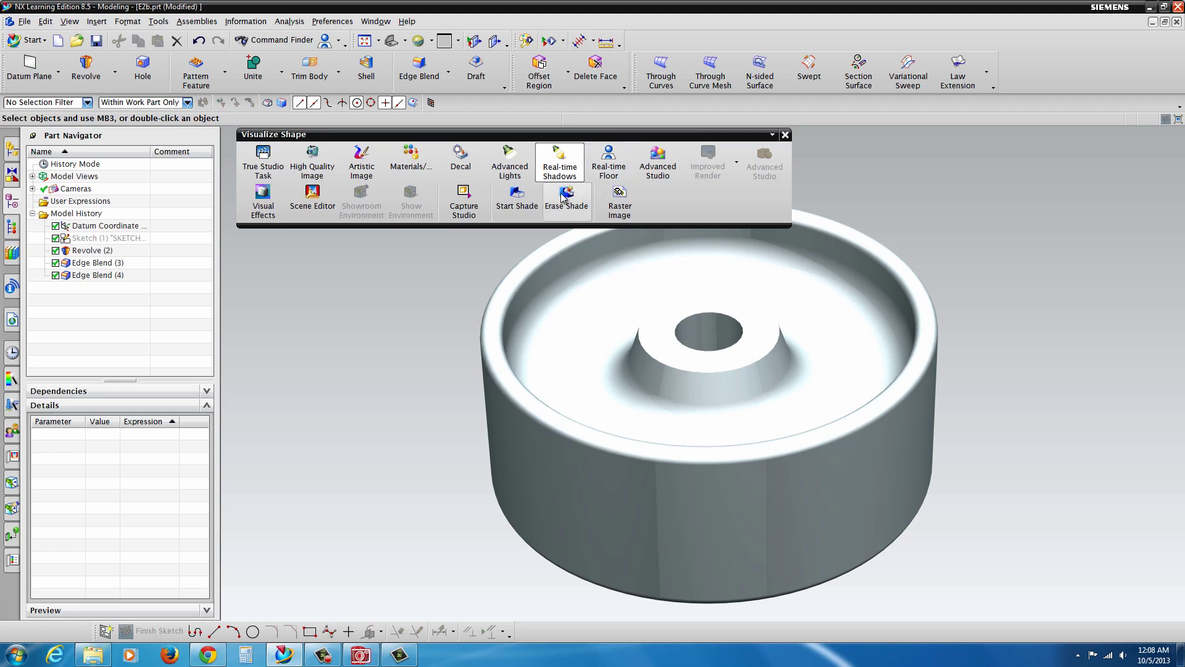
# - Enable Advanced Studio keeping current settings, and apply the White Studio system scene
pyautogui.click(659, 164)
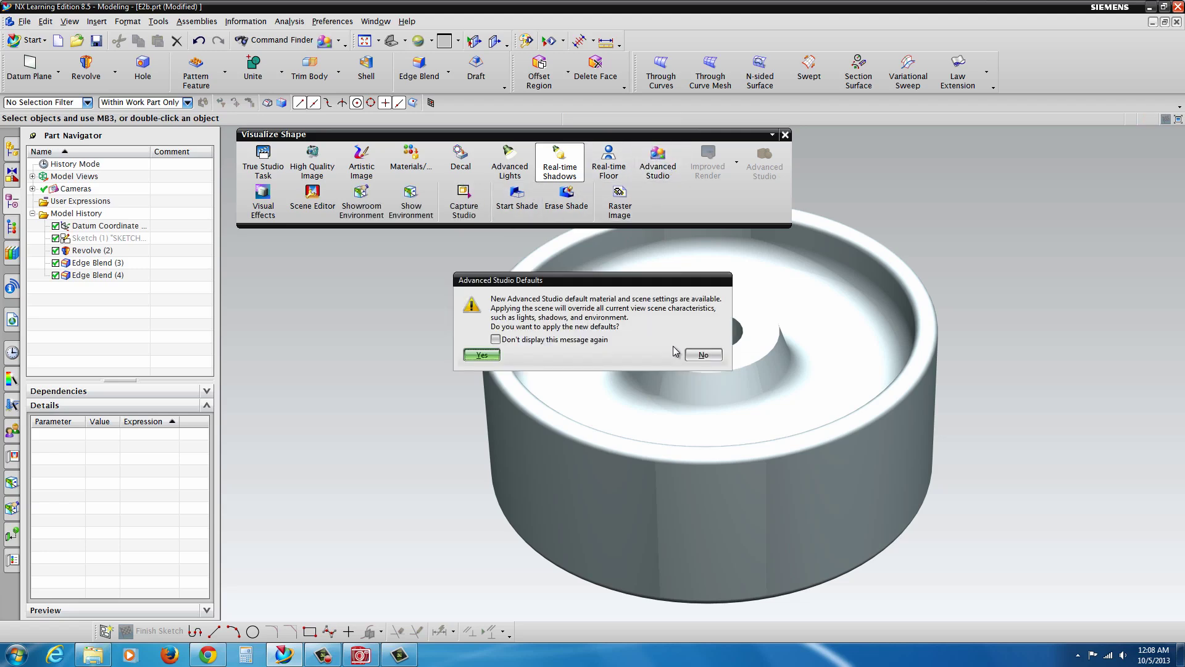
pyautogui.click(705, 356)
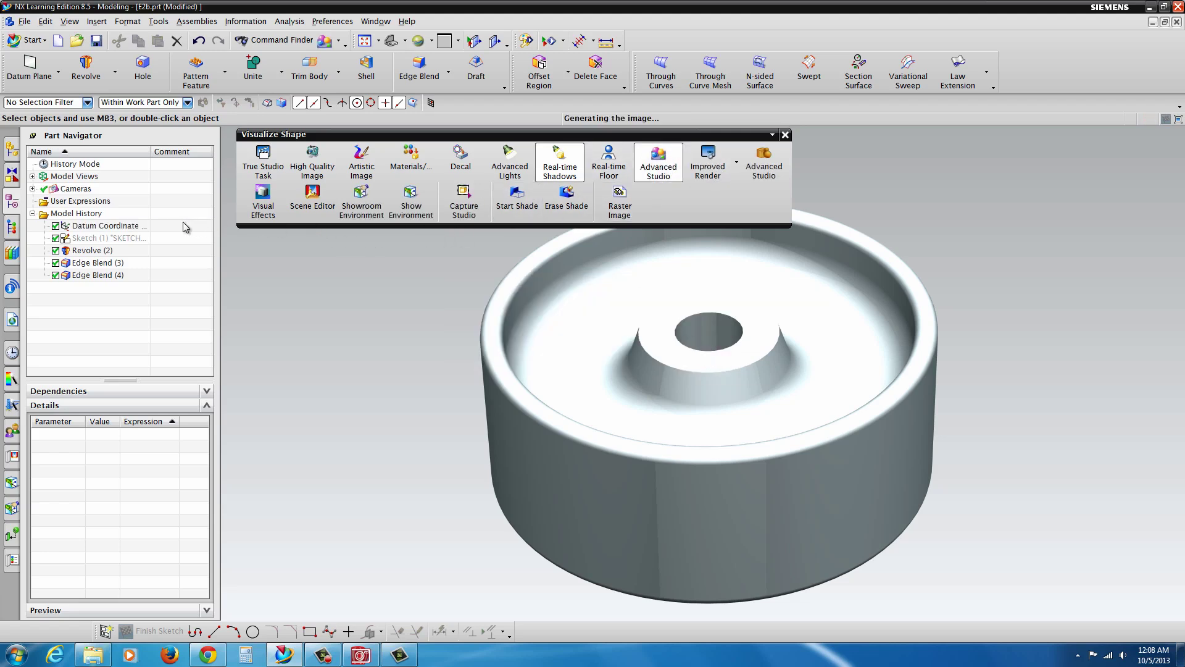
pyautogui.click(13, 516)
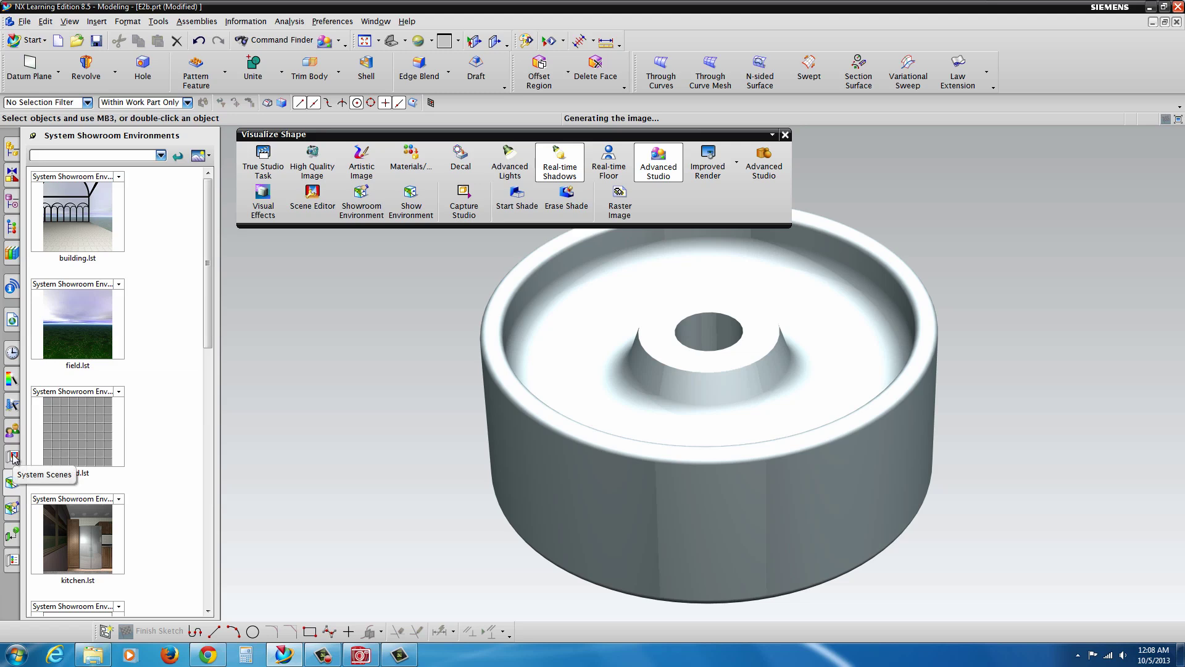
pyautogui.click(12, 457)
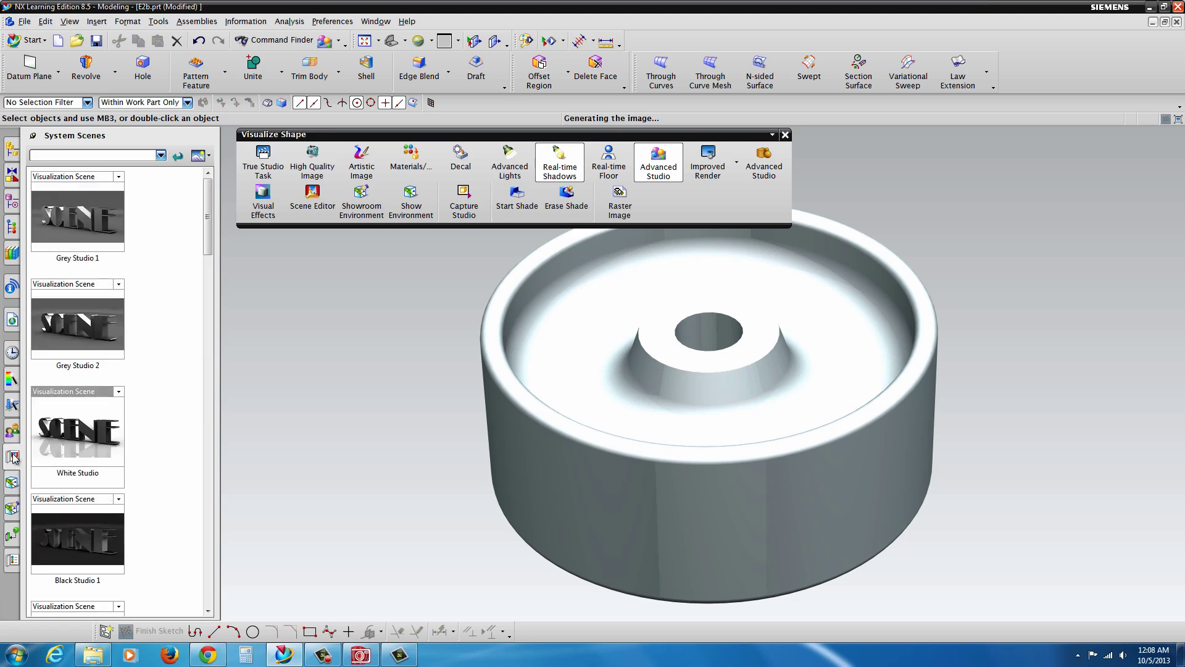
pyautogui.doubleClick(82, 434)
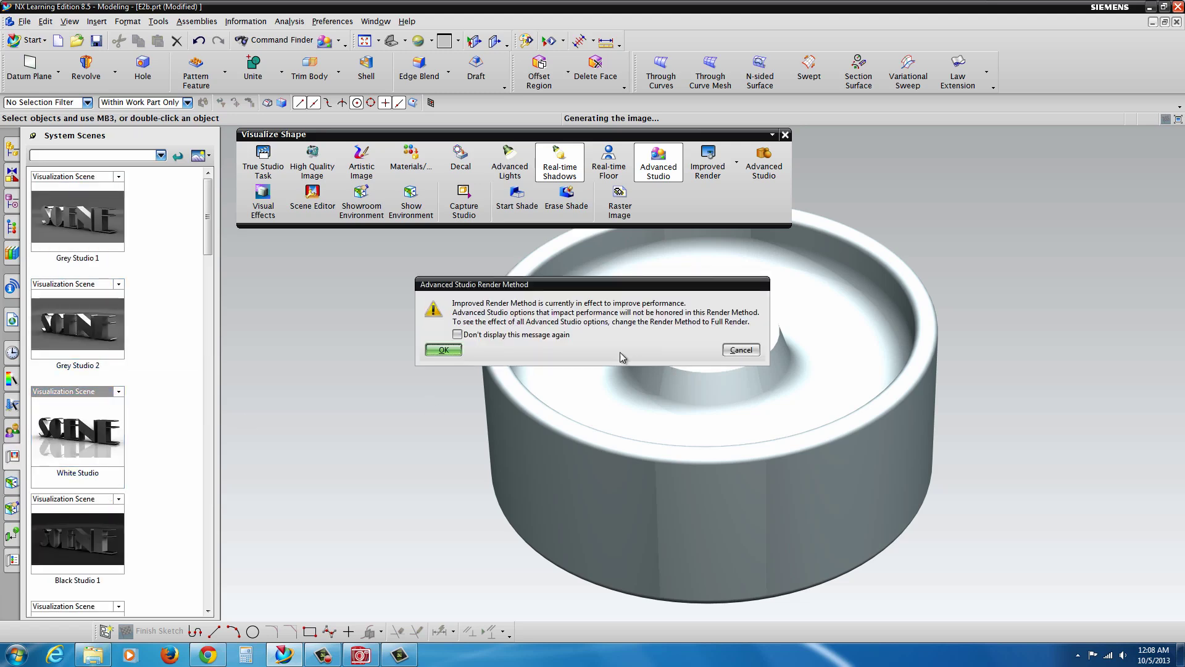
pyautogui.click(442, 350)
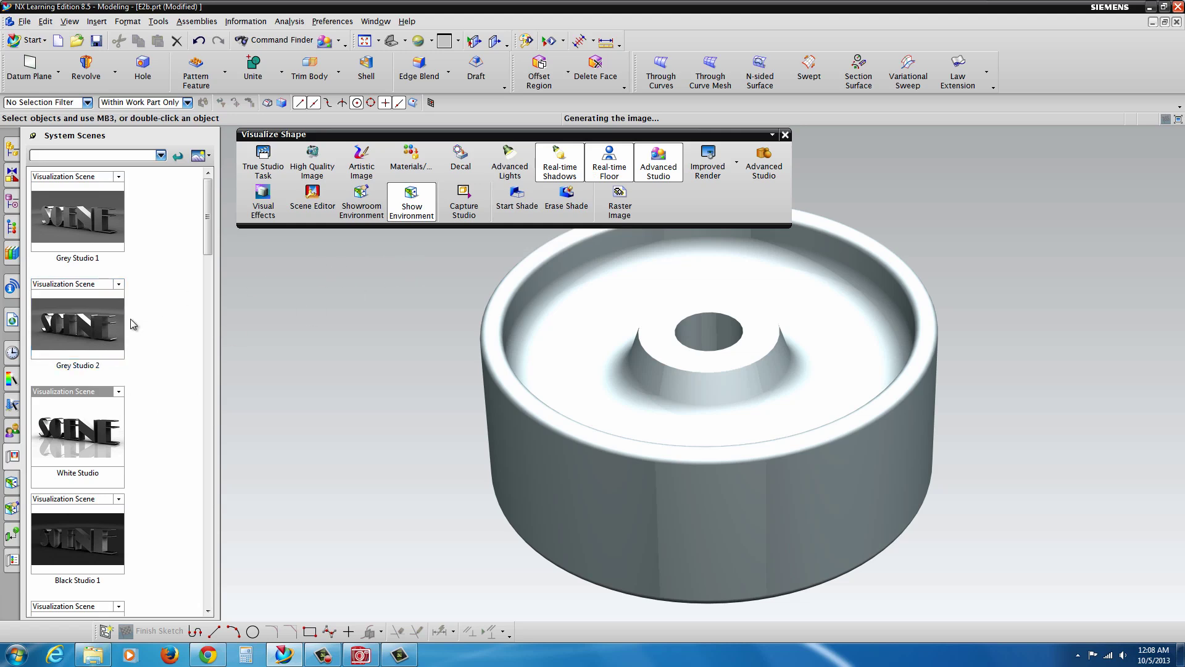
# - Switch to the Grey Studio 2 scene and start rendering the wheel
pyautogui.click(99, 337)
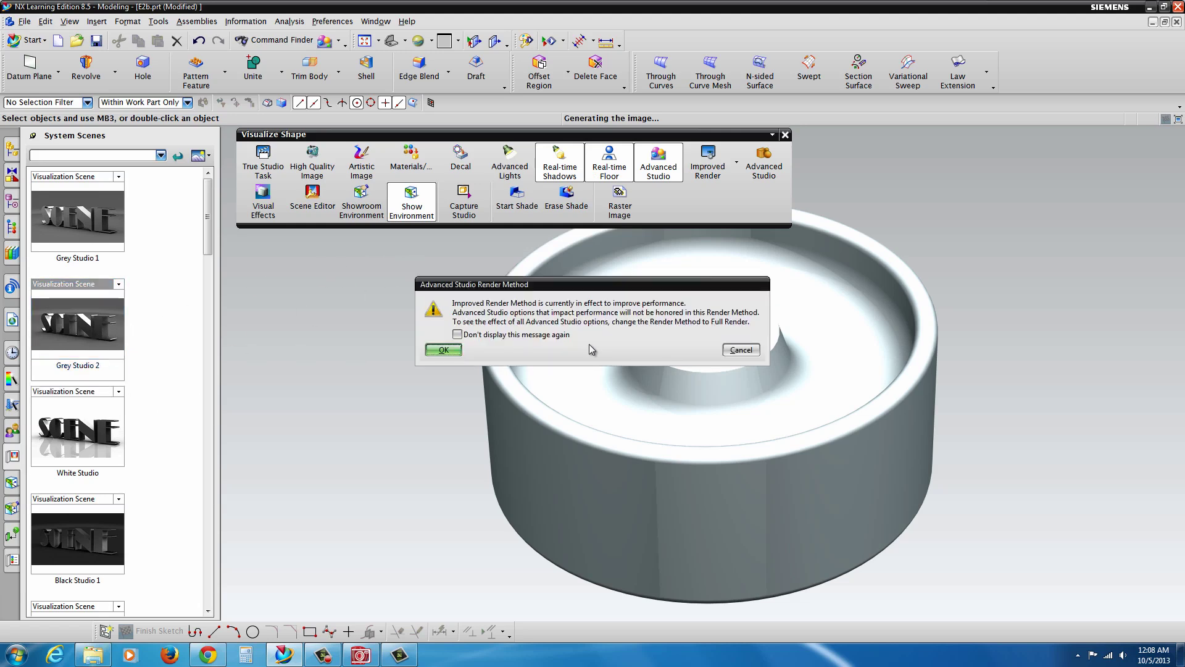
pyautogui.click(443, 350)
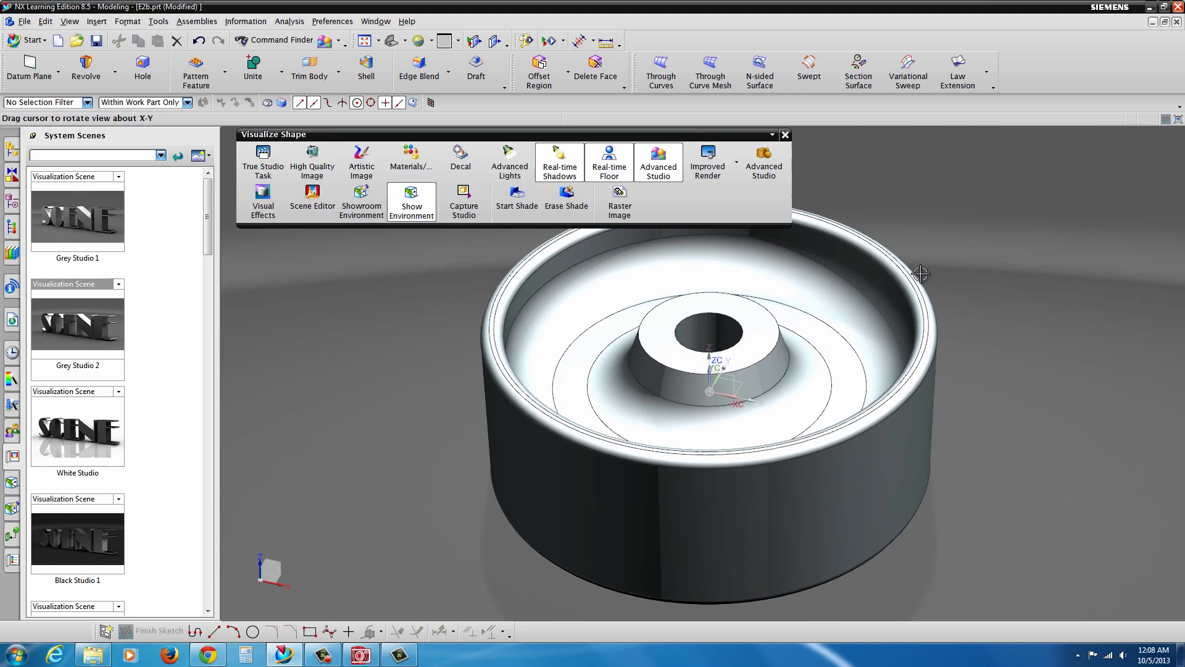
pyautogui.moveTo(920, 273); pyautogui.dragTo(985, 267, button='middle')
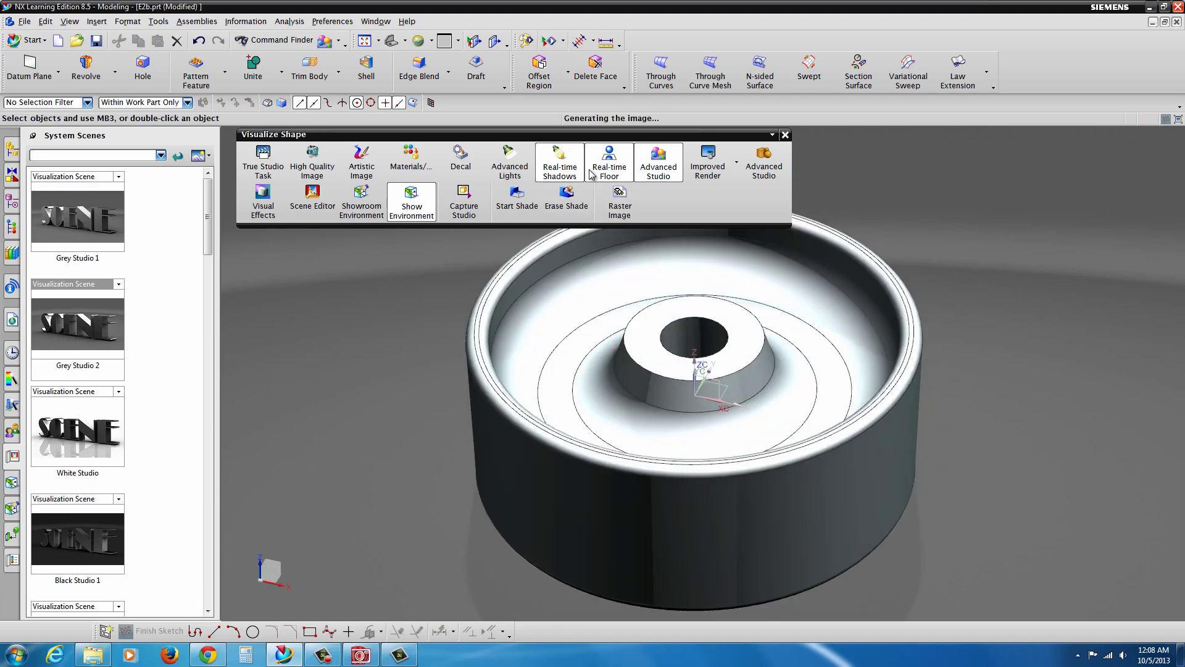
pyautogui.click(511, 202)
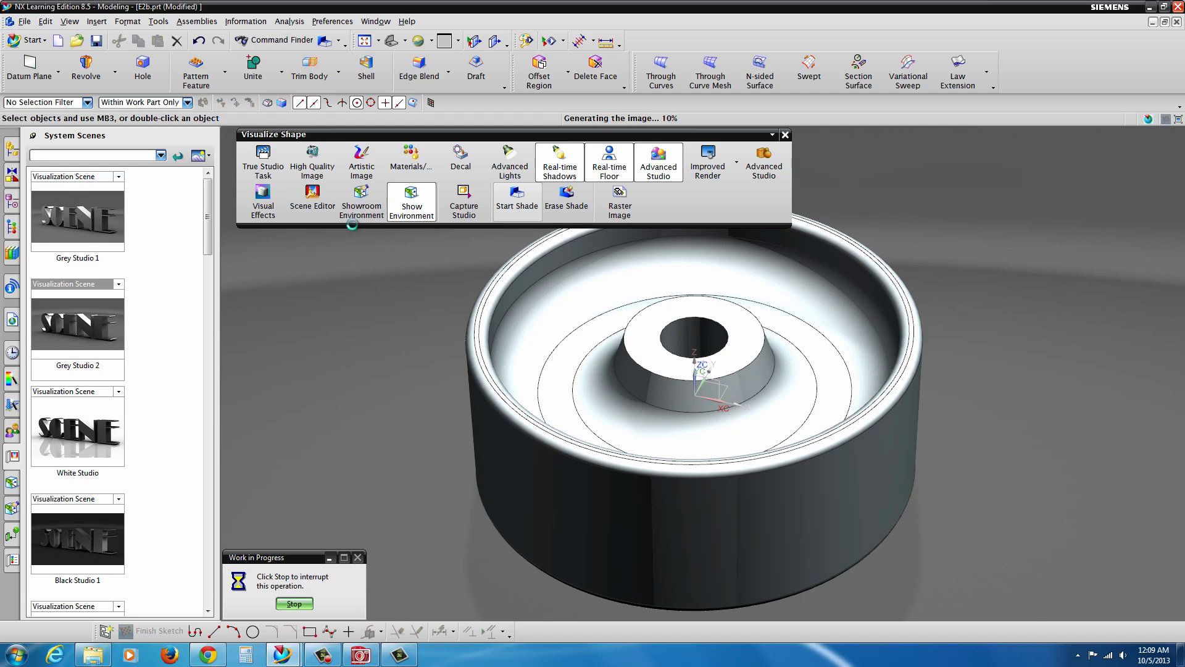
# - Stop the render and drag clear glass from System Materials onto the wheel
pyautogui.click(295, 604)
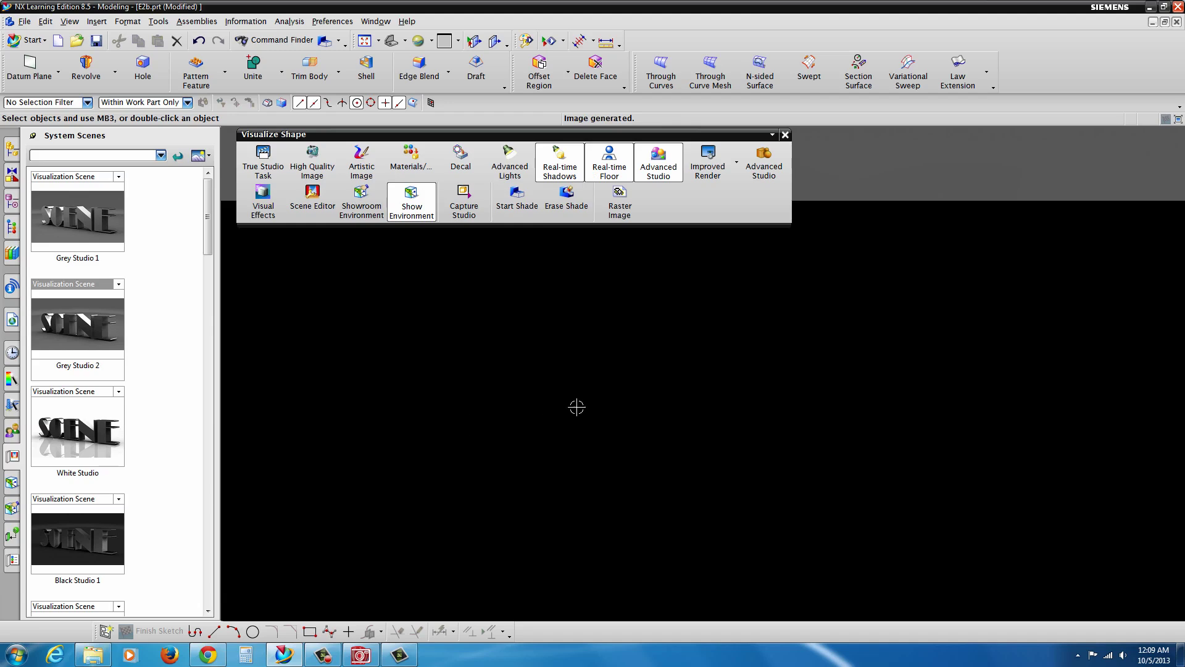
pyautogui.moveTo(580, 411); pyautogui.dragTo(589, 428, button='middle')
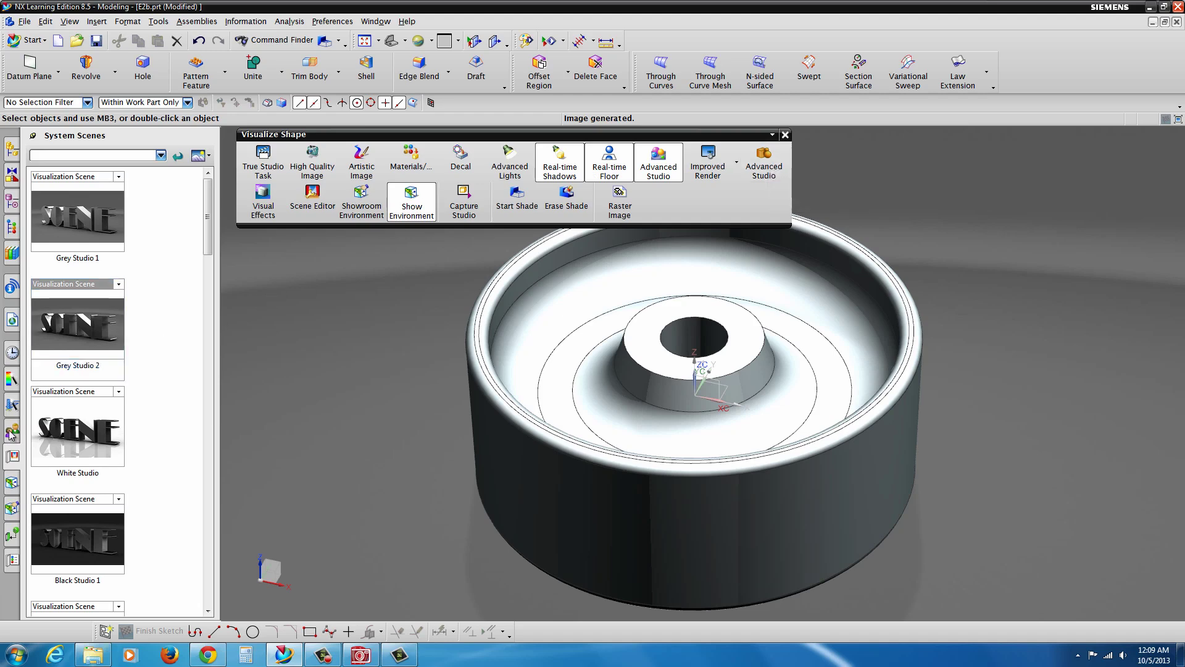
pyautogui.click(13, 454)
pyautogui.click(12, 482)
pyautogui.click(13, 507)
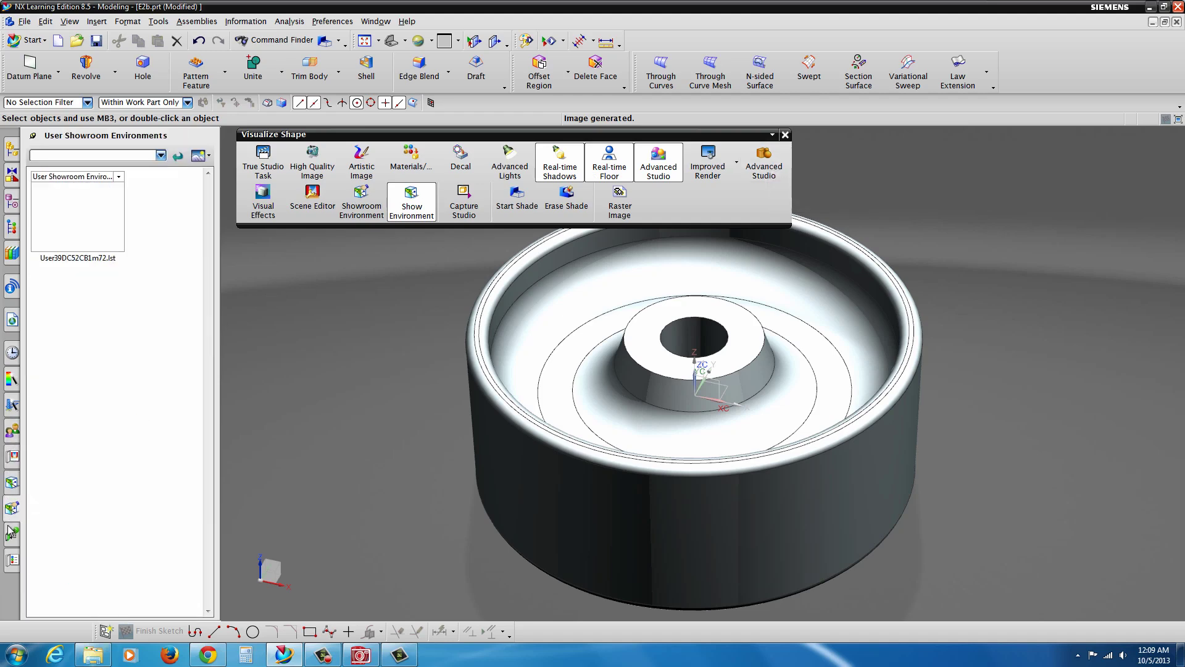
pyautogui.click(11, 537)
pyautogui.click(12, 561)
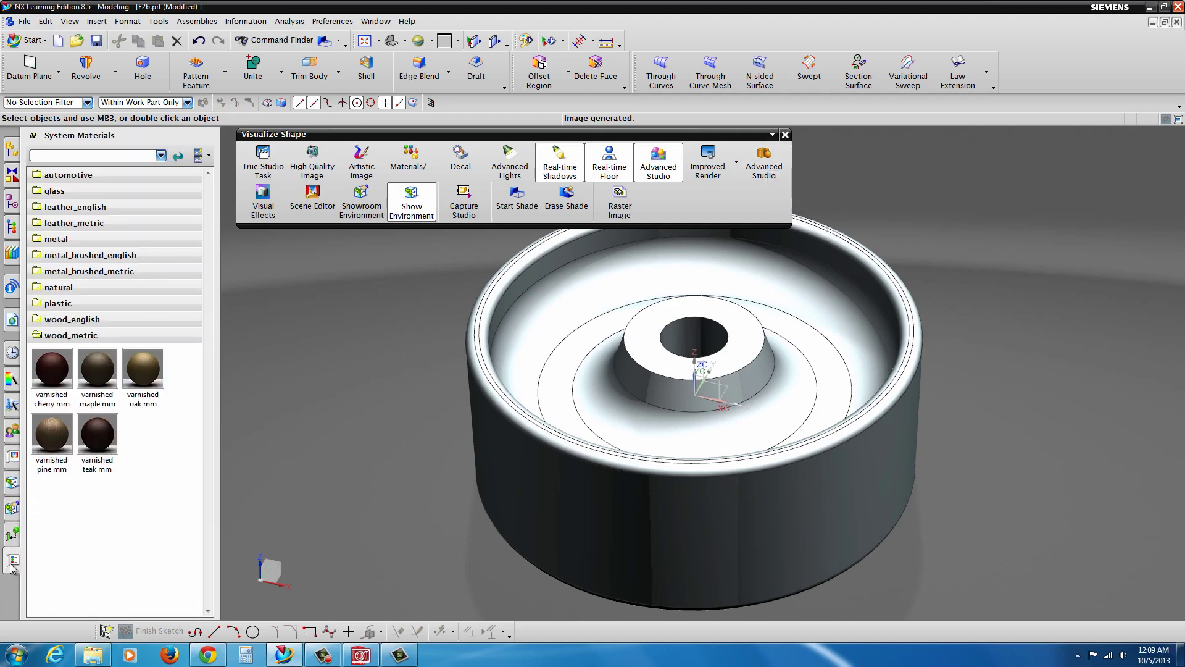
pyautogui.click(40, 191)
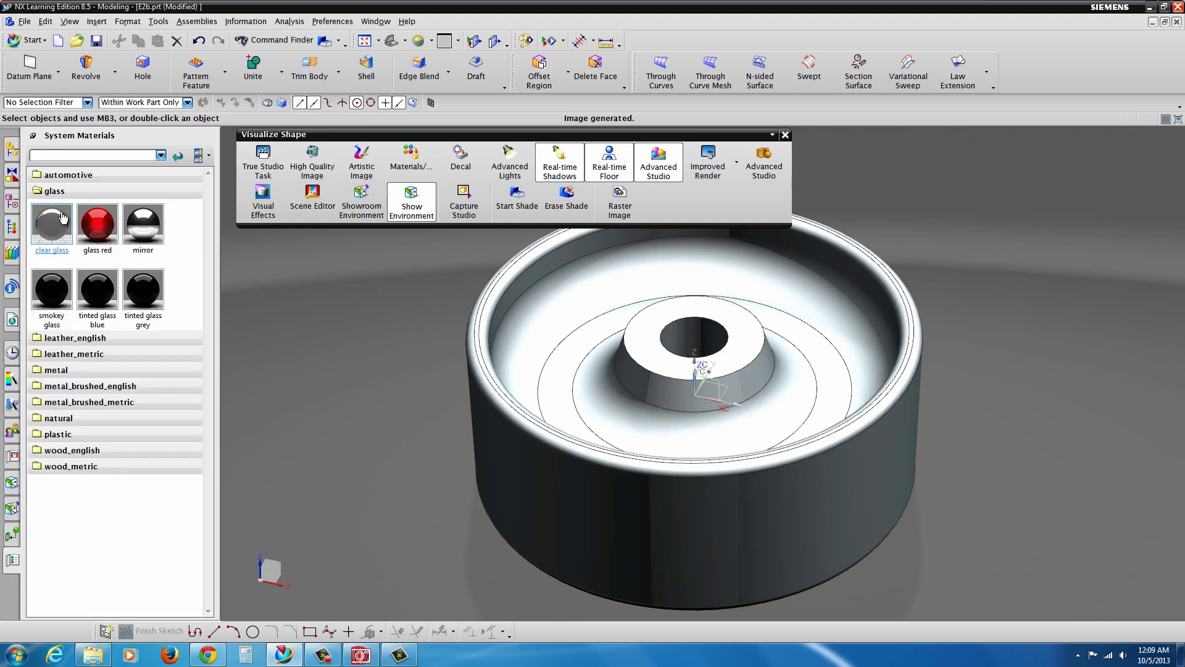
pyautogui.moveTo(52, 231); pyautogui.dragTo(581, 517)
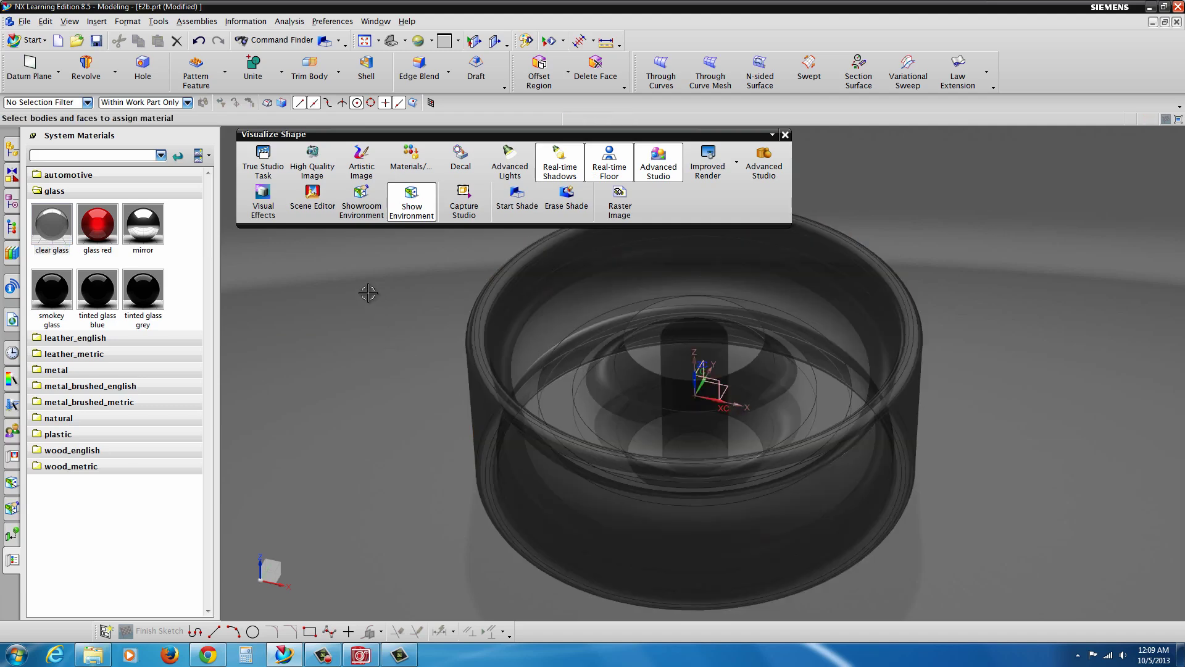
# - Render the glass wheel, review Materials in Part, and close the Visualize Shape toolbar
pyautogui.click(516, 194)
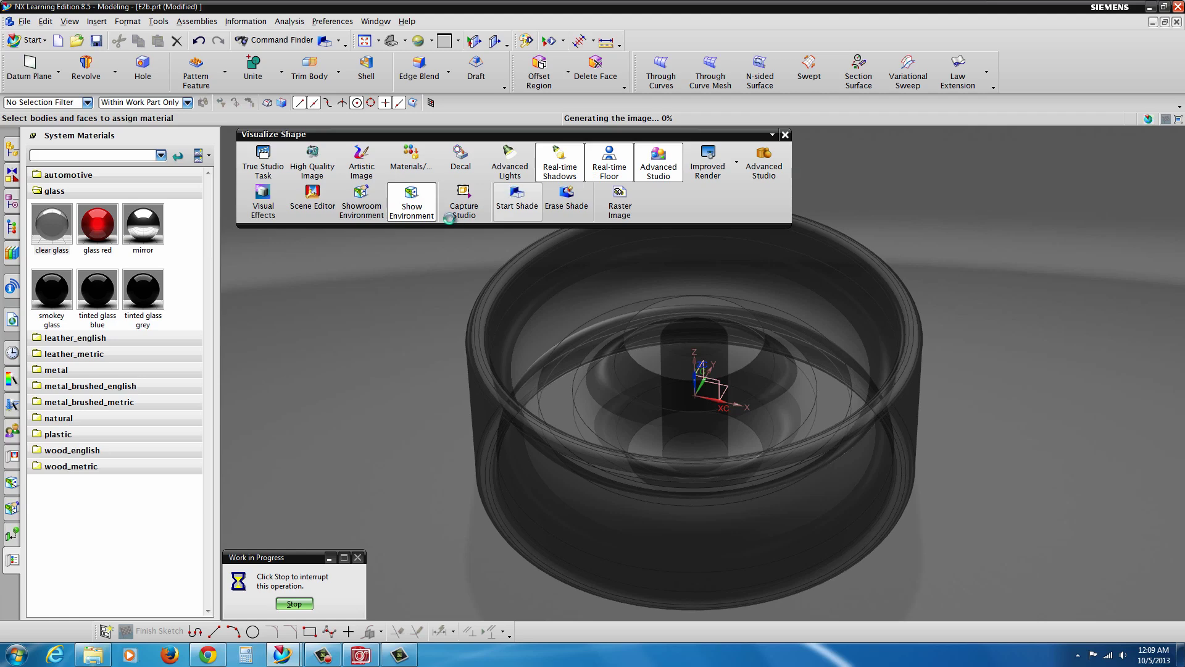
pyautogui.click(294, 604)
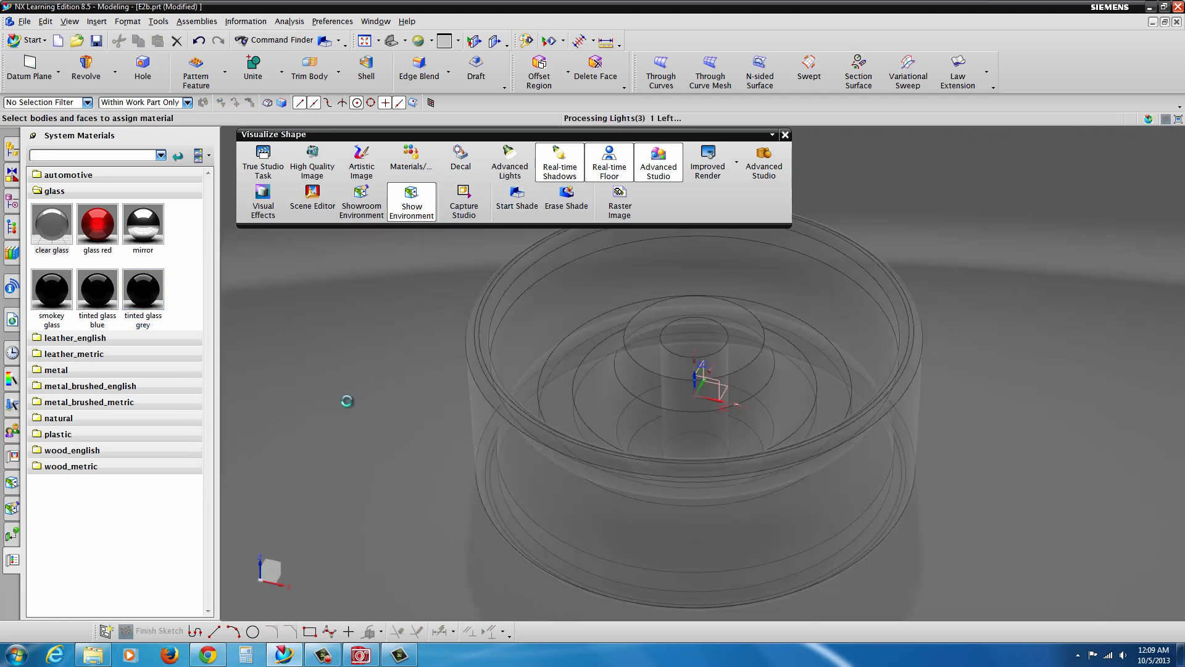
pyautogui.doubleClick(100, 240)
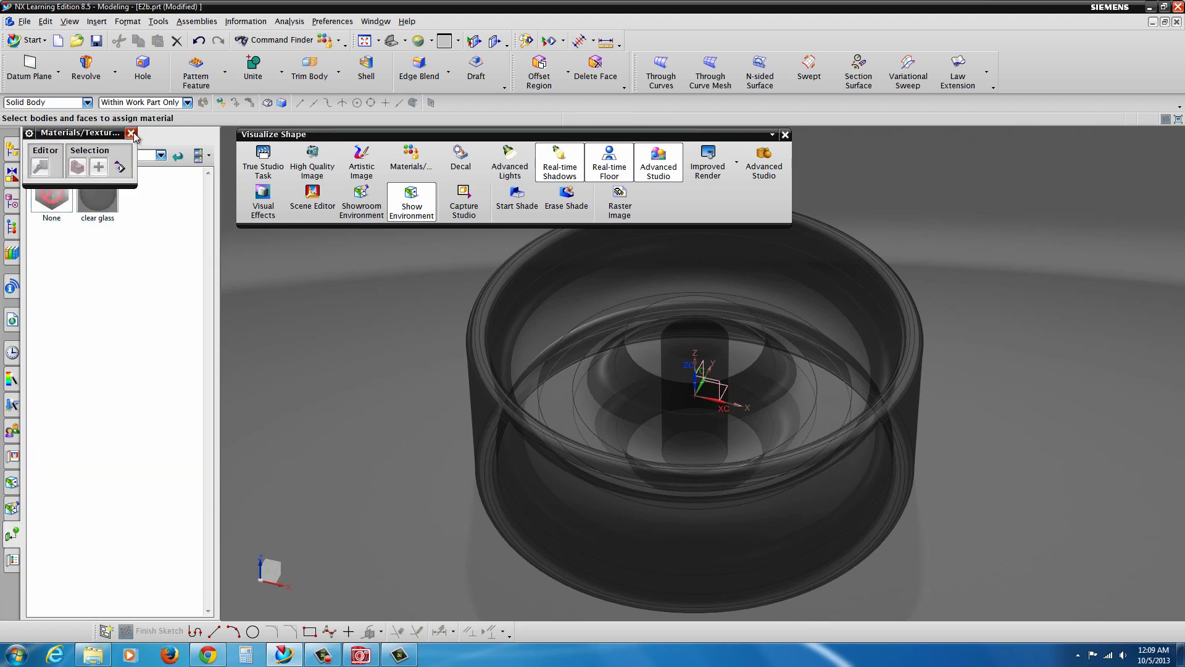
pyautogui.click(131, 133)
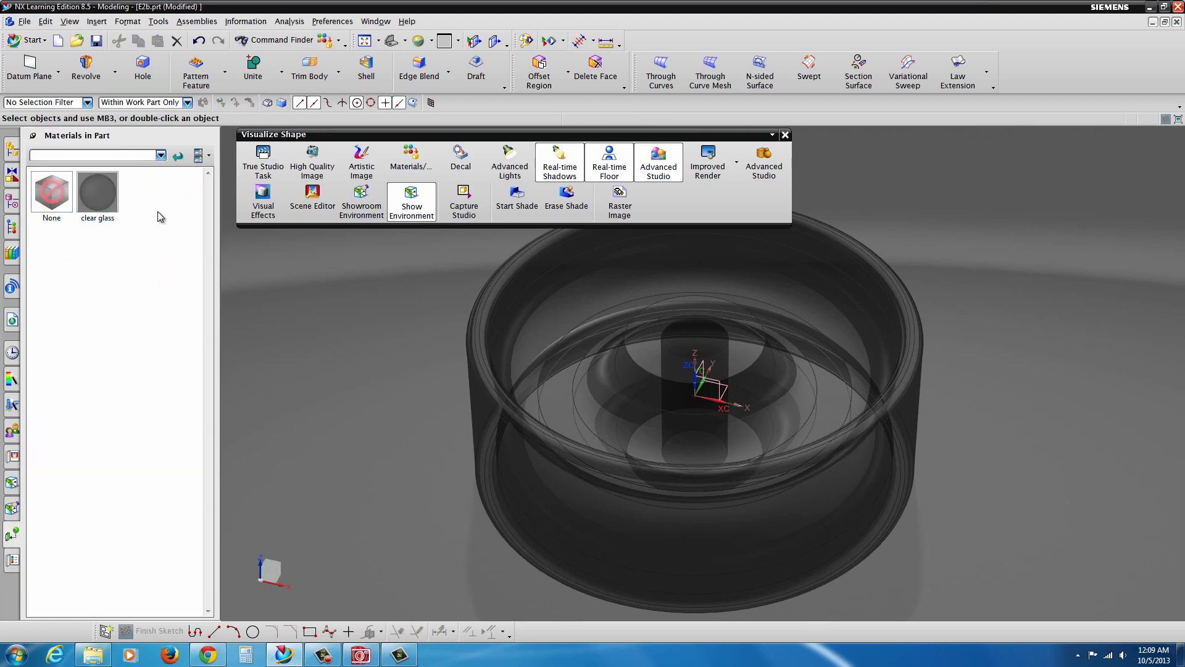
pyautogui.click(785, 134)
pyautogui.moveTo(830, 275); pyautogui.dragTo(804, 346, button='middle')
# - Turn True Shading back on from the toolbar list and close its toolbar
pyautogui.rightClick(1039, 73)
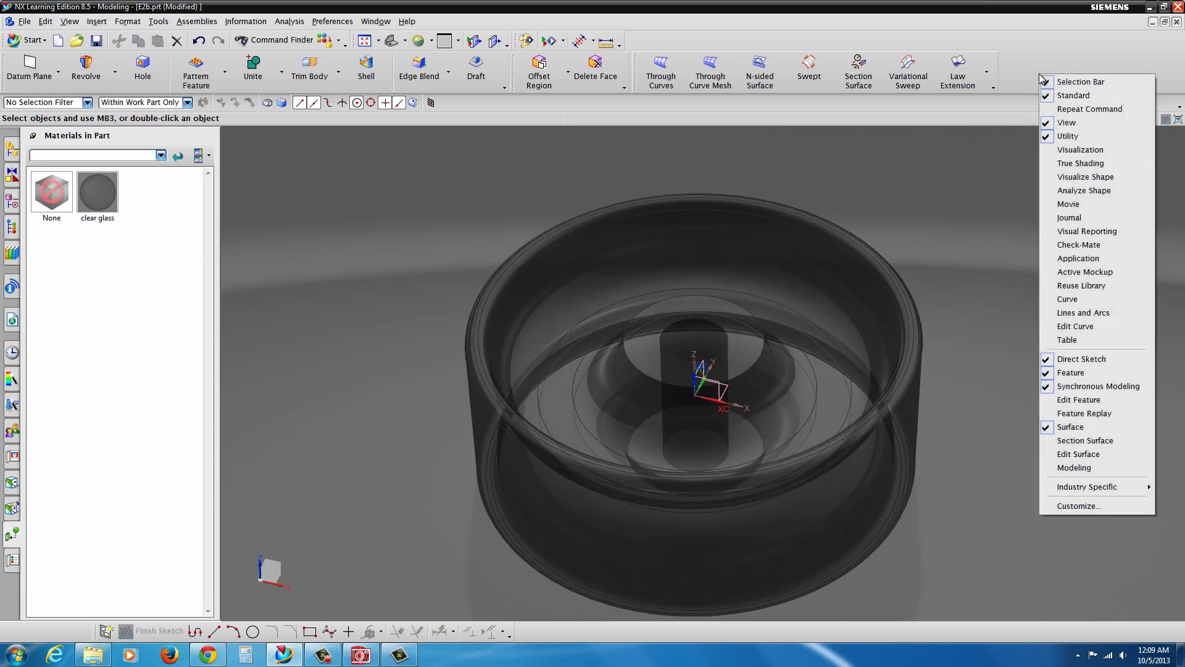
pyautogui.click(1054, 164)
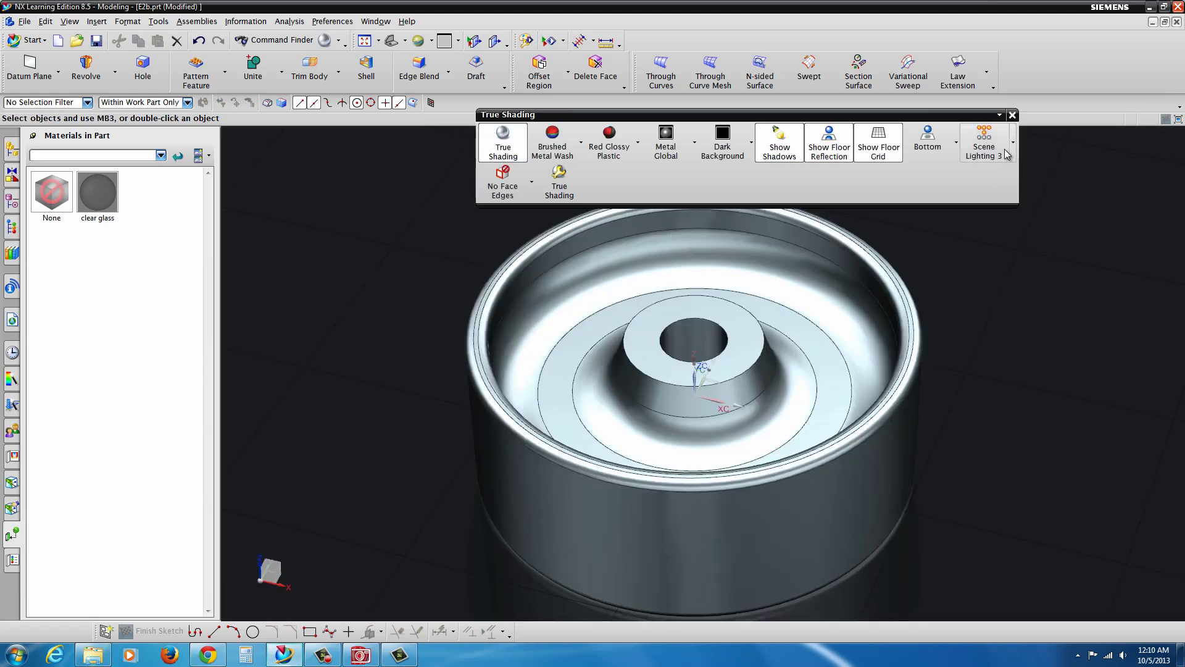
pyautogui.click(1012, 116)
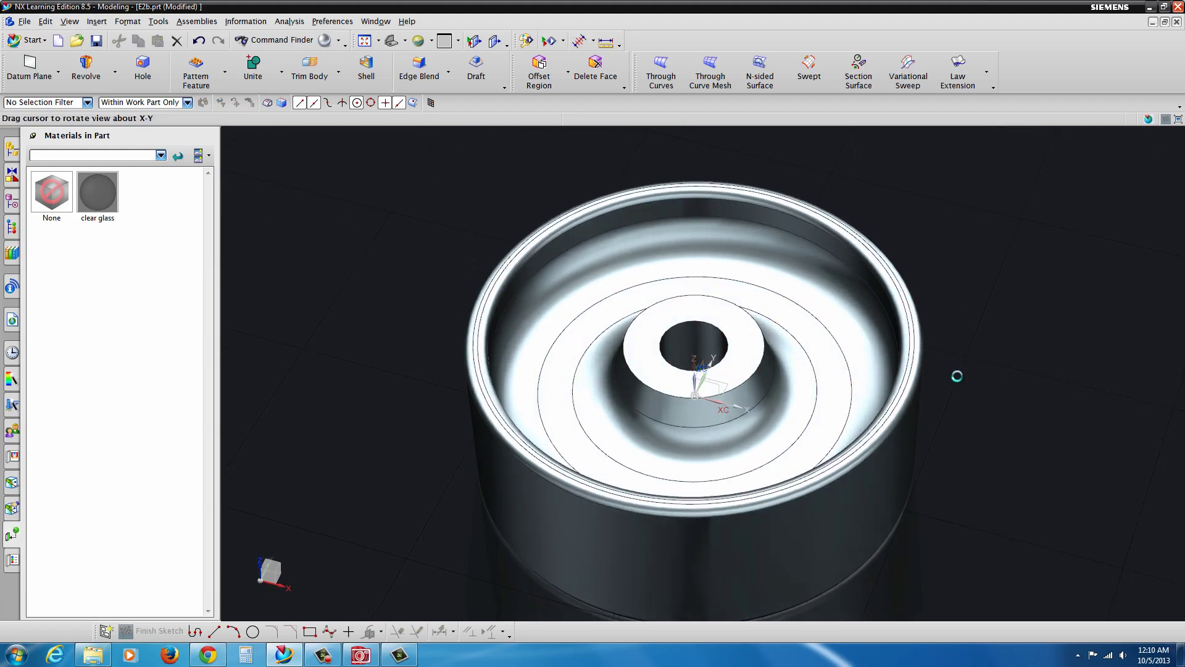
pyautogui.moveTo(957, 372)
pyautogui.mouseDown(button='middle')
pyautogui.moveTo(731, 391)
pyautogui.moveTo(709, 272)
pyautogui.moveTo(802, 373)
pyautogui.moveTo(931, 286)
pyautogui.moveTo(958, 291)
pyautogui.mouseUp(button='middle')
pyautogui.scroll(3, 812, 339)
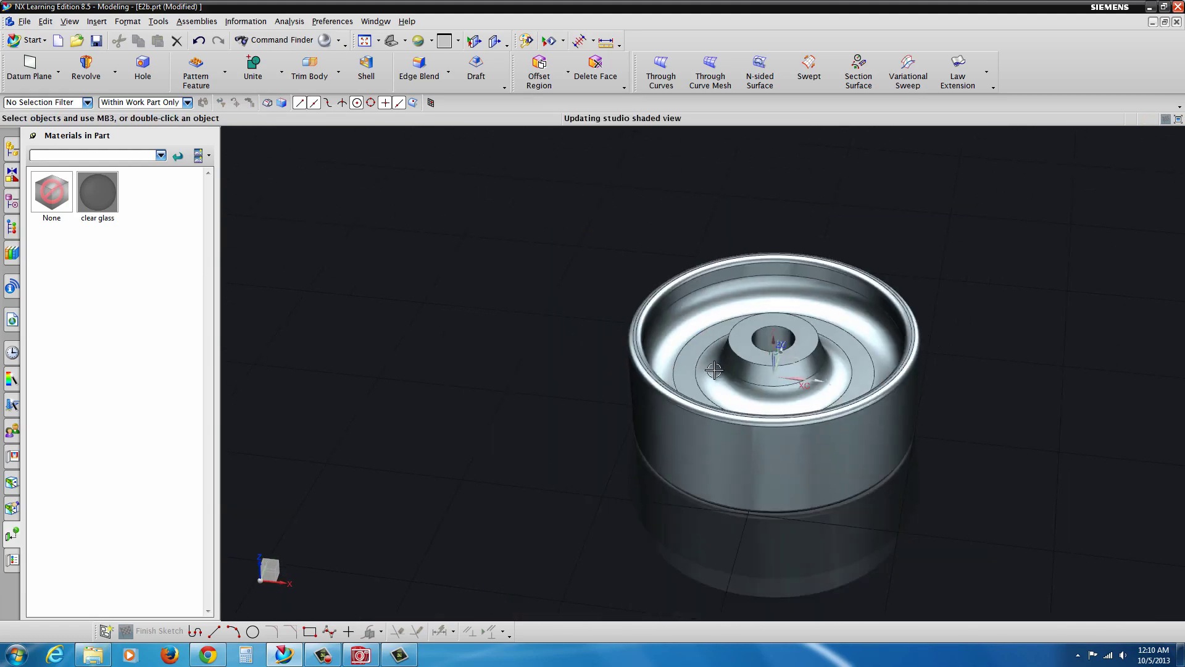
pyautogui.scroll(-2, 638, 369)
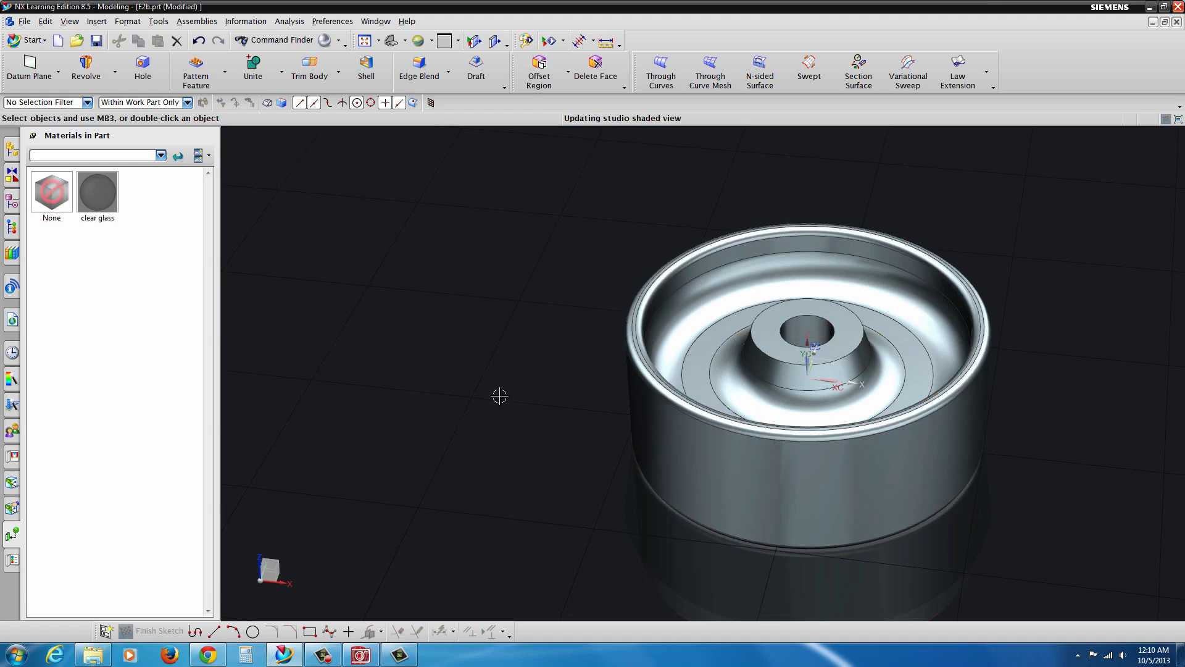